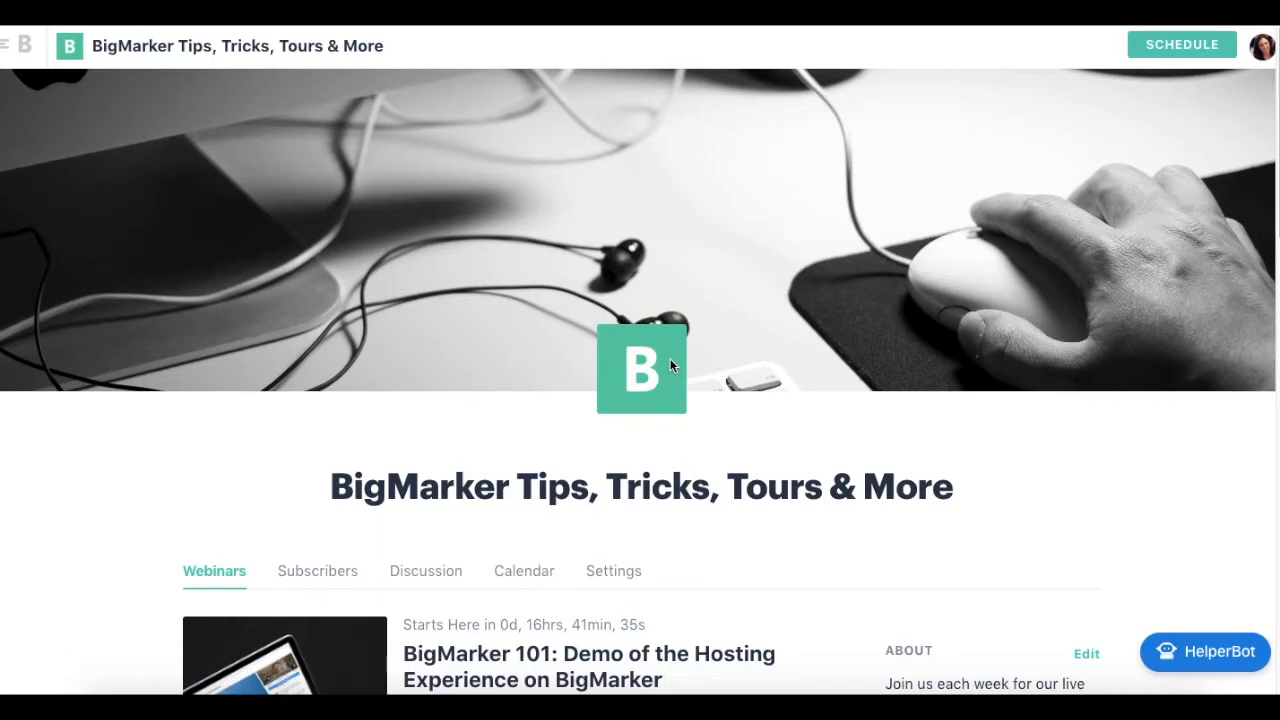
Look through the channel page's upcoming and past webinars, description, contact details and channel hosts.
scroll(670, 358, down, 3)
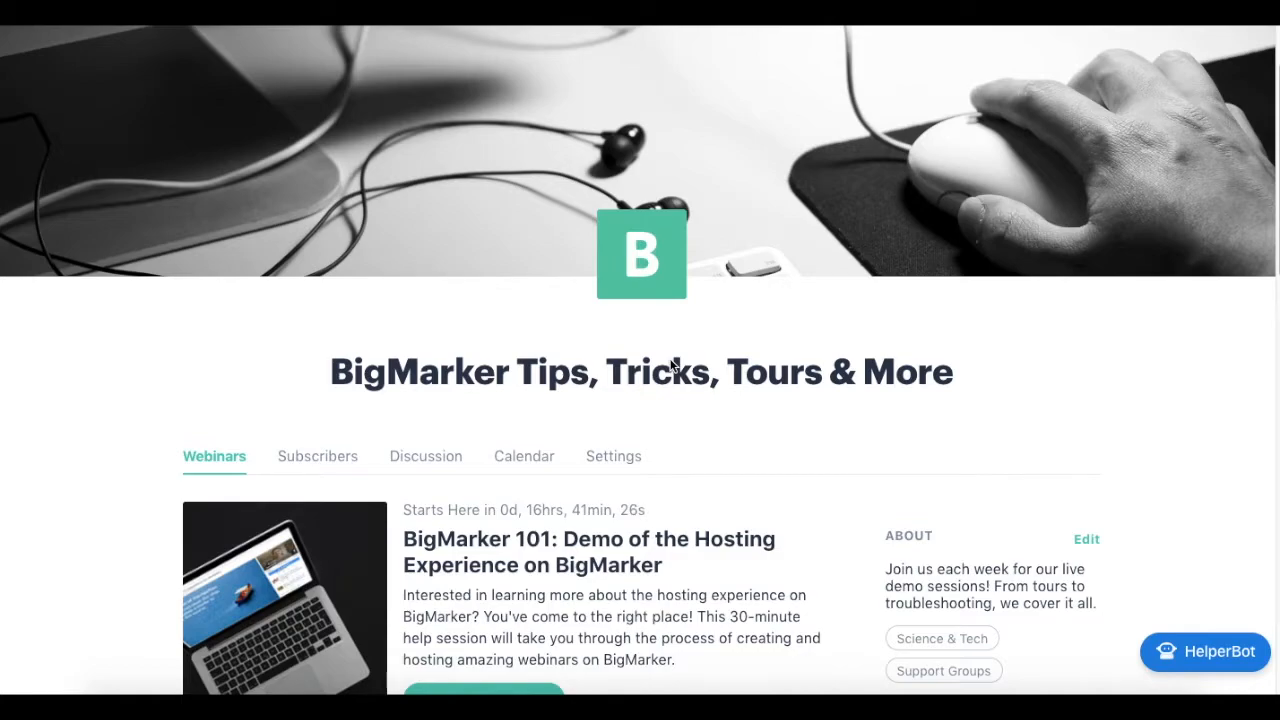
scroll(672, 368, down, 3)
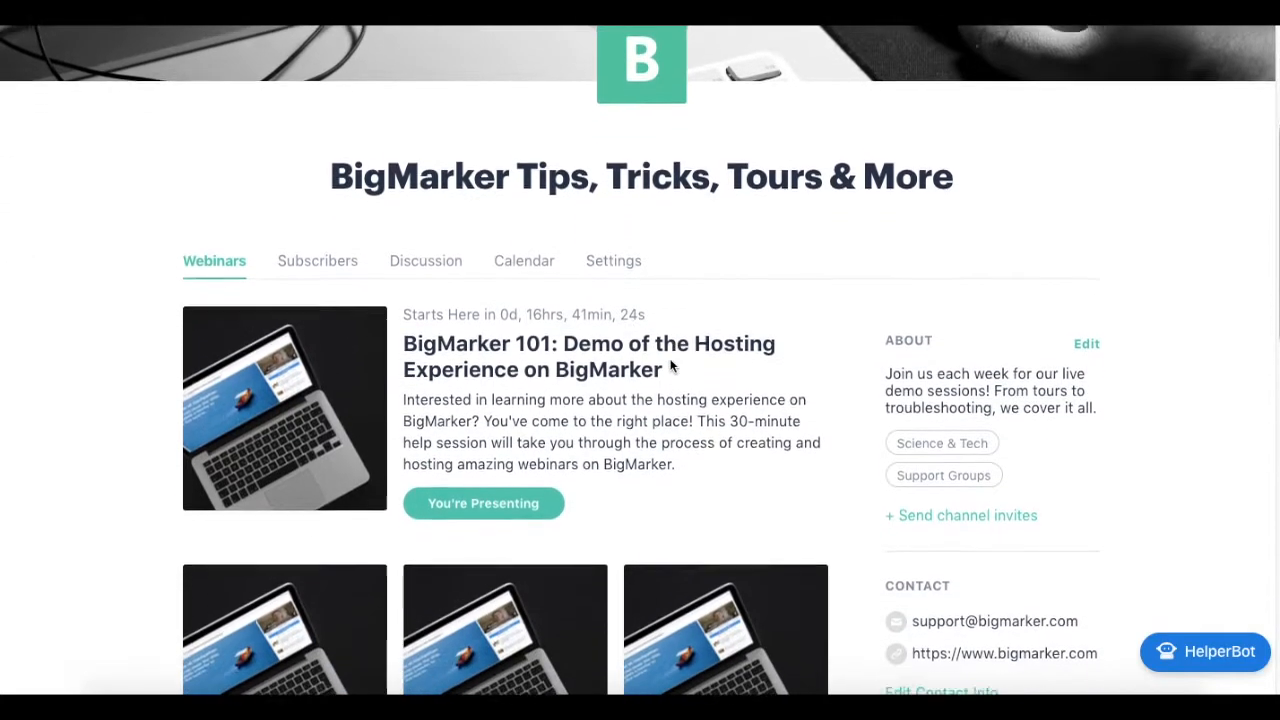
scroll(672, 368, down, 2)
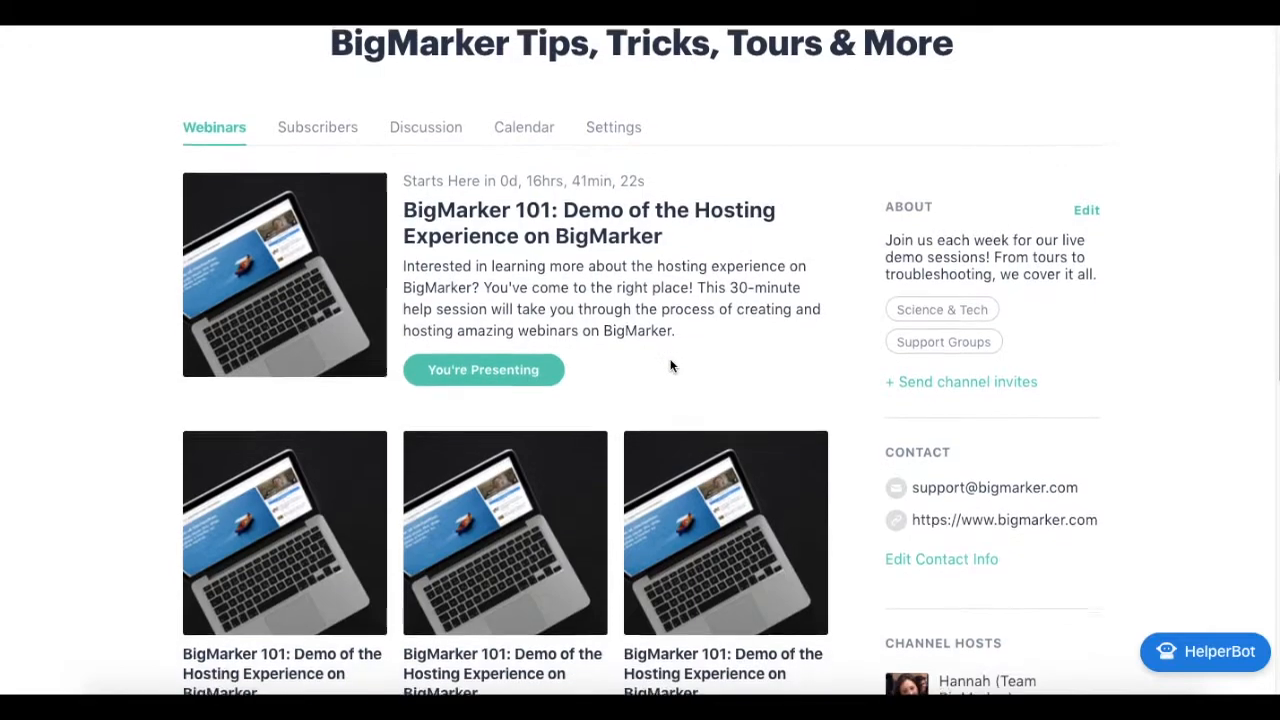
scroll(672, 367, down, 2)
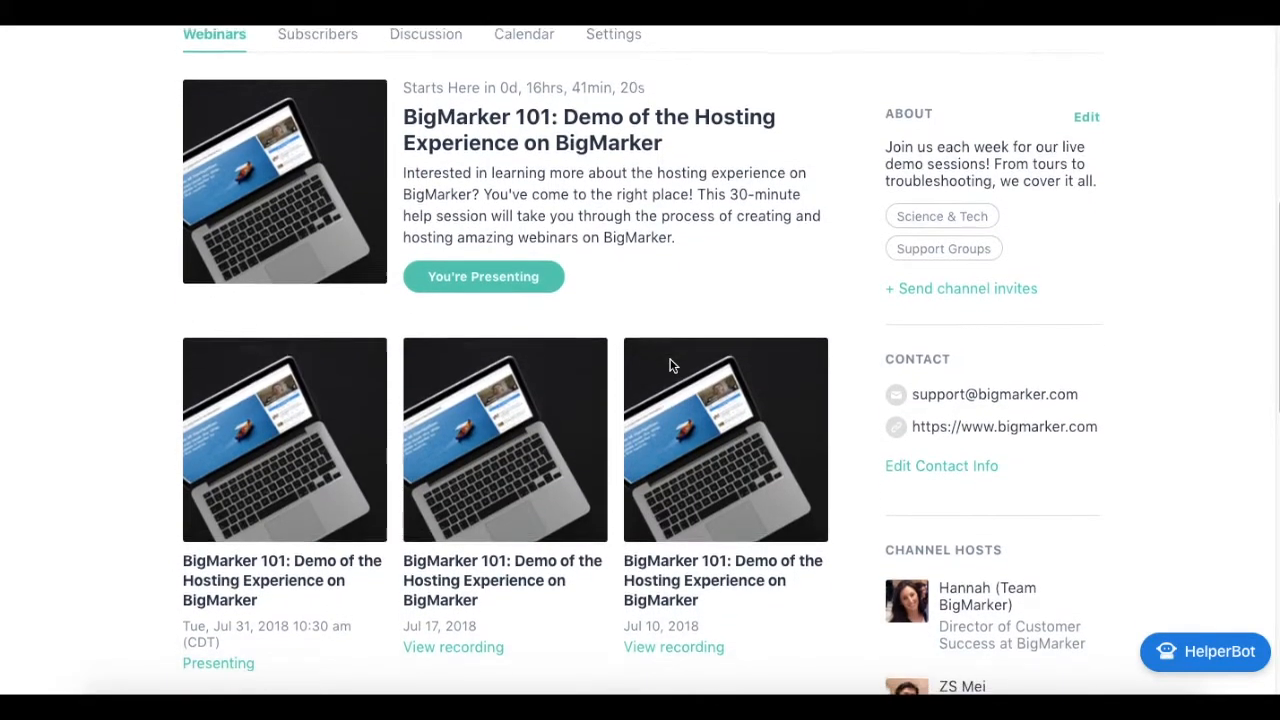
scroll(672, 366, down, 1)
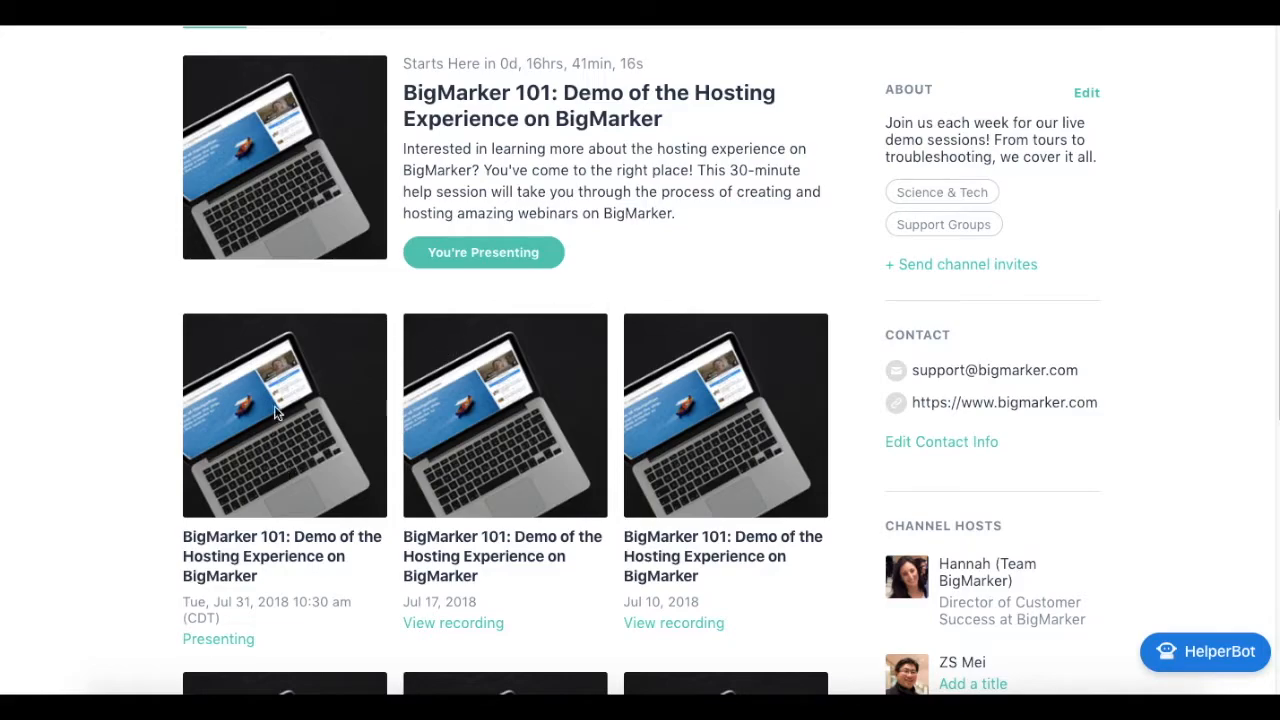
scroll(322, 213, down, 3)
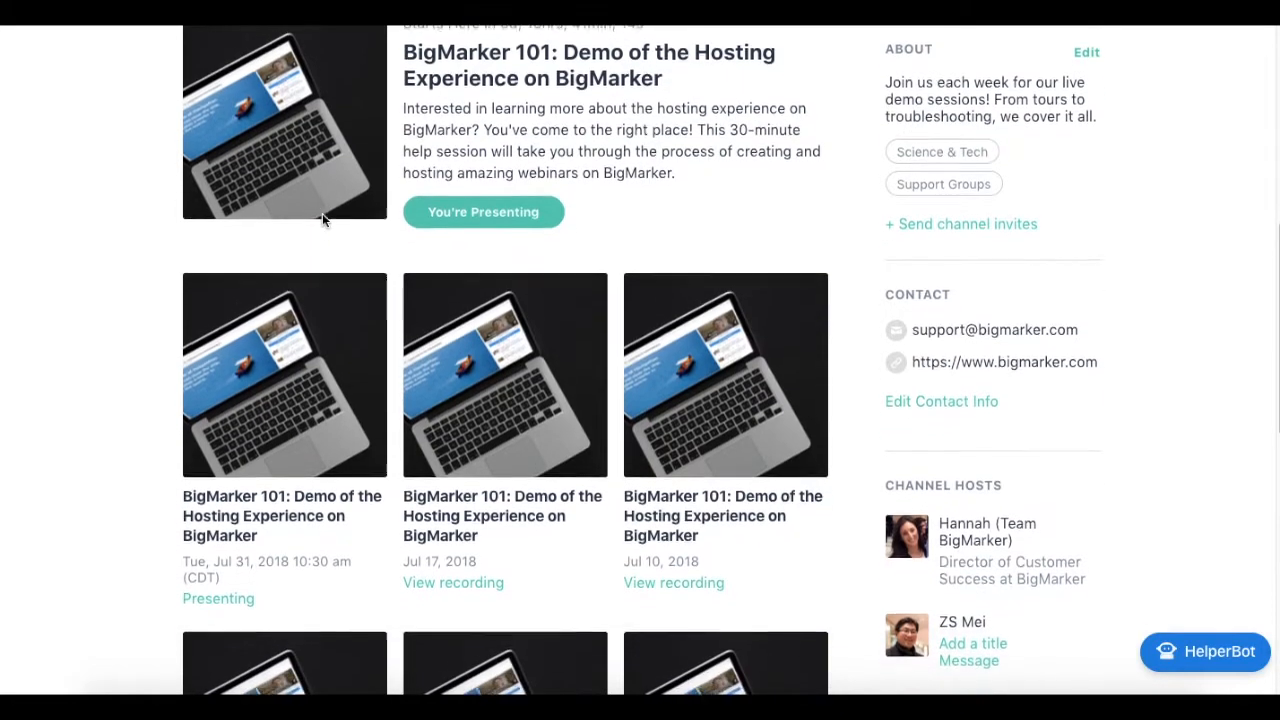
scroll(322, 213, down, 2)
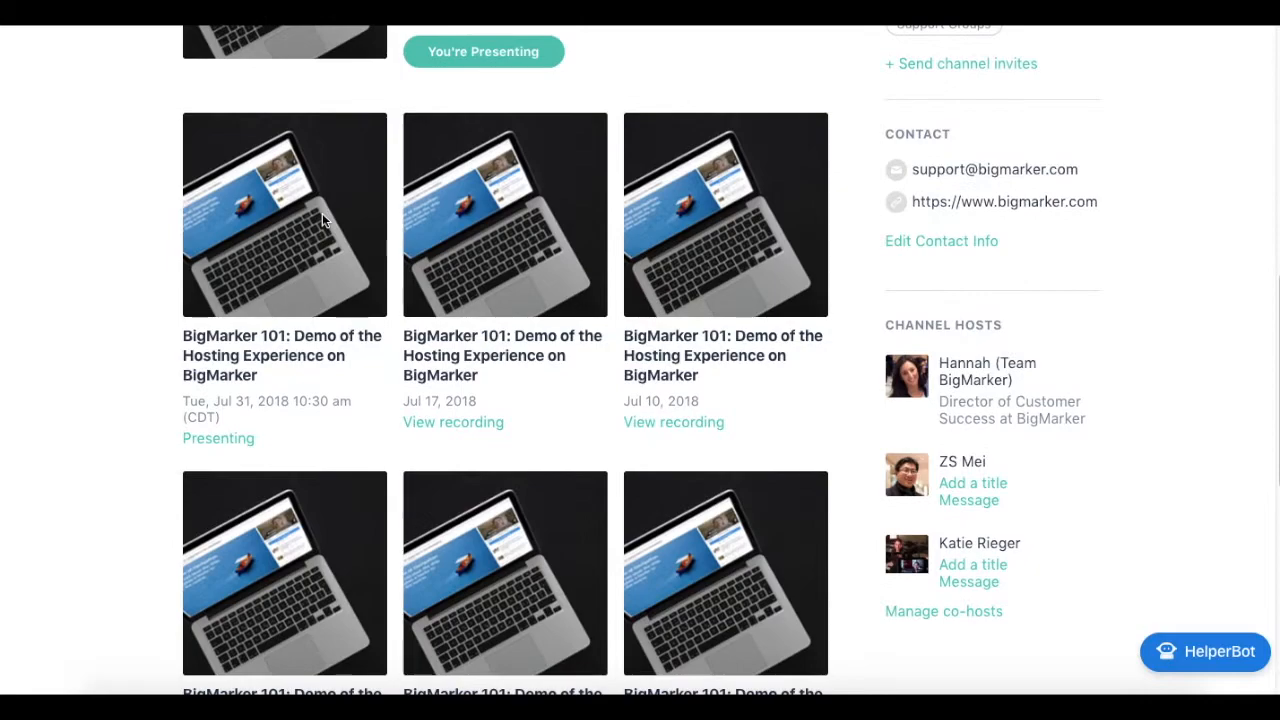
scroll(322, 220, down, 2)
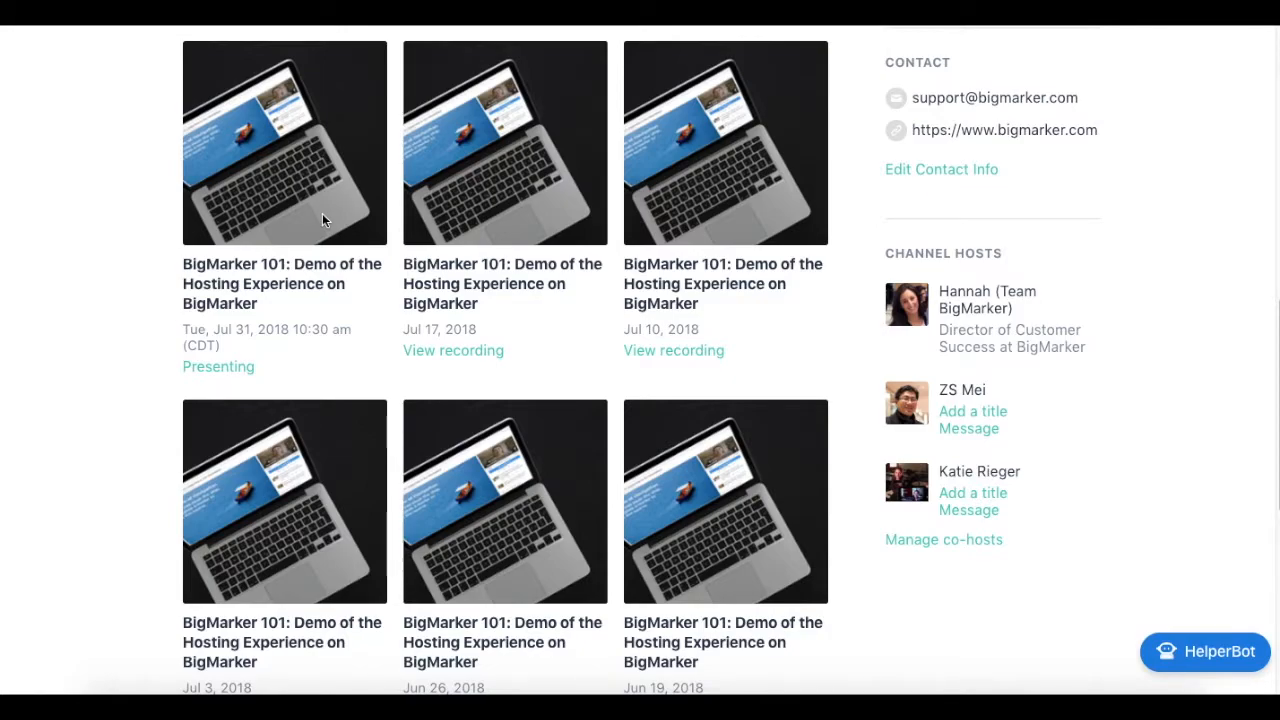
scroll(322, 213, down, 1)
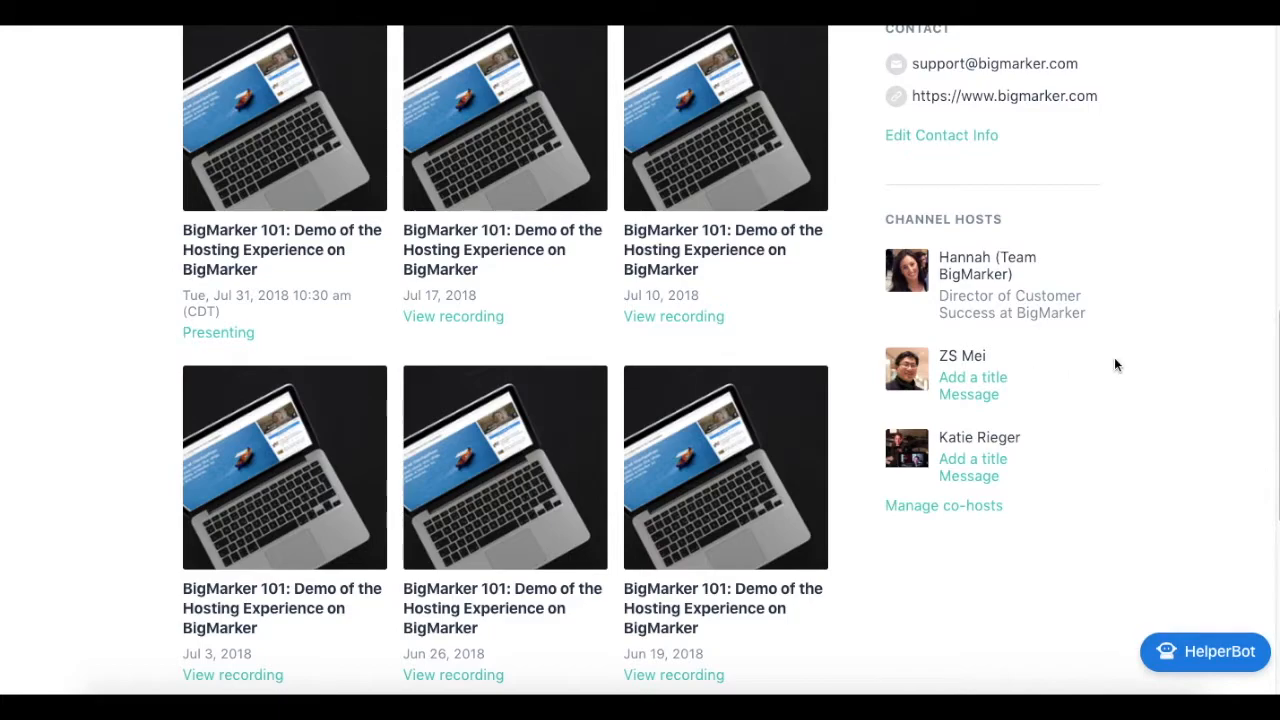
scroll(1115, 358, up, 5)
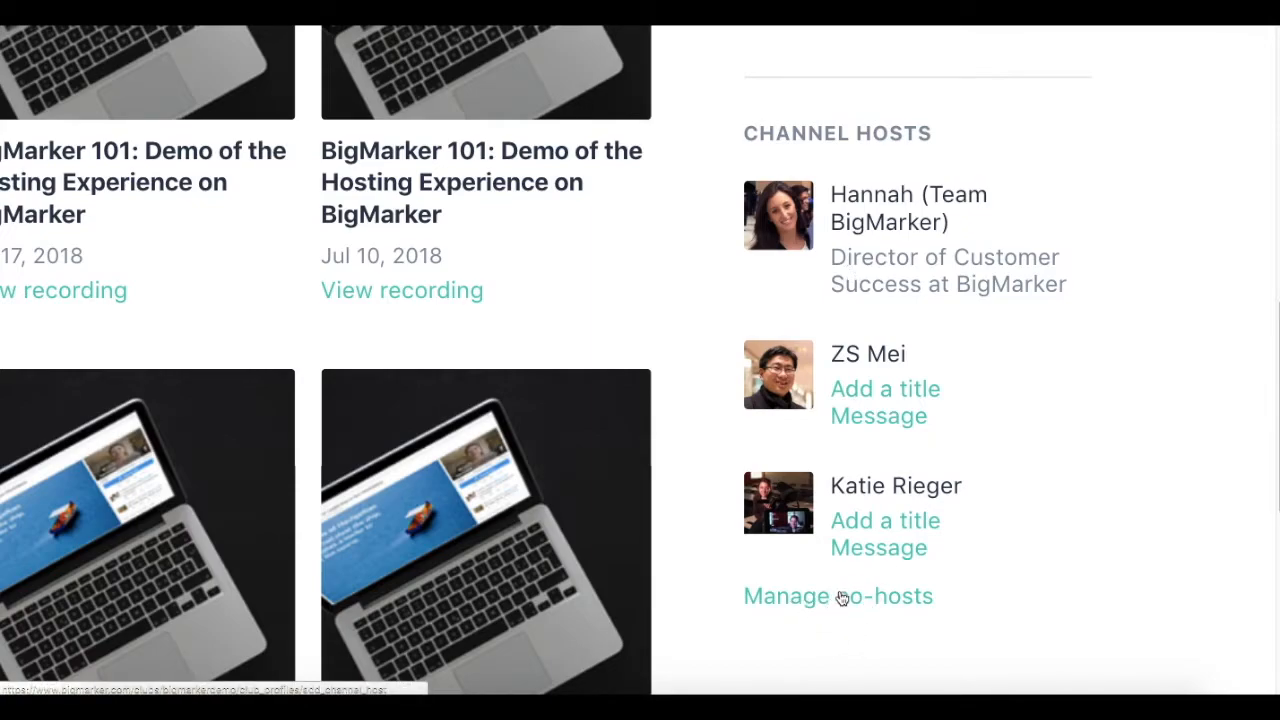
scroll(833, 402, down, 3)
scroll(833, 402, down, 3)
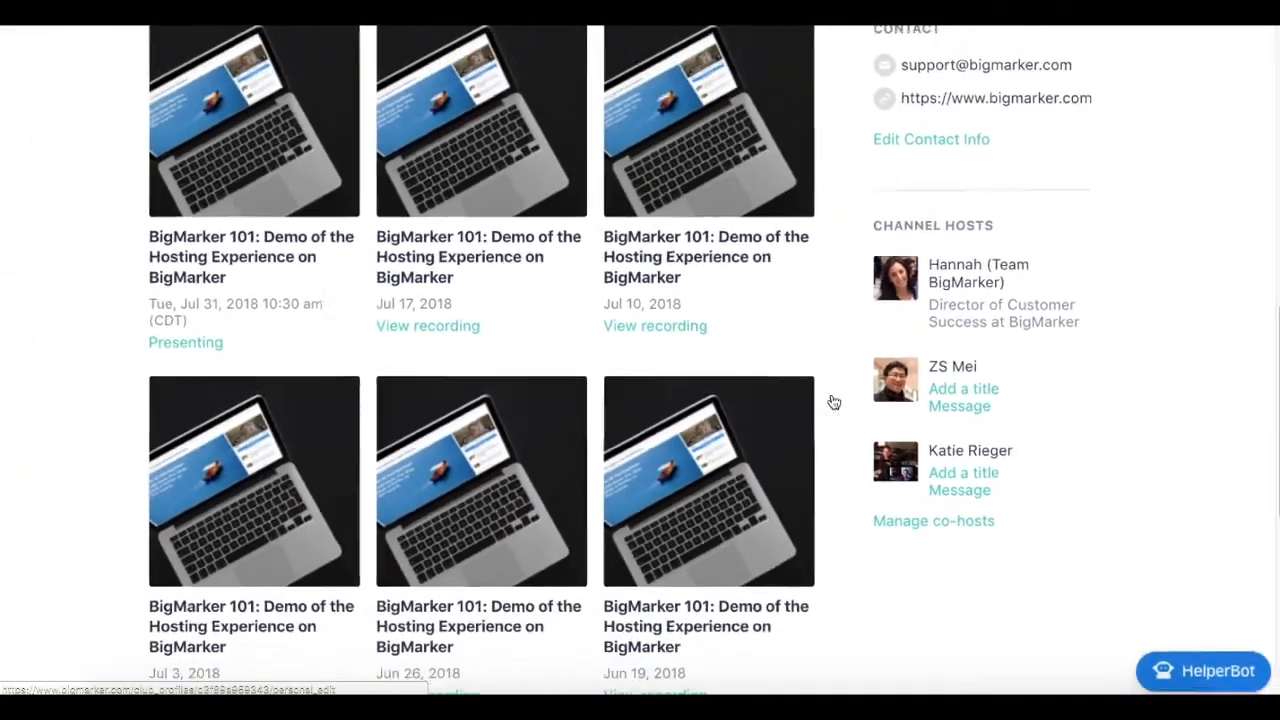
scroll(833, 402, up, 3)
scroll(833, 402, up, 10)
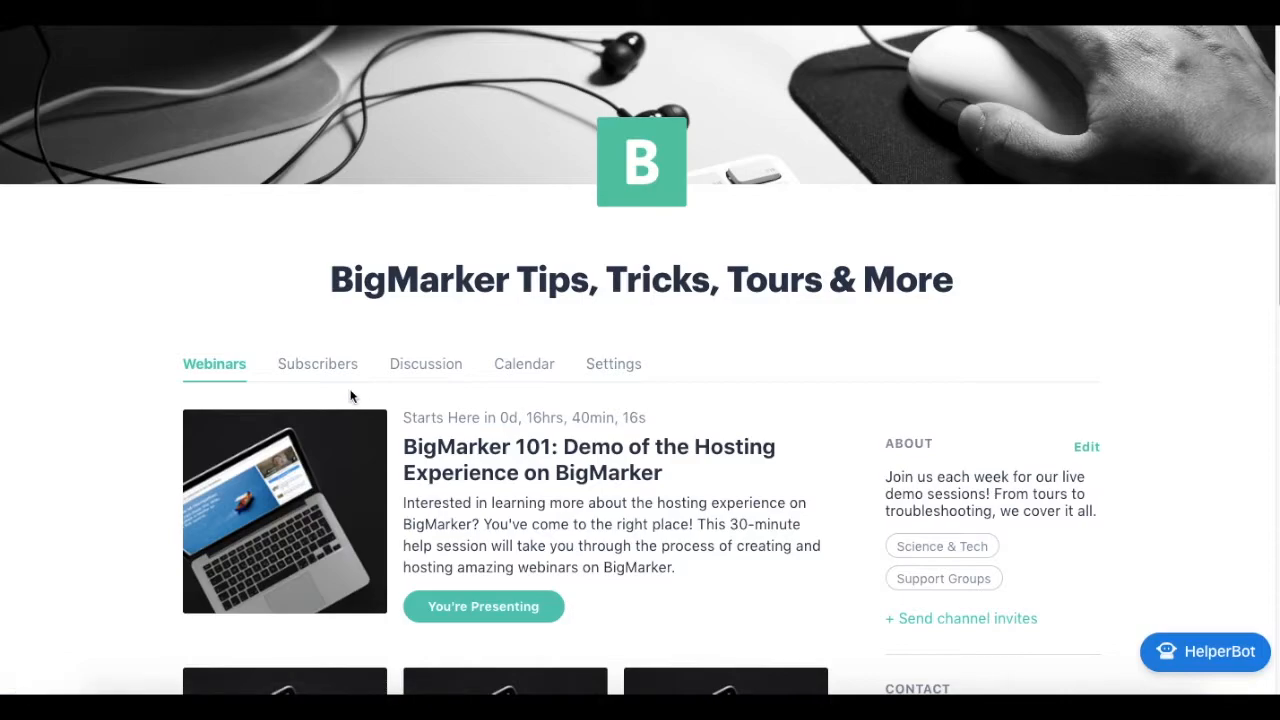
Start scheduling a new webinar from the channel page.
scroll(351, 394, up, 5)
scroll(351, 397, left, 3)
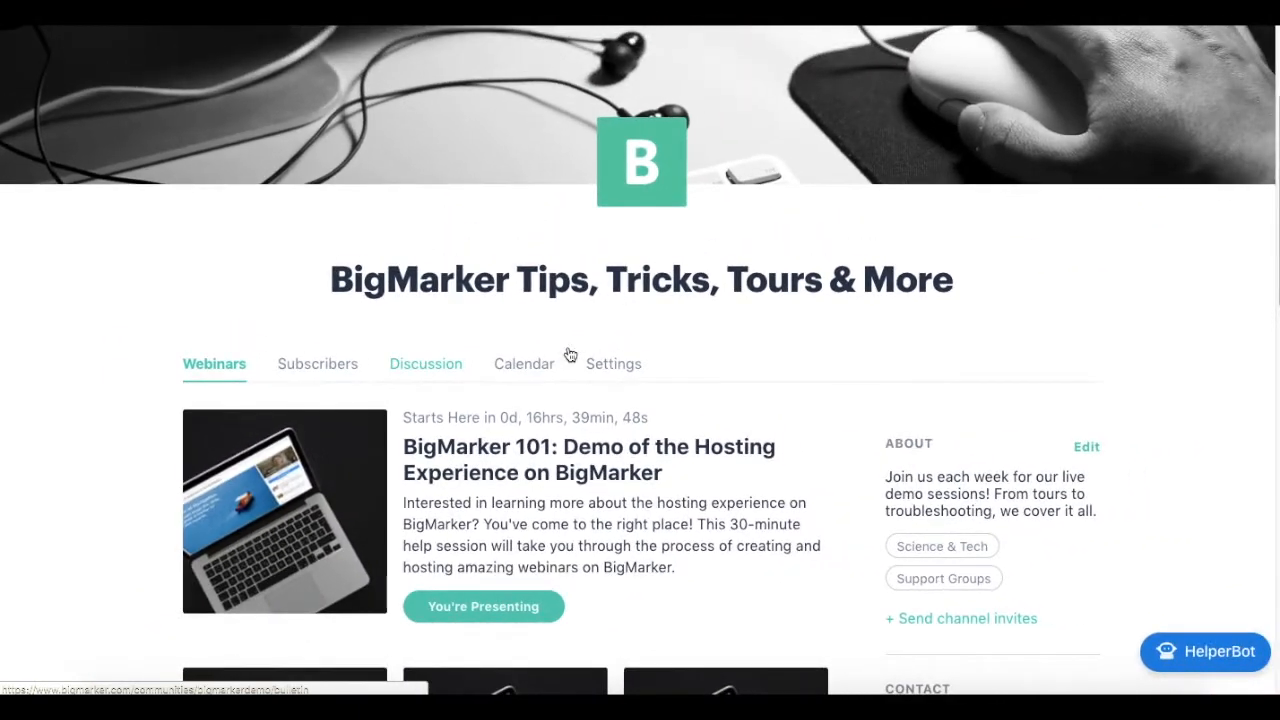
scroll(570, 355, up, 3)
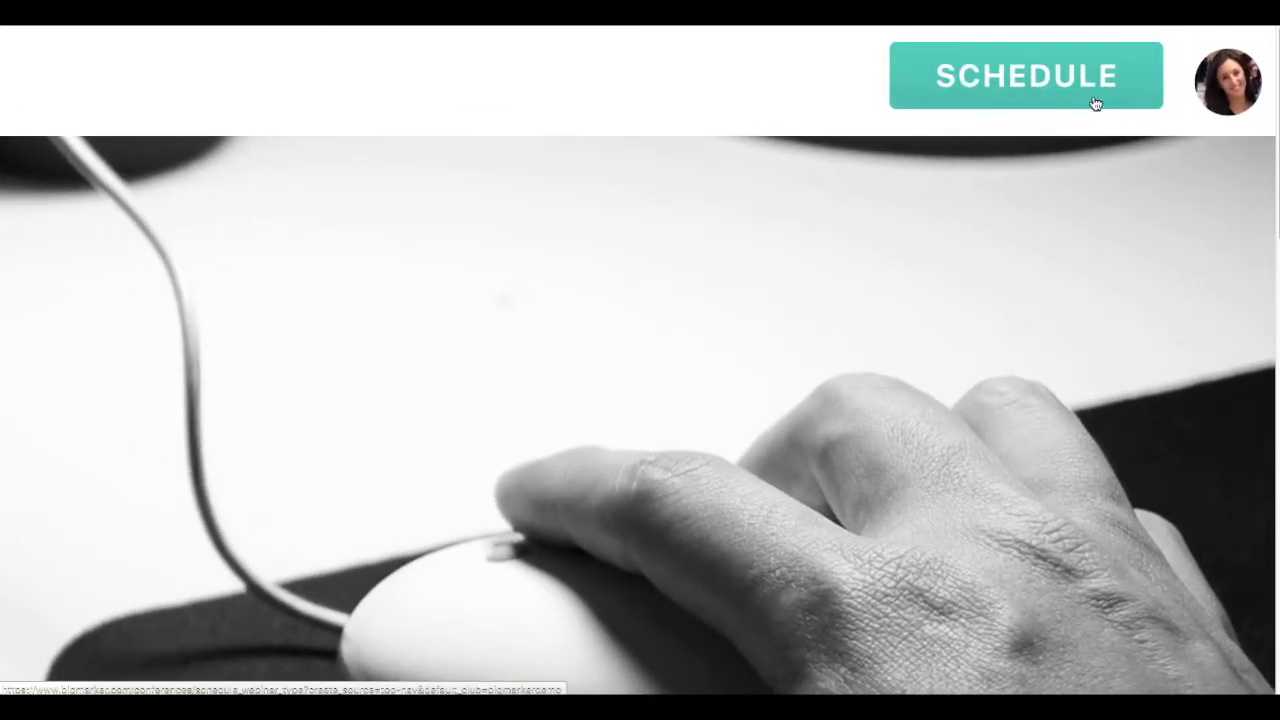
click(1034, 77)
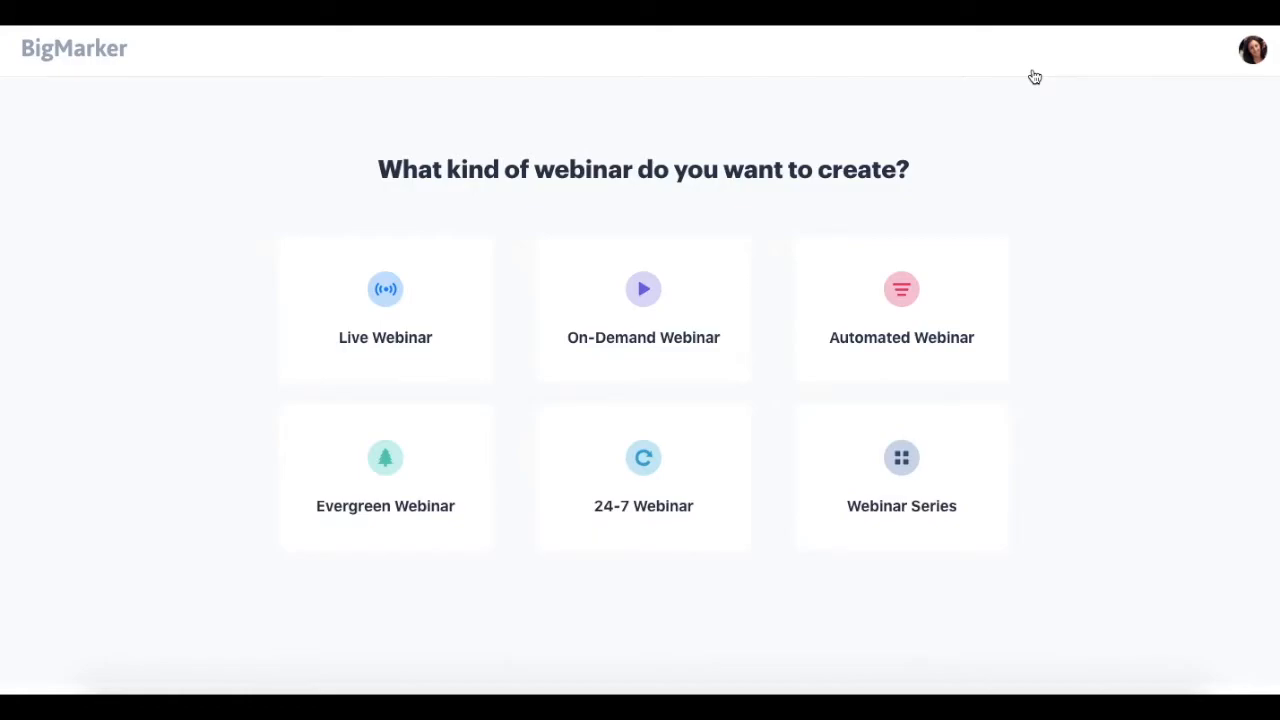
Compare the offered webinar types and create a Live Webinar.
mouse_move(737, 340)
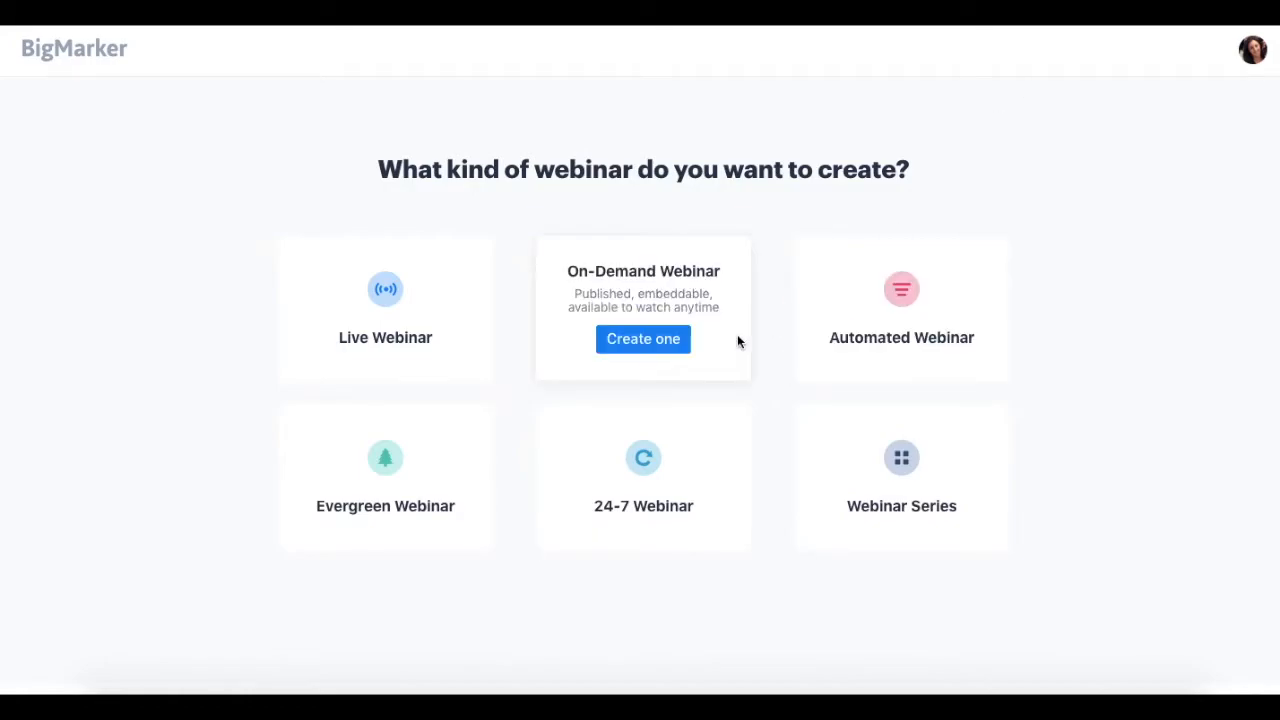
scroll(737, 341, down, 1)
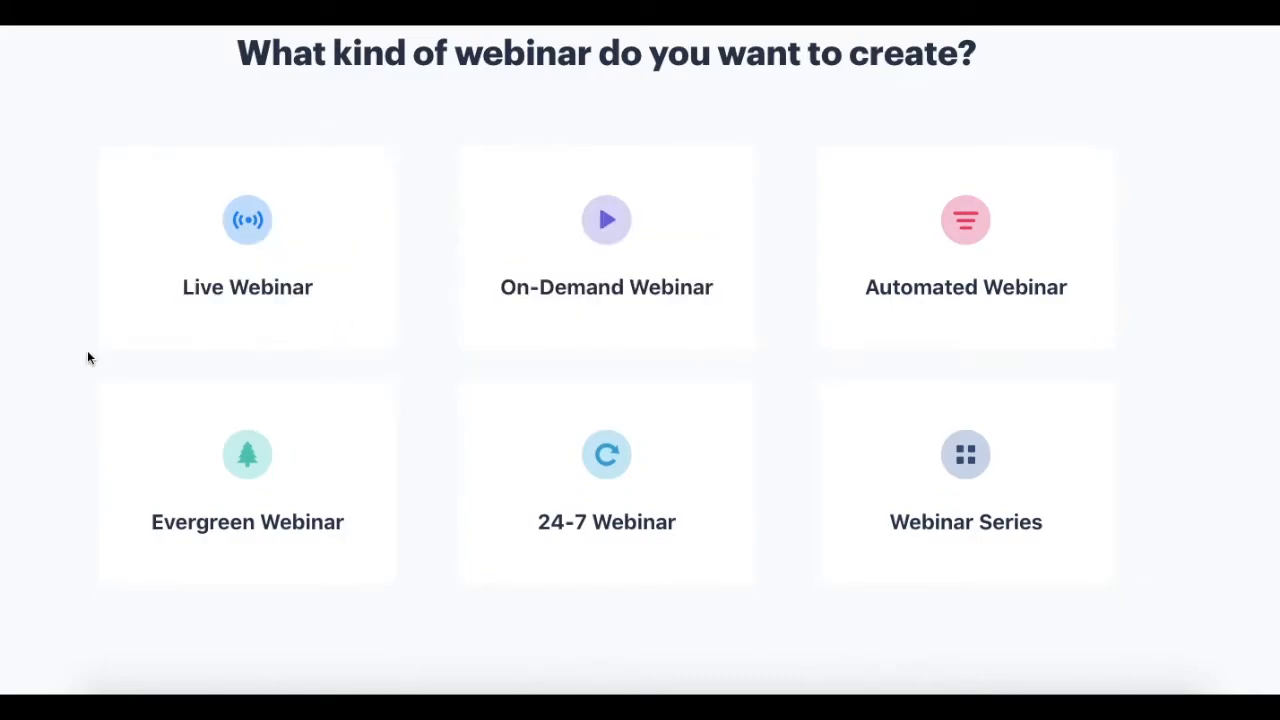
mouse_move(259, 323)
mouse_move(632, 175)
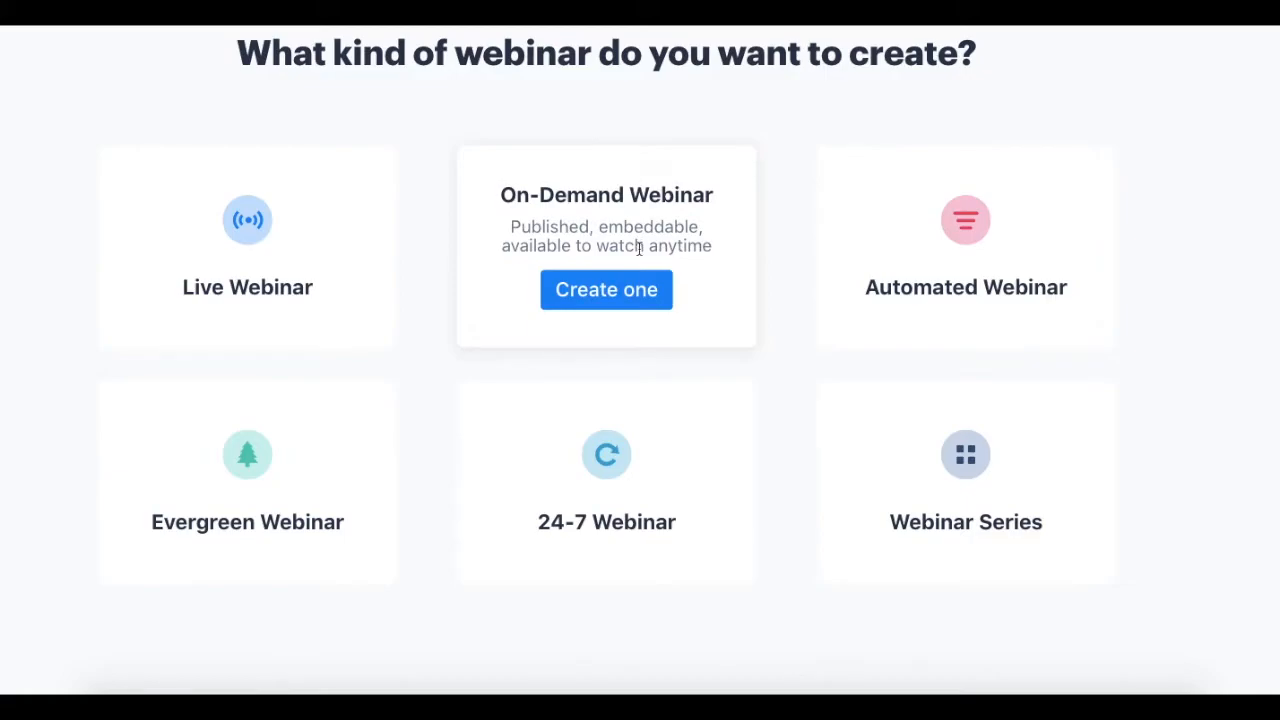
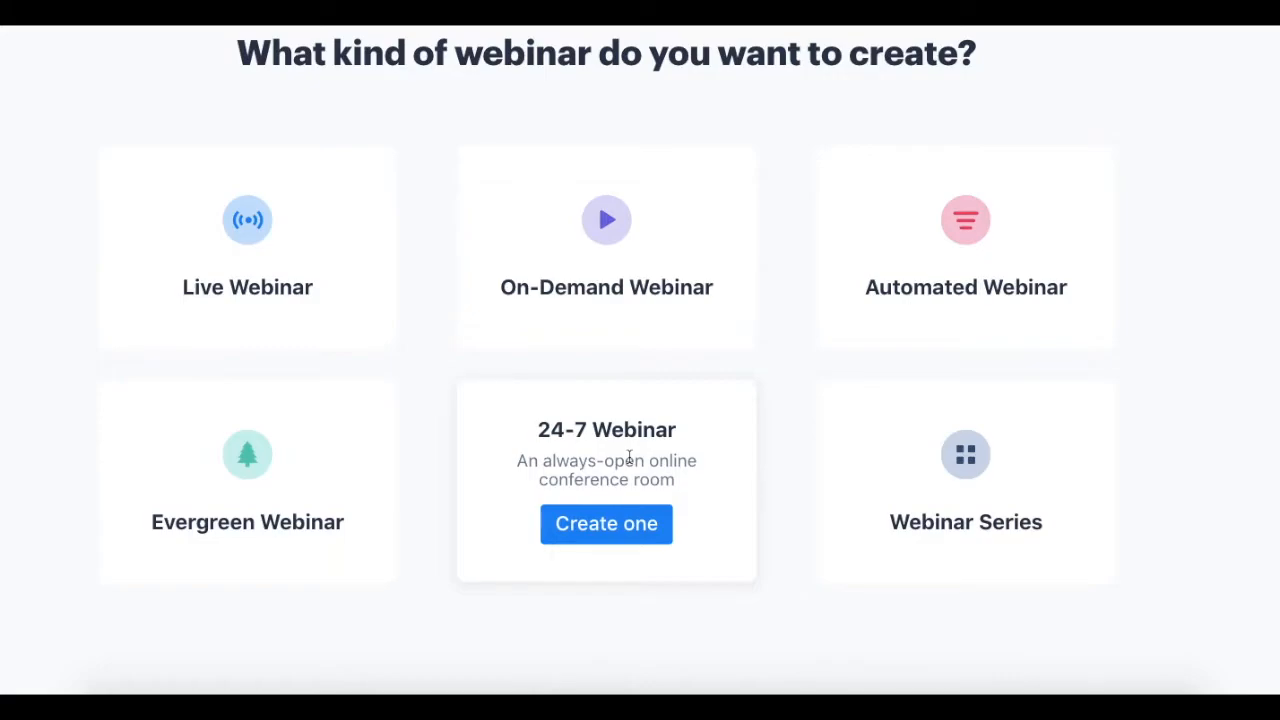
mouse_move(369, 305)
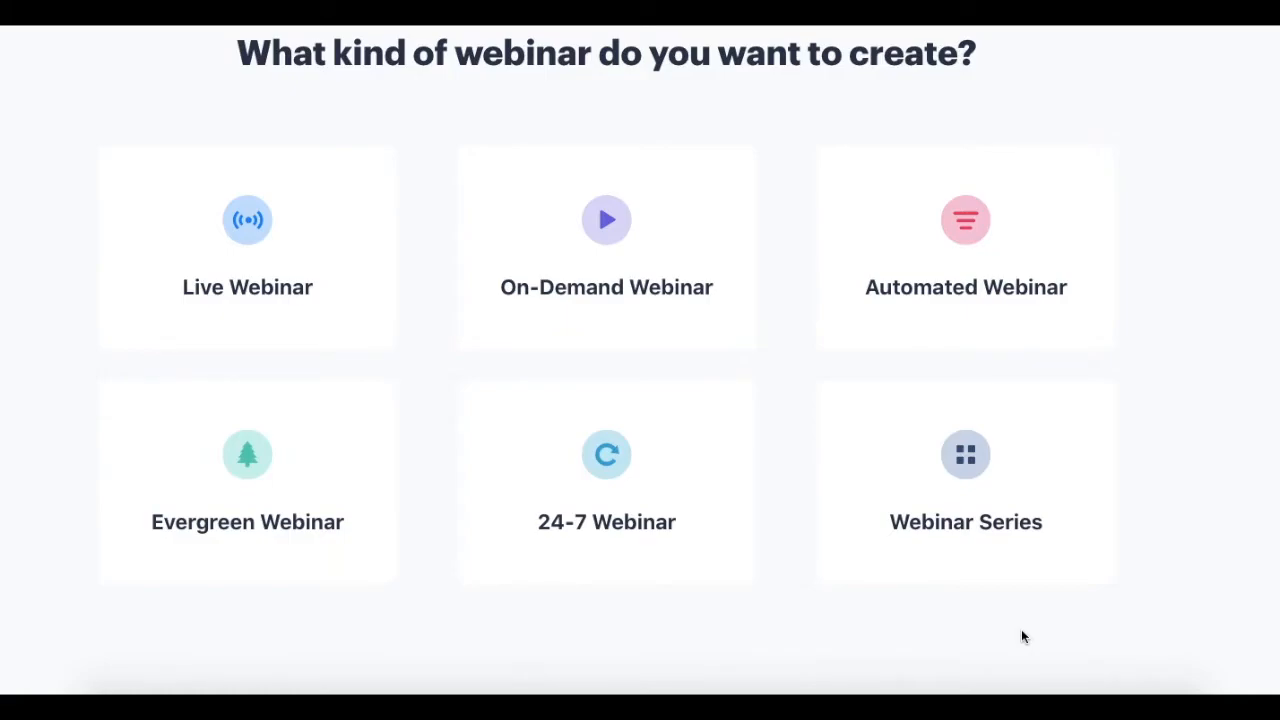
mouse_move(320, 262)
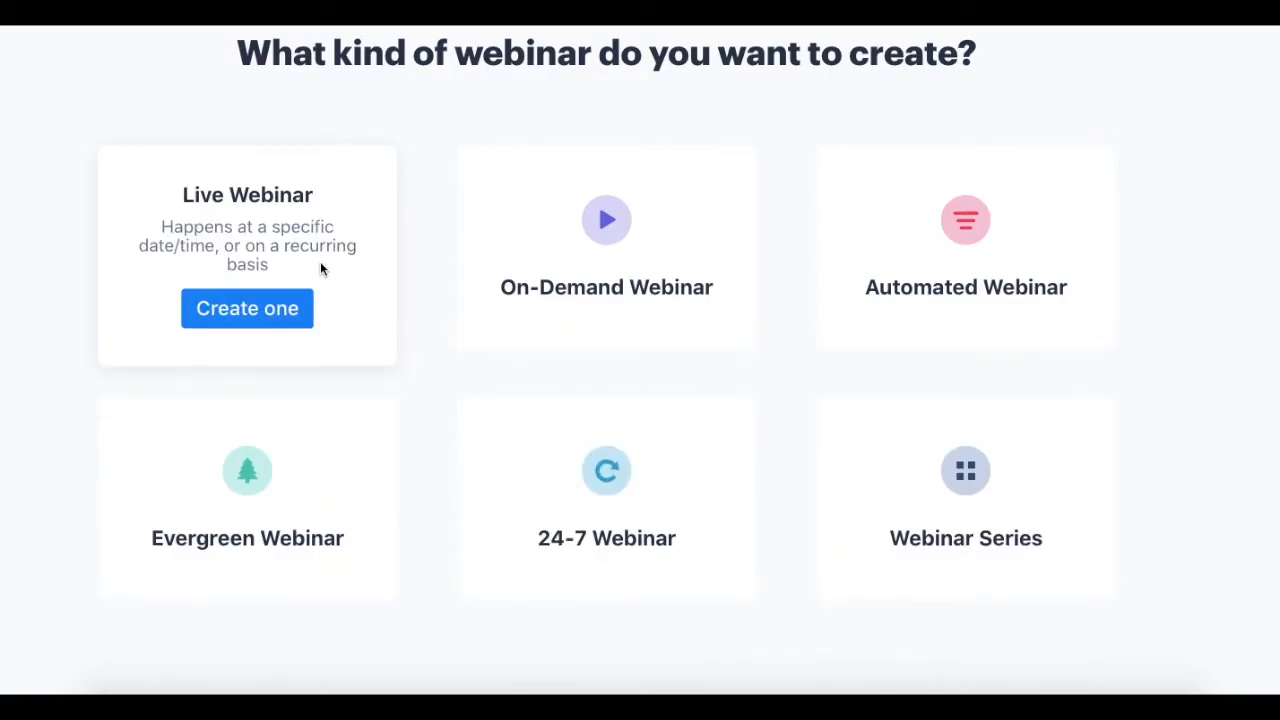
click(266, 312)
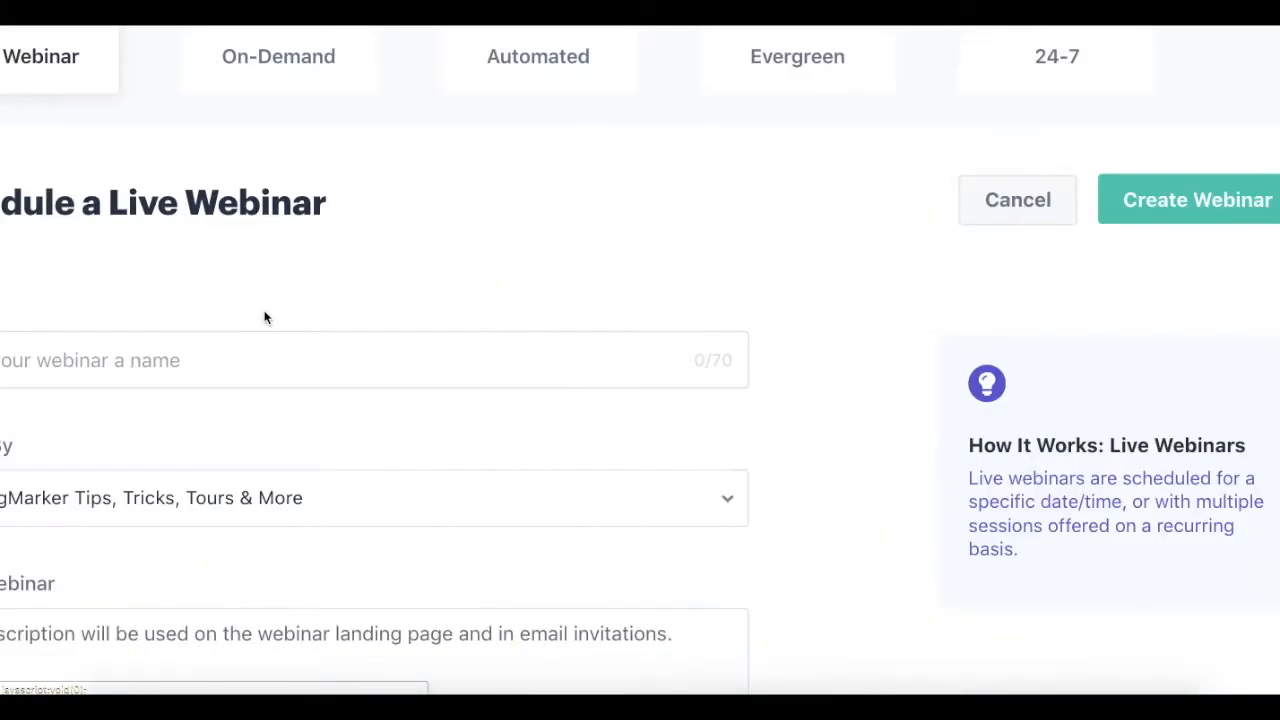
Review the live webinar scheduling form, including its title, host, description, agenda and date and time settings.
scroll(264, 317, down, 2)
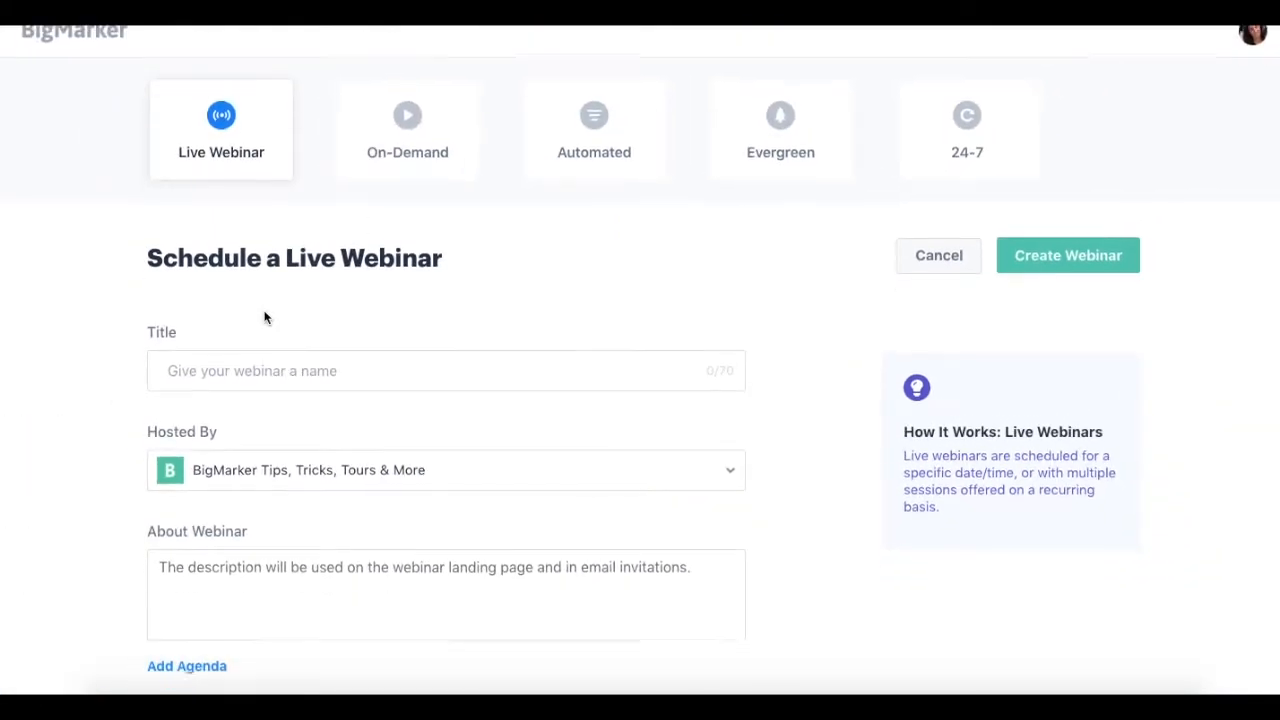
scroll(264, 317, down, 1)
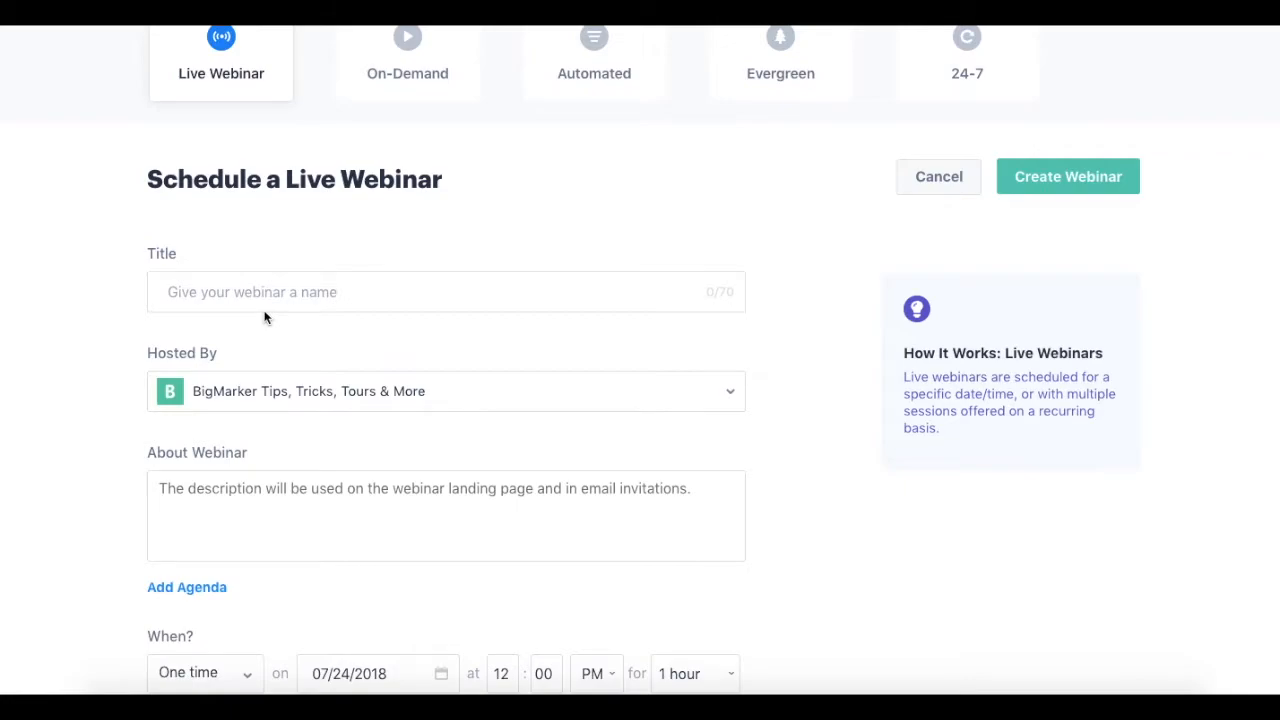
scroll(264, 317, down, 1)
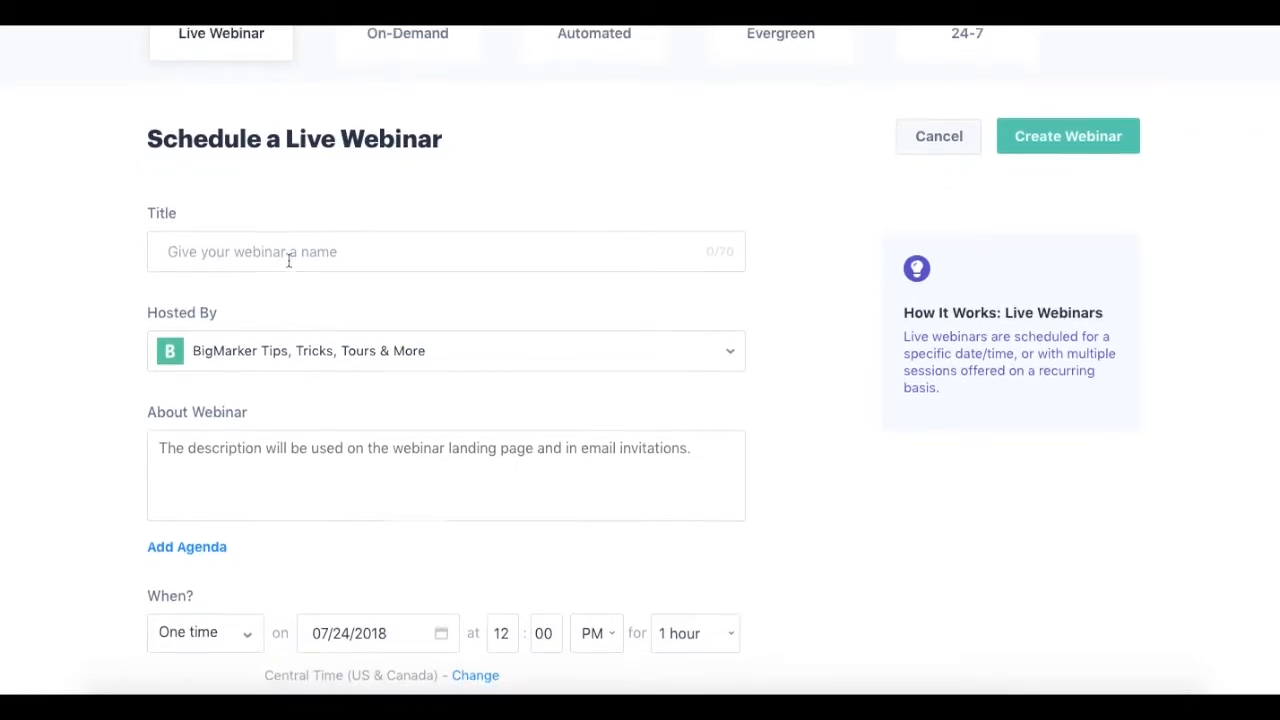
scroll(288, 260, down, 4)
scroll(288, 261, down, 1)
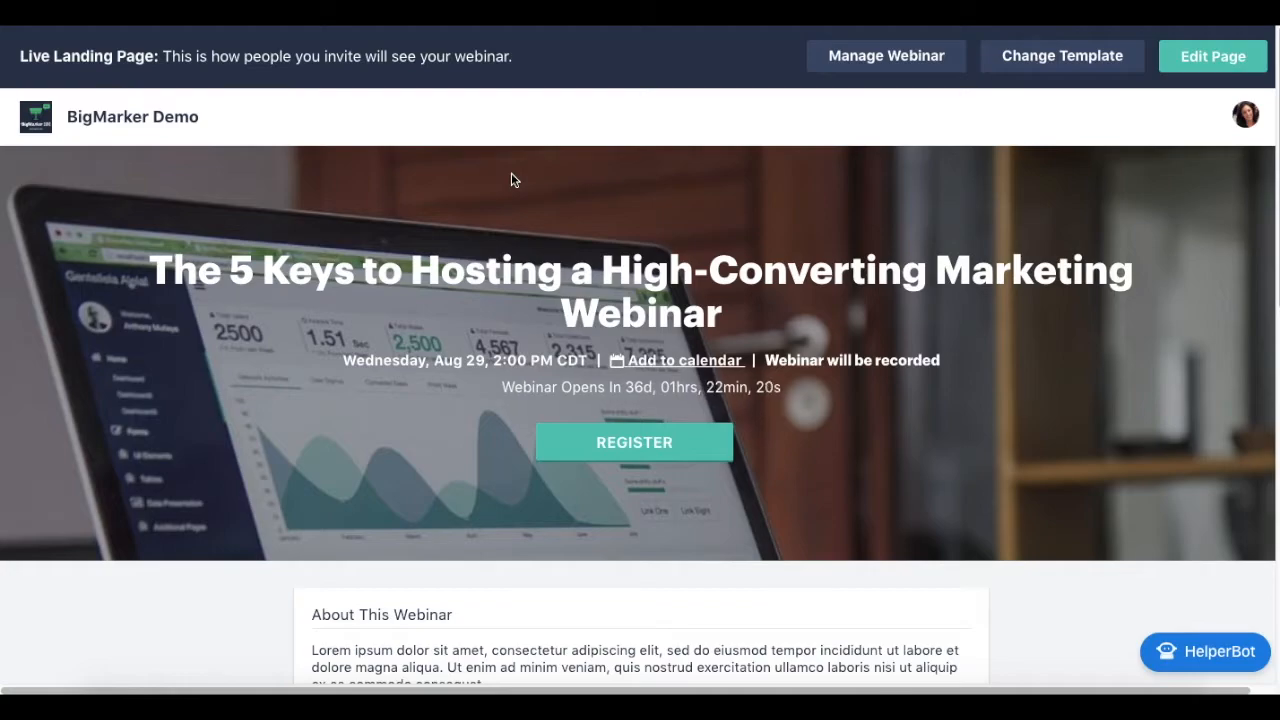
Examine the live landing page of "The 5 Keys to Hosting a High-Converting Marketing Webinar", including its agenda, details and featured presenters.
scroll(511, 180, down, 4)
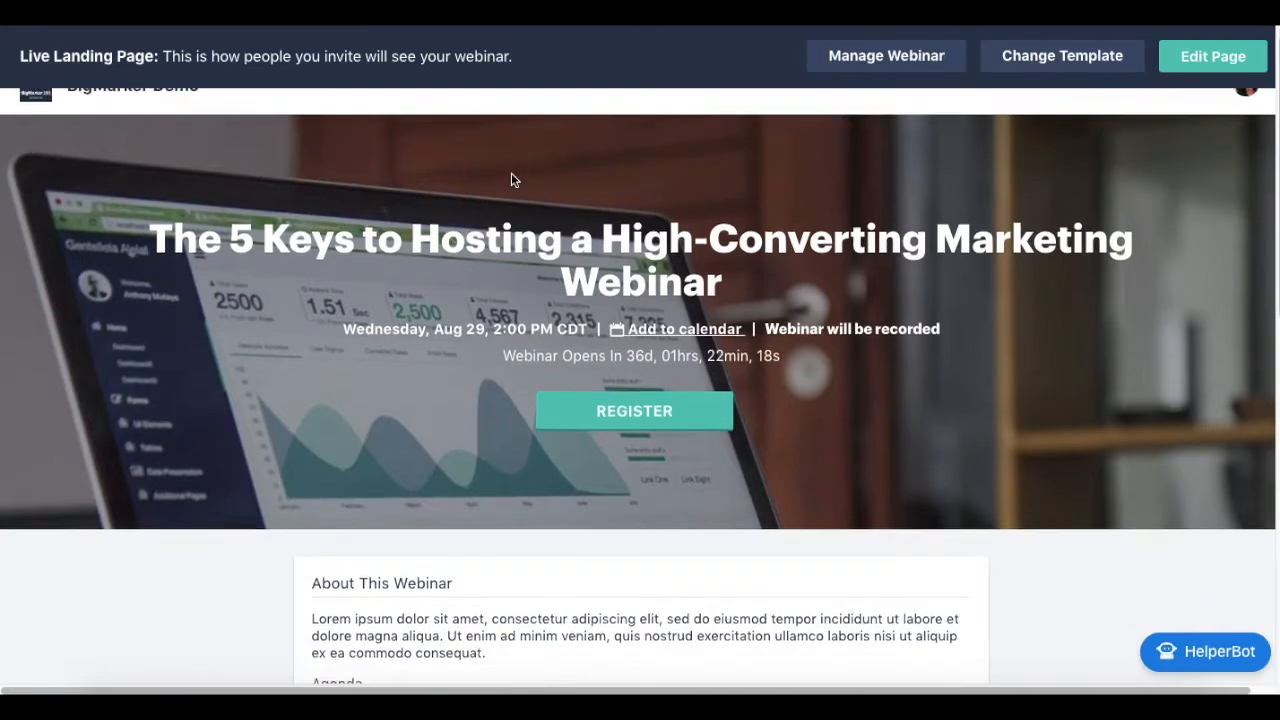
scroll(511, 174, down, 3)
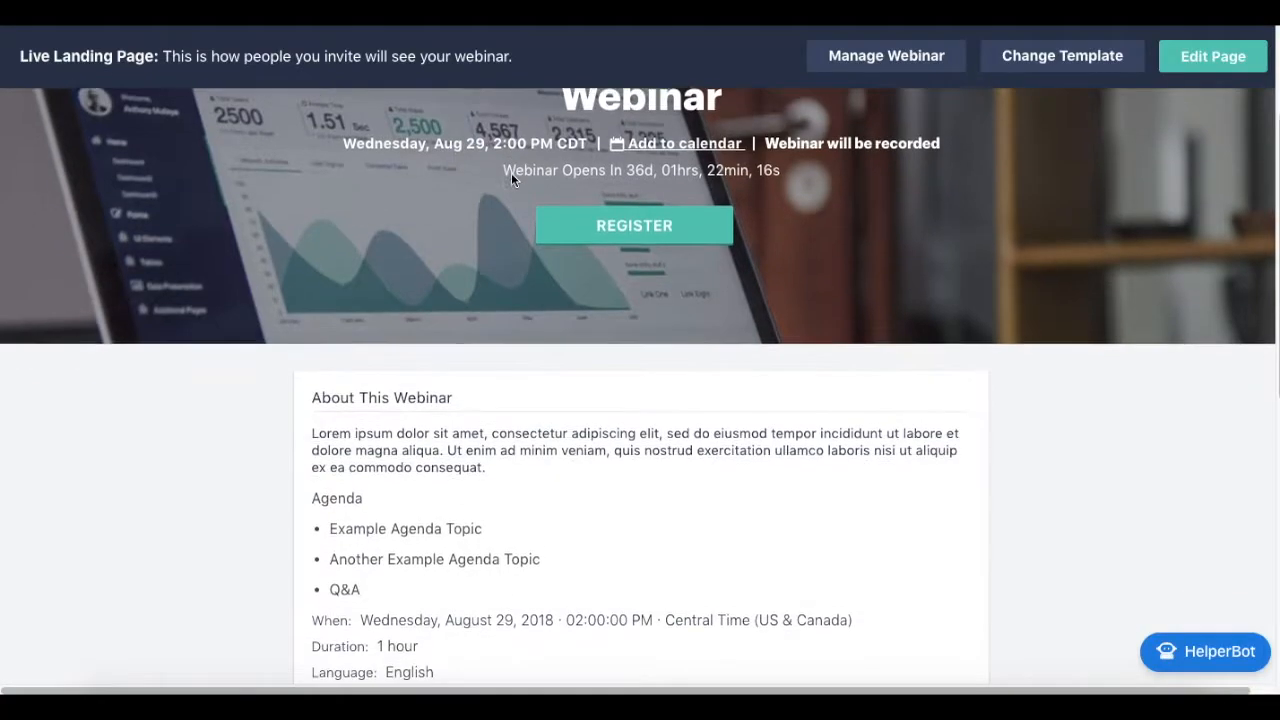
scroll(511, 180, down, 4)
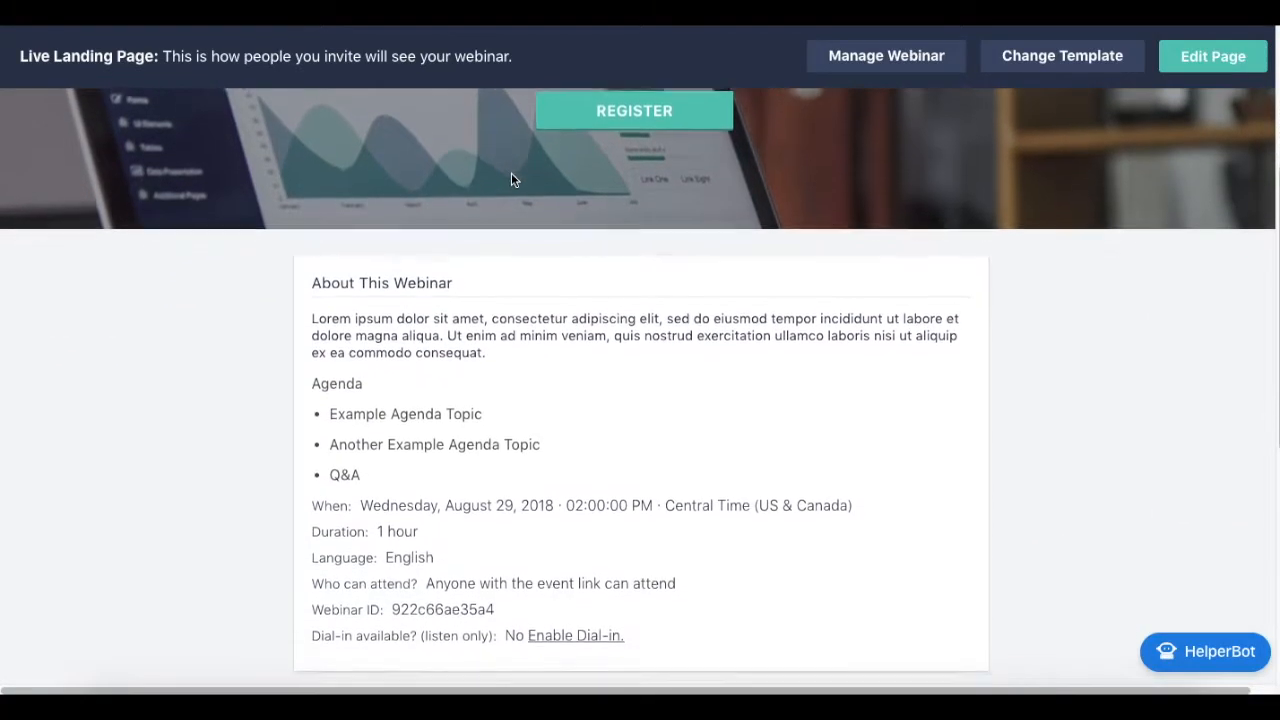
scroll(511, 180, down, 4)
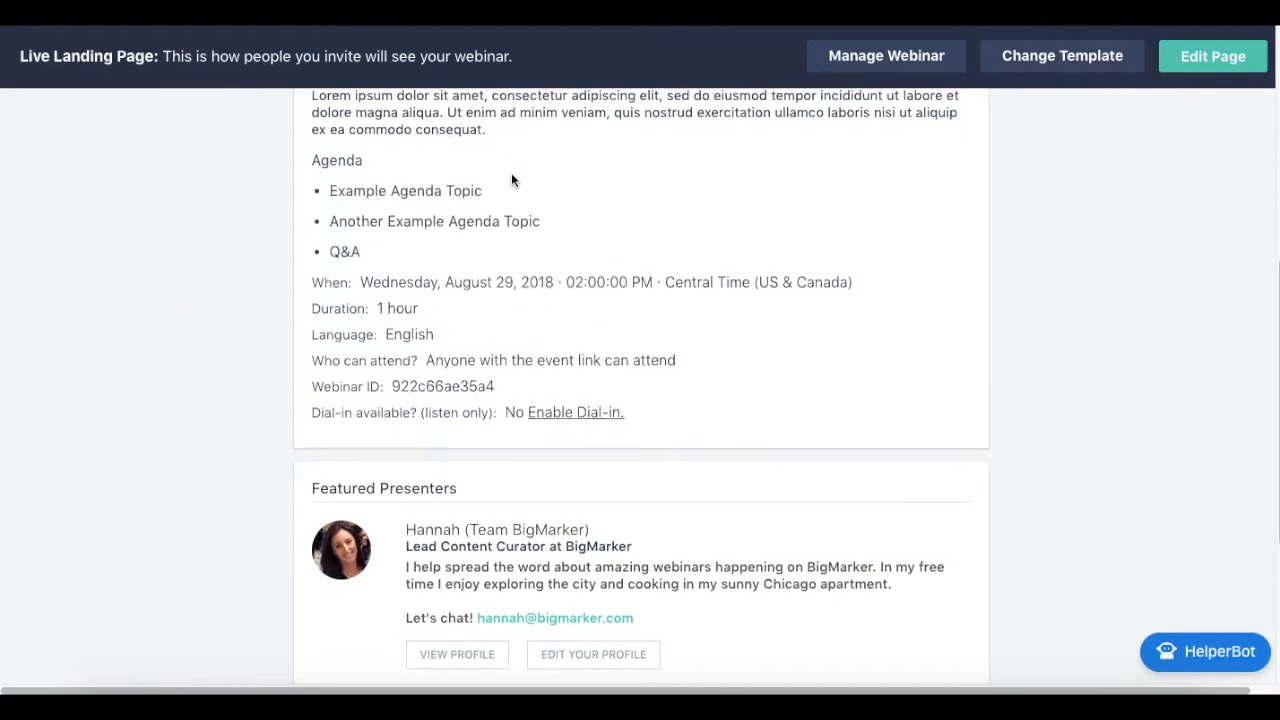
scroll(511, 180, up, 7)
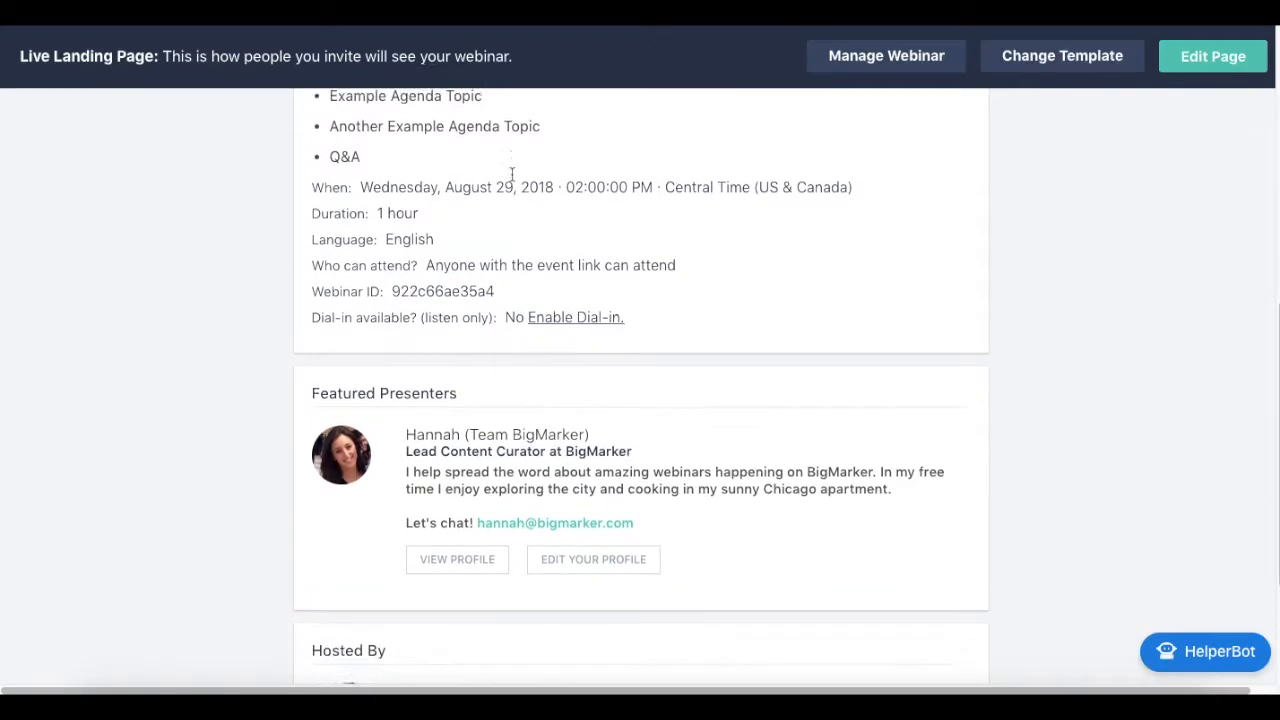
scroll(511, 180, up, 6)
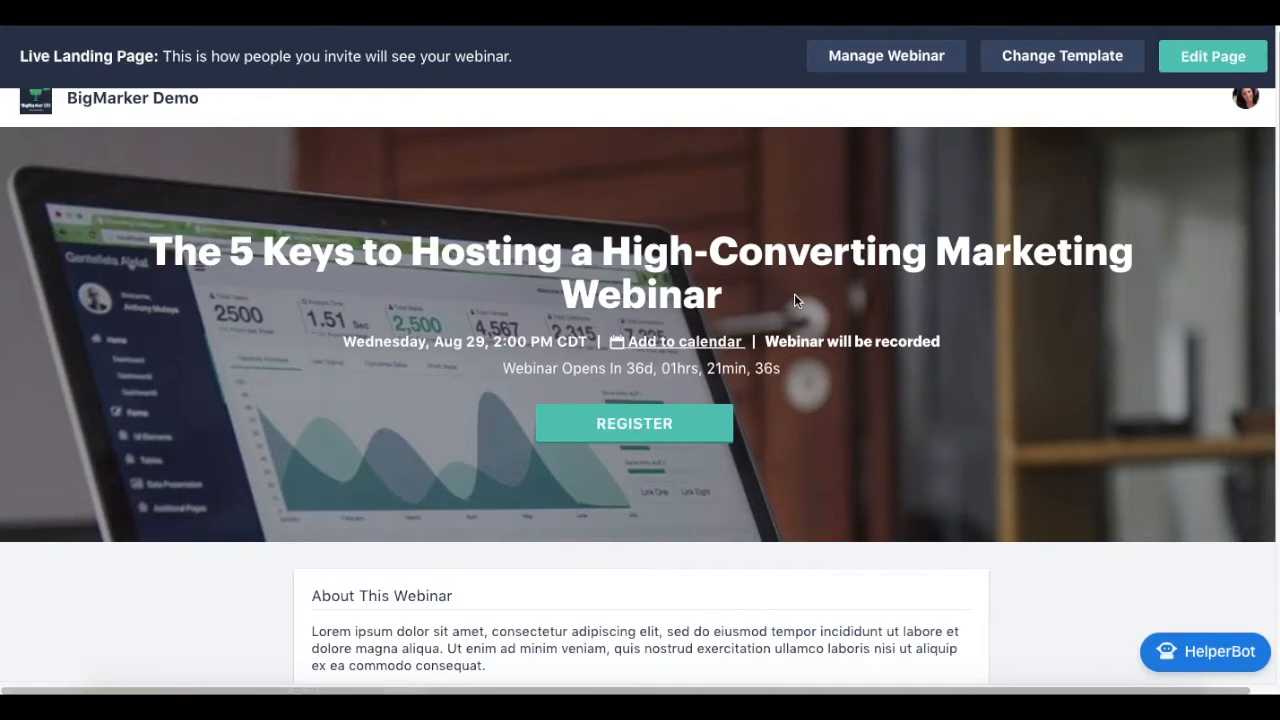
Open the webinar's landing page for editing.
scroll(794, 295, down, 1)
scroll(794, 343, down, 2)
scroll(600, 450, down, 1)
scroll(473, 533, up, 1)
scroll(473, 533, up, 3)
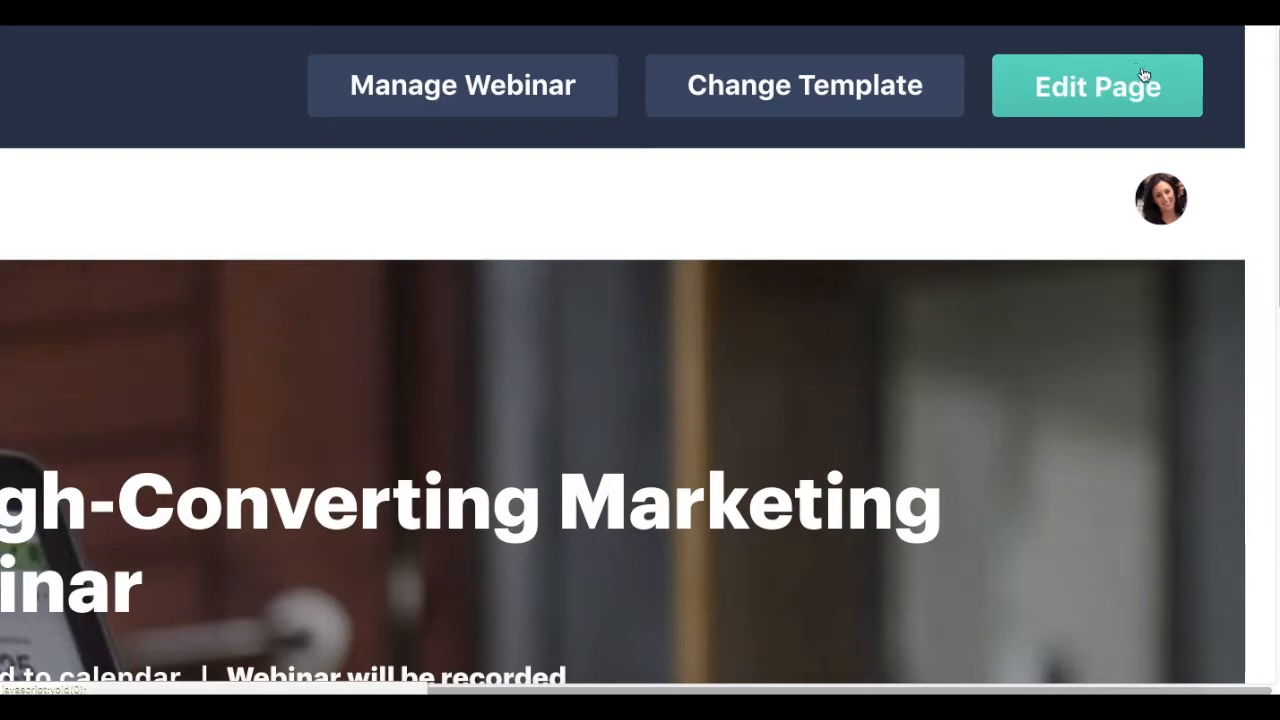
click(1108, 88)
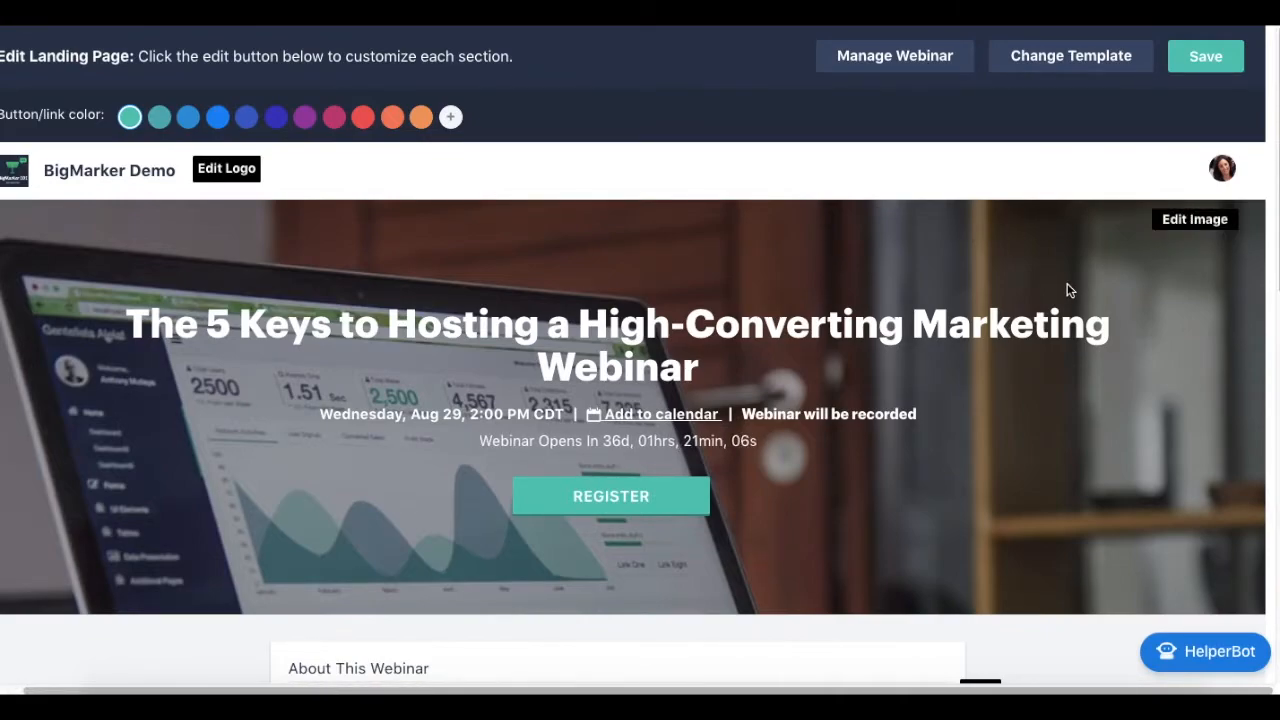
scroll(1034, 283, left, 1)
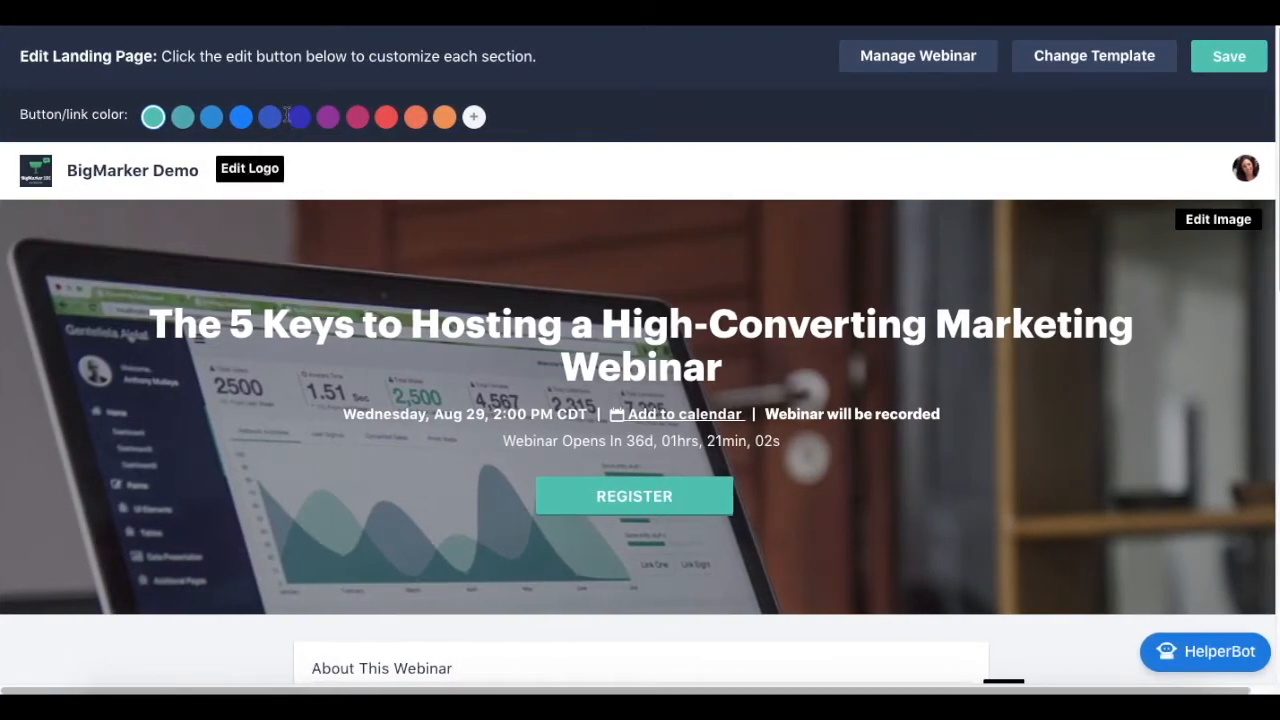
Change the landing page's button and link color to purple and check it on the Register button and sections below.
click(328, 118)
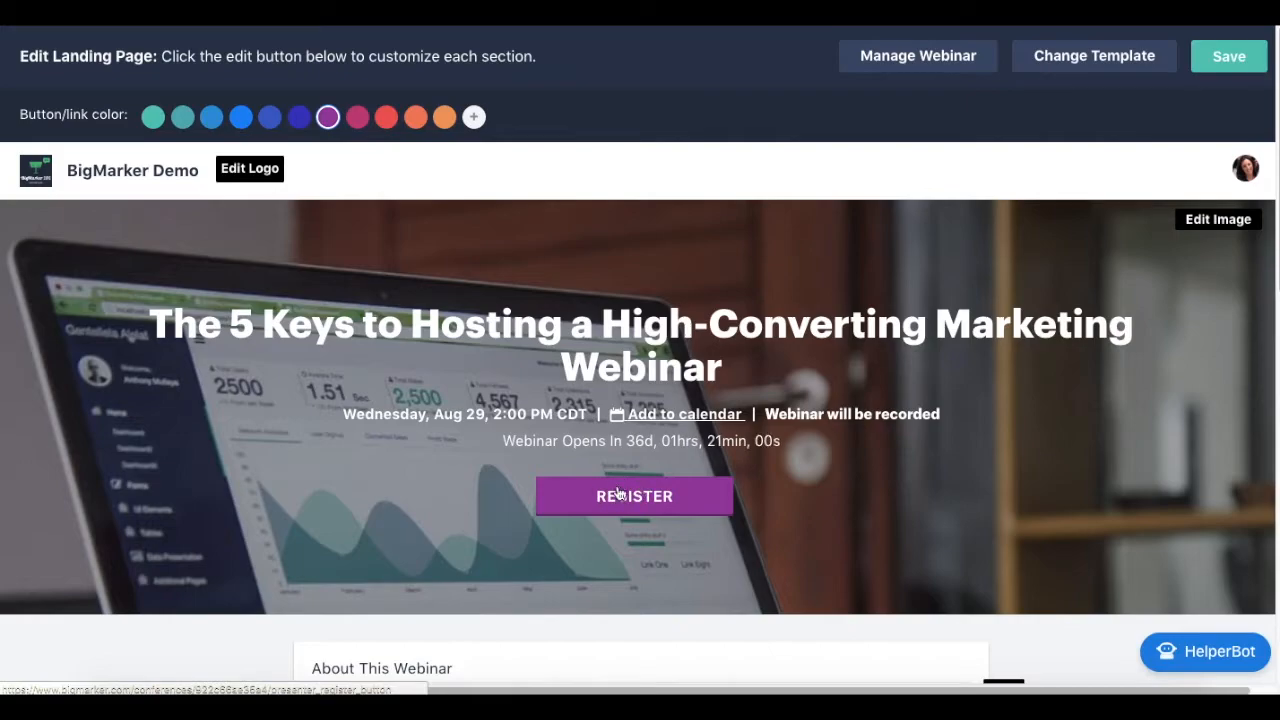
scroll(346, 330, down, 3)
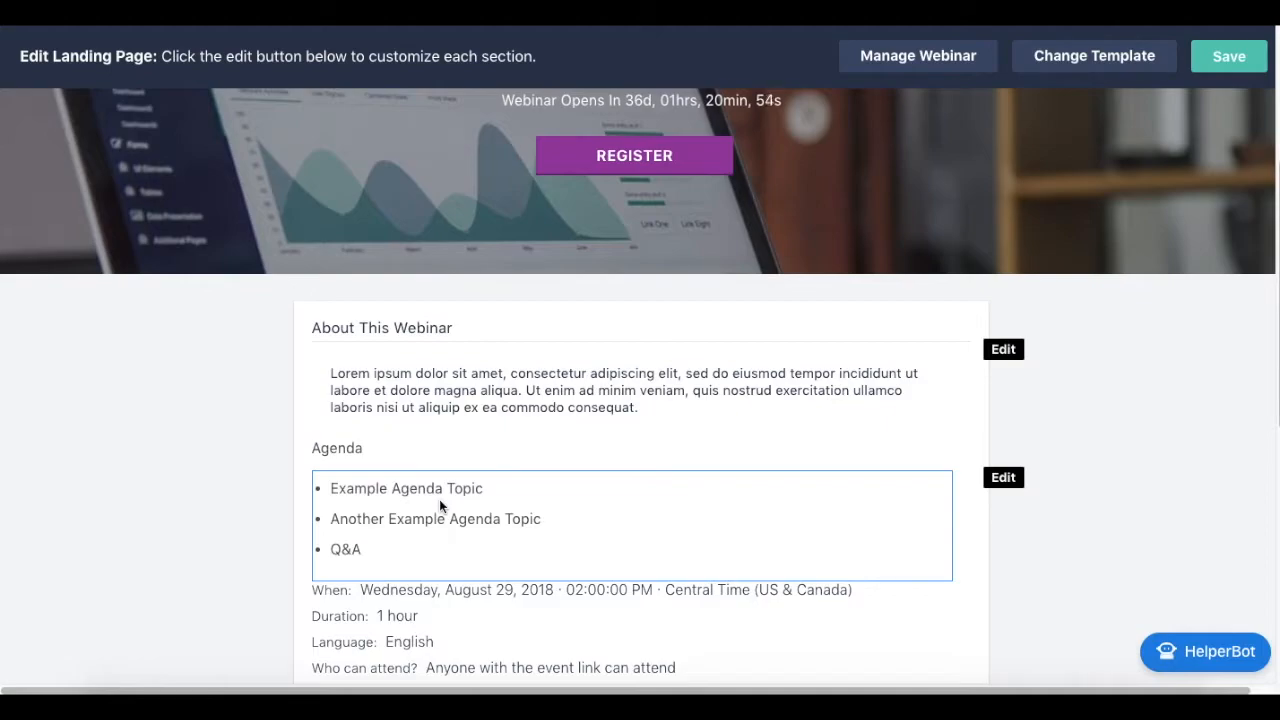
scroll(439, 505, up, 4)
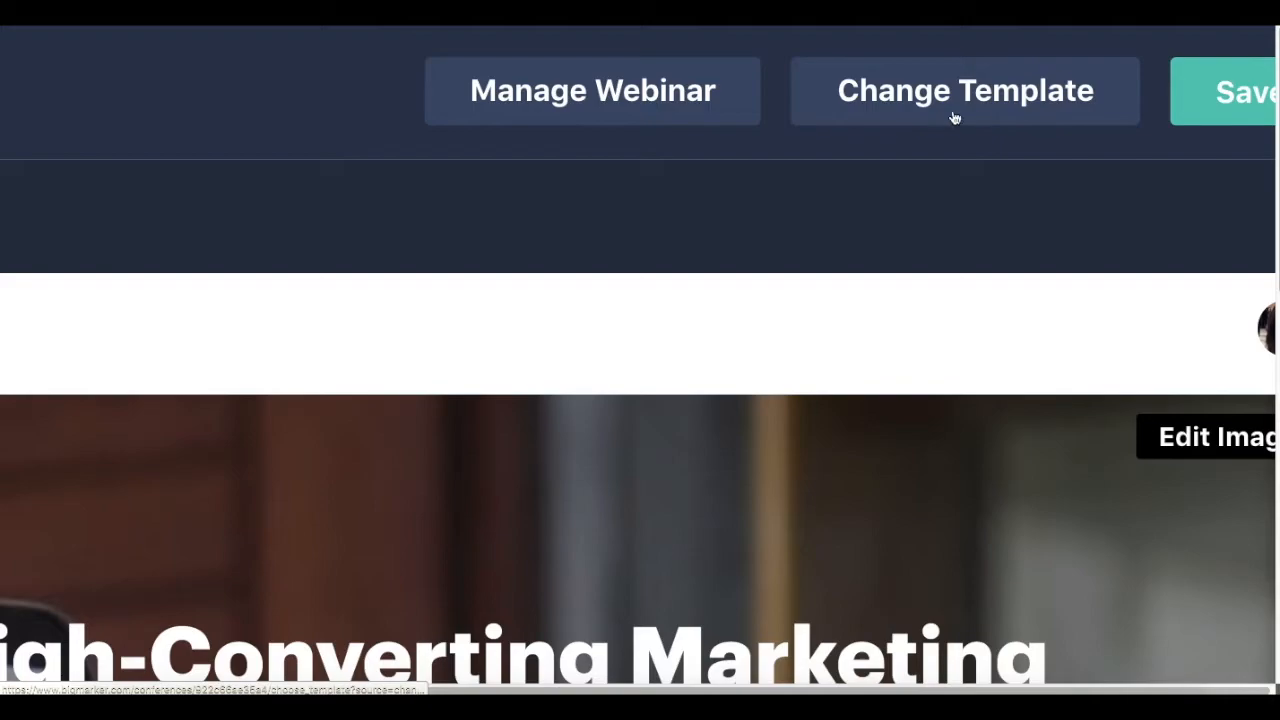
Open the landing page template selection and browse the available designs from Classic to Tableau.
click(985, 95)
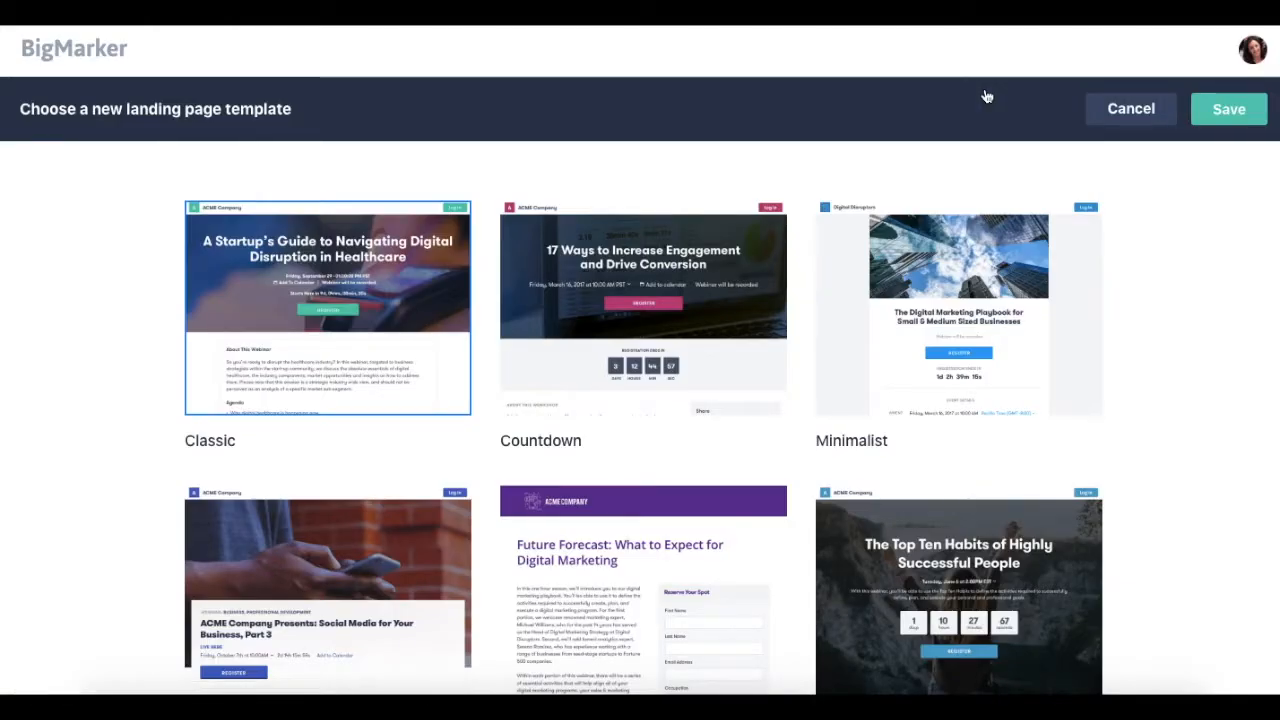
scroll(985, 95, down, 3)
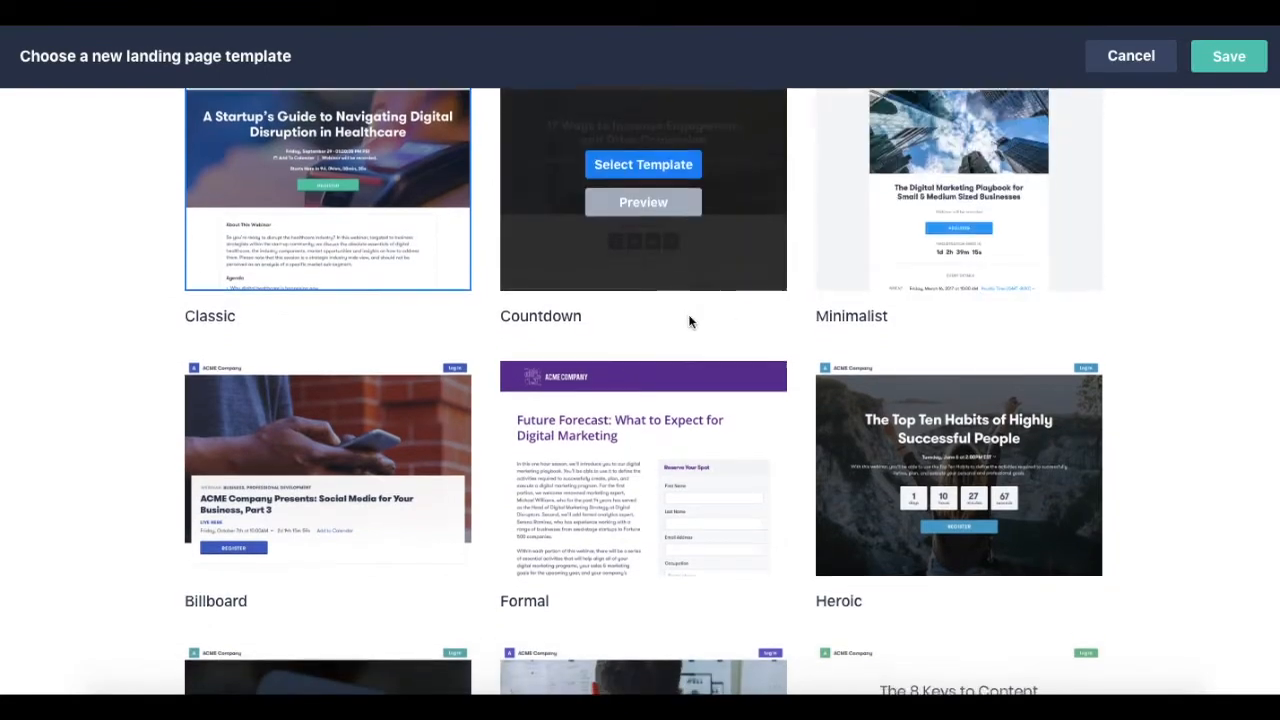
scroll(688, 320, down, 3)
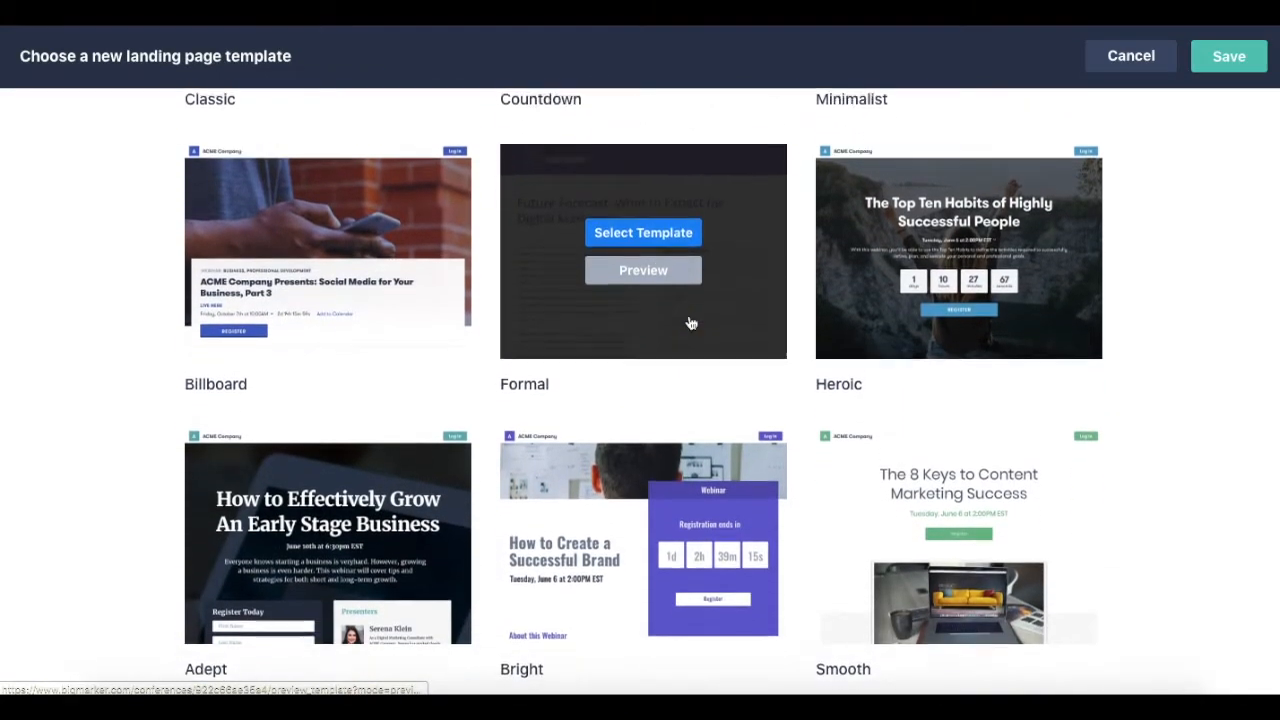
scroll(690, 323, down, 3)
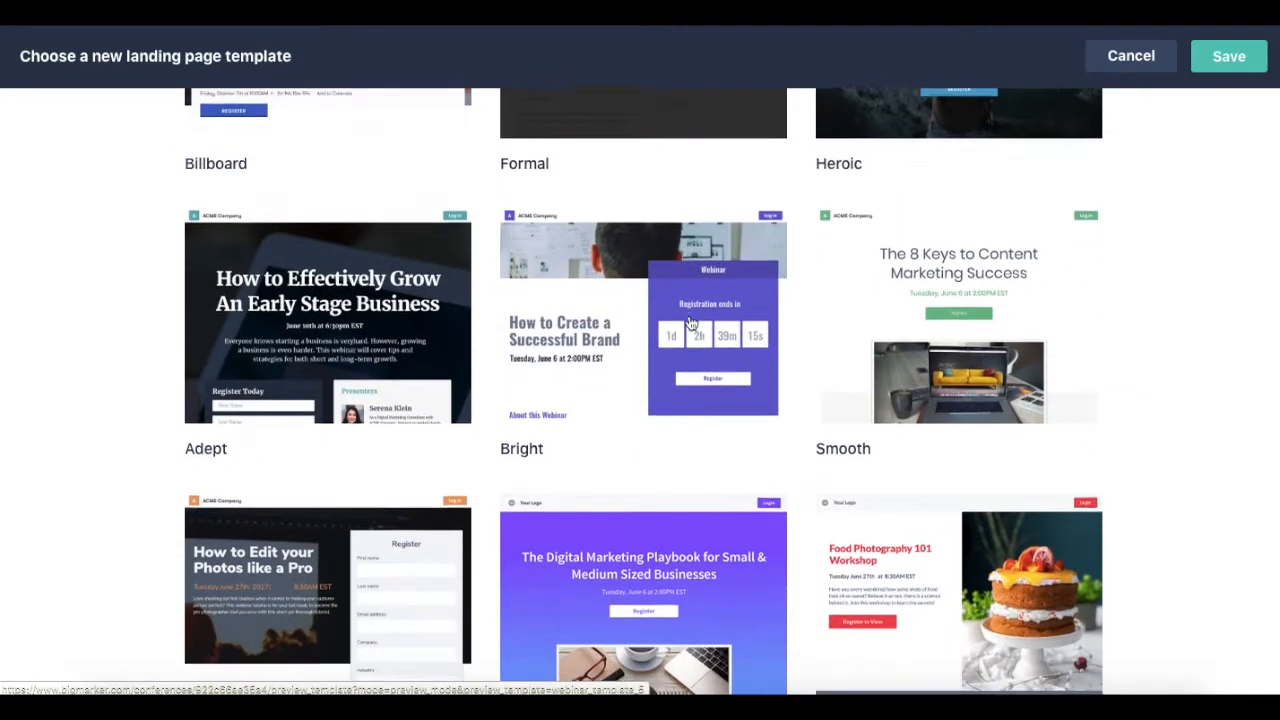
scroll(688, 320, down, 2)
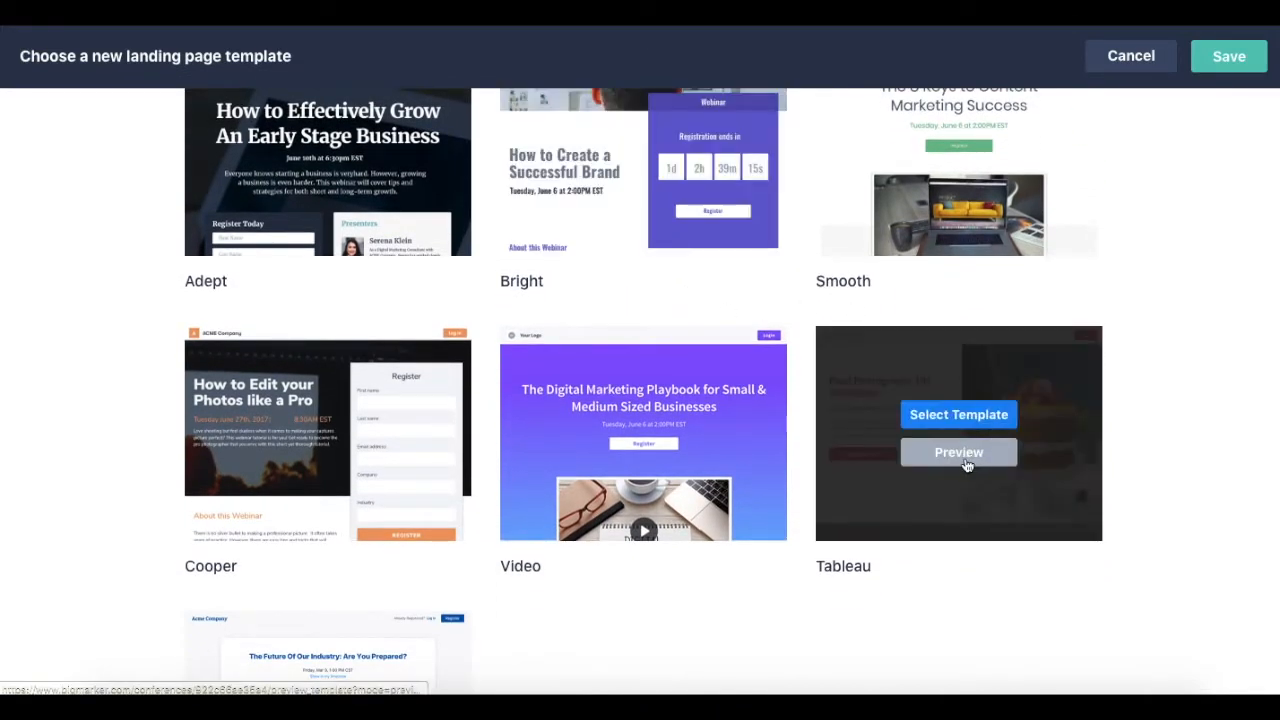
Preview the Tableau template through its presenter sections, and leave the template selection without applying it.
click(962, 455)
click(963, 455)
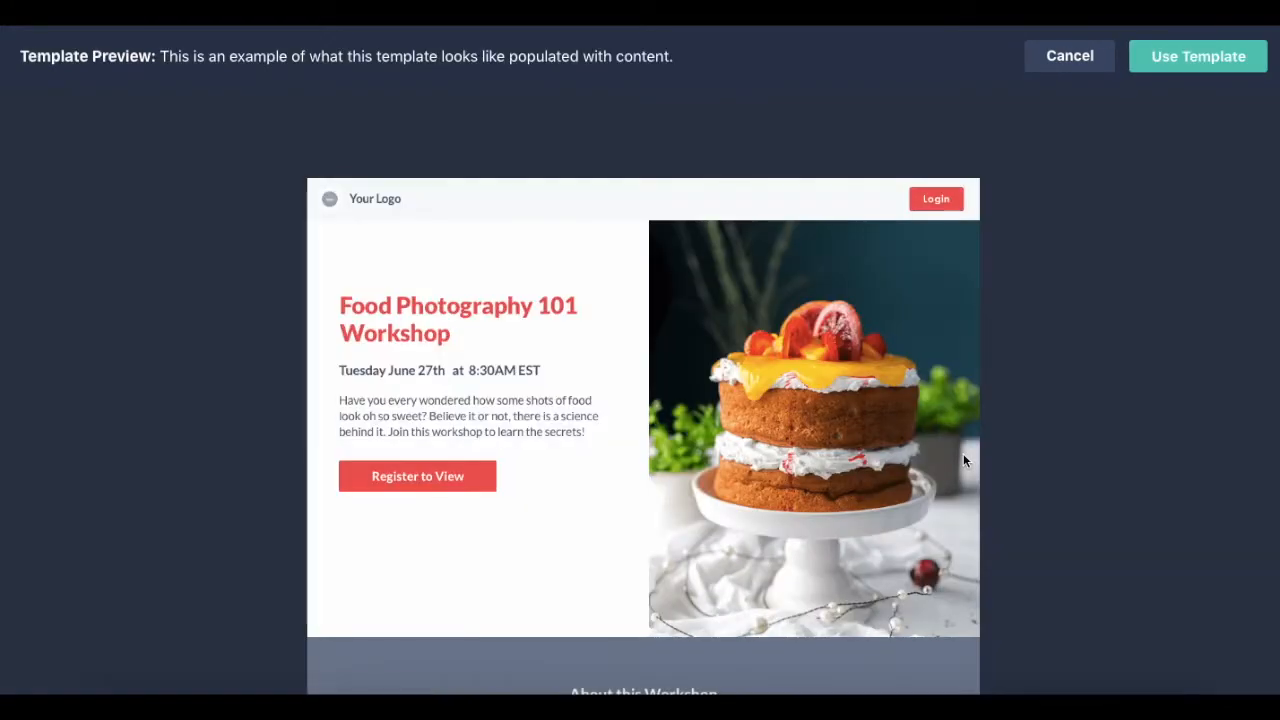
scroll(645, 450, down, 2)
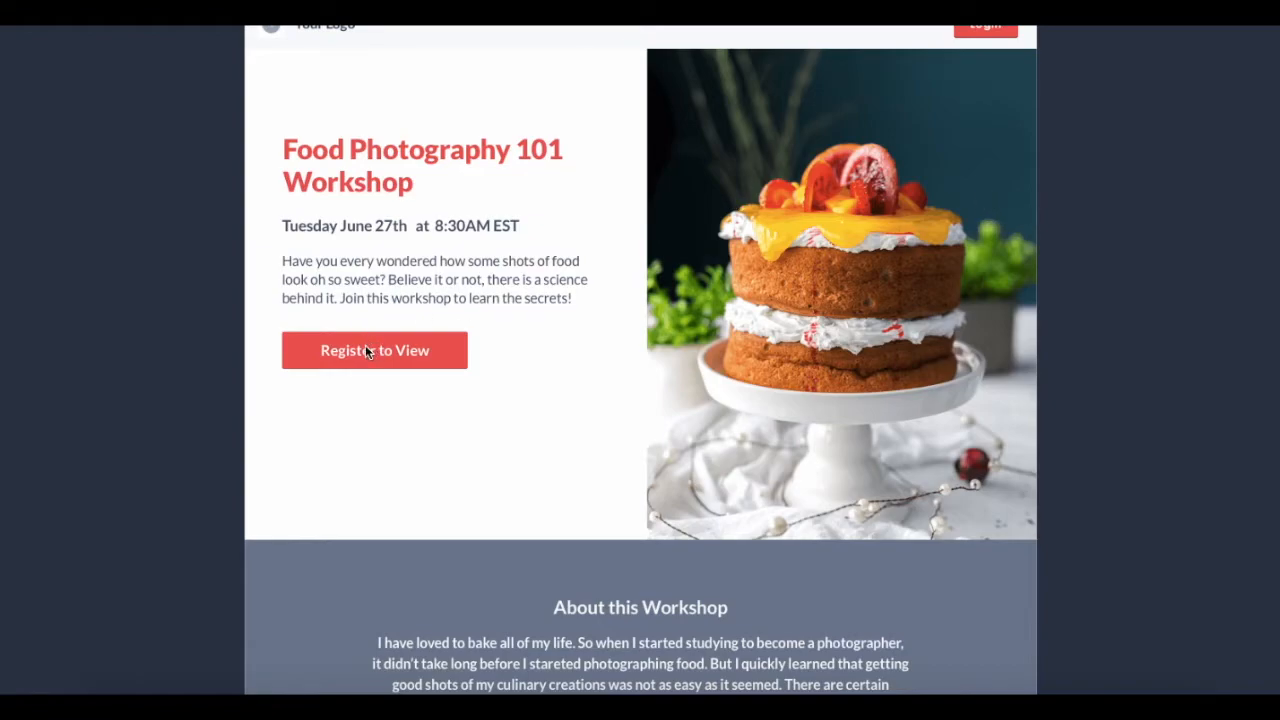
scroll(365, 343, down, 3)
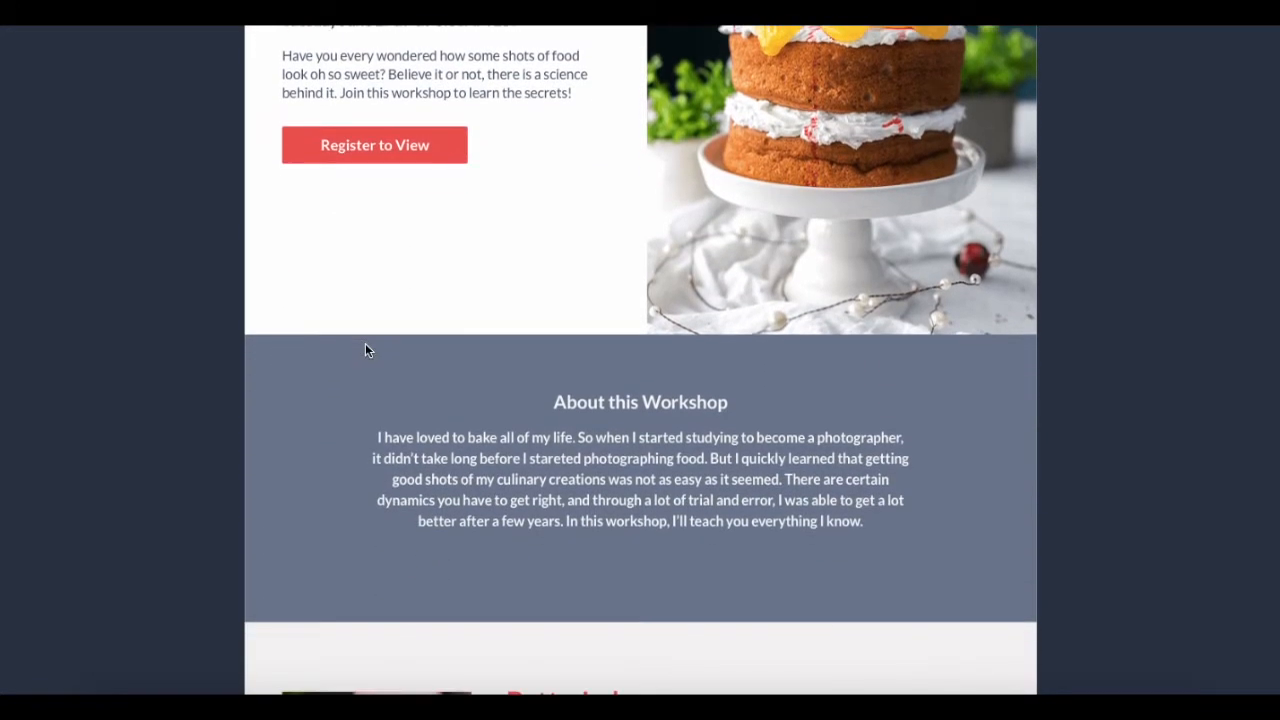
scroll(365, 350, down, 3)
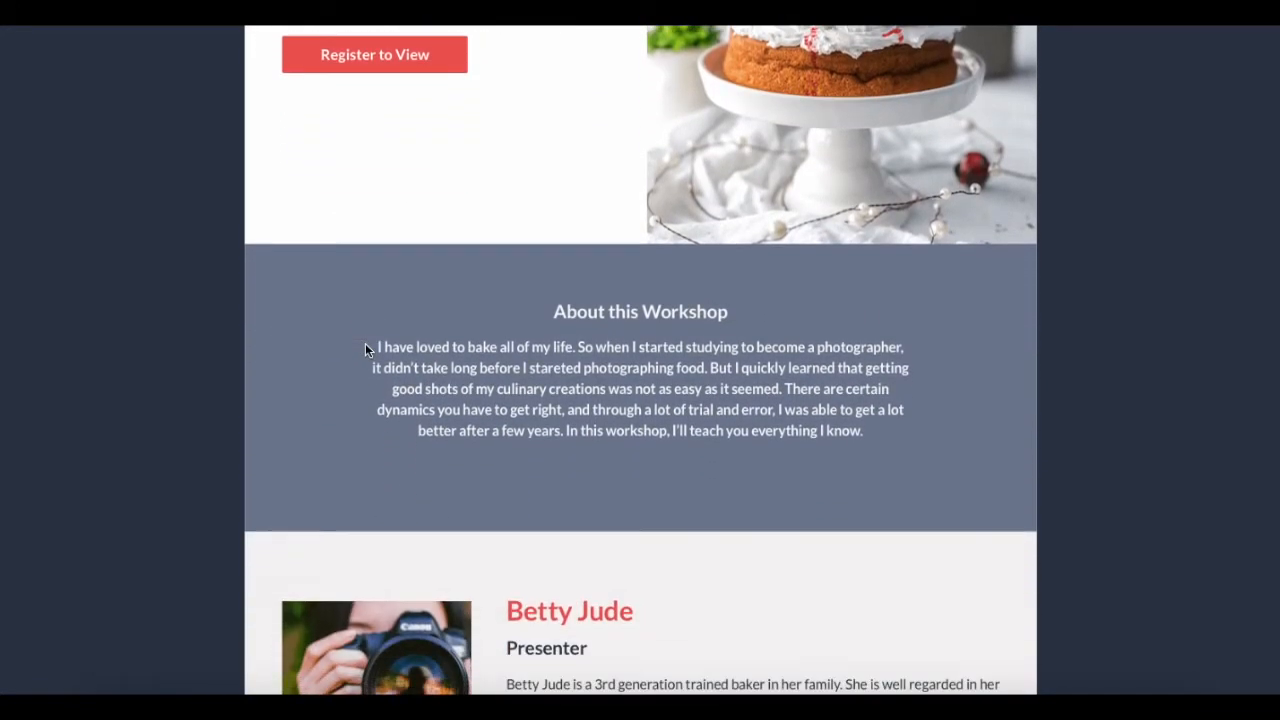
scroll(365, 350, down, 5)
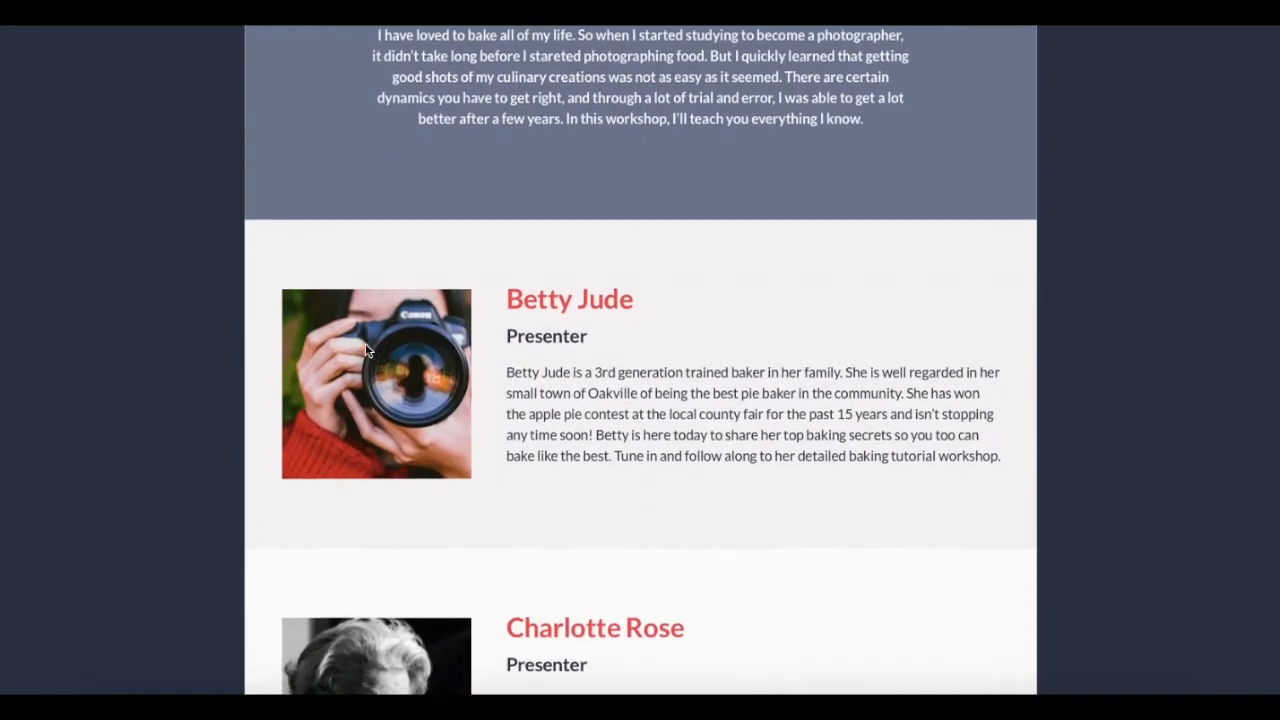
scroll(365, 350, up, 7)
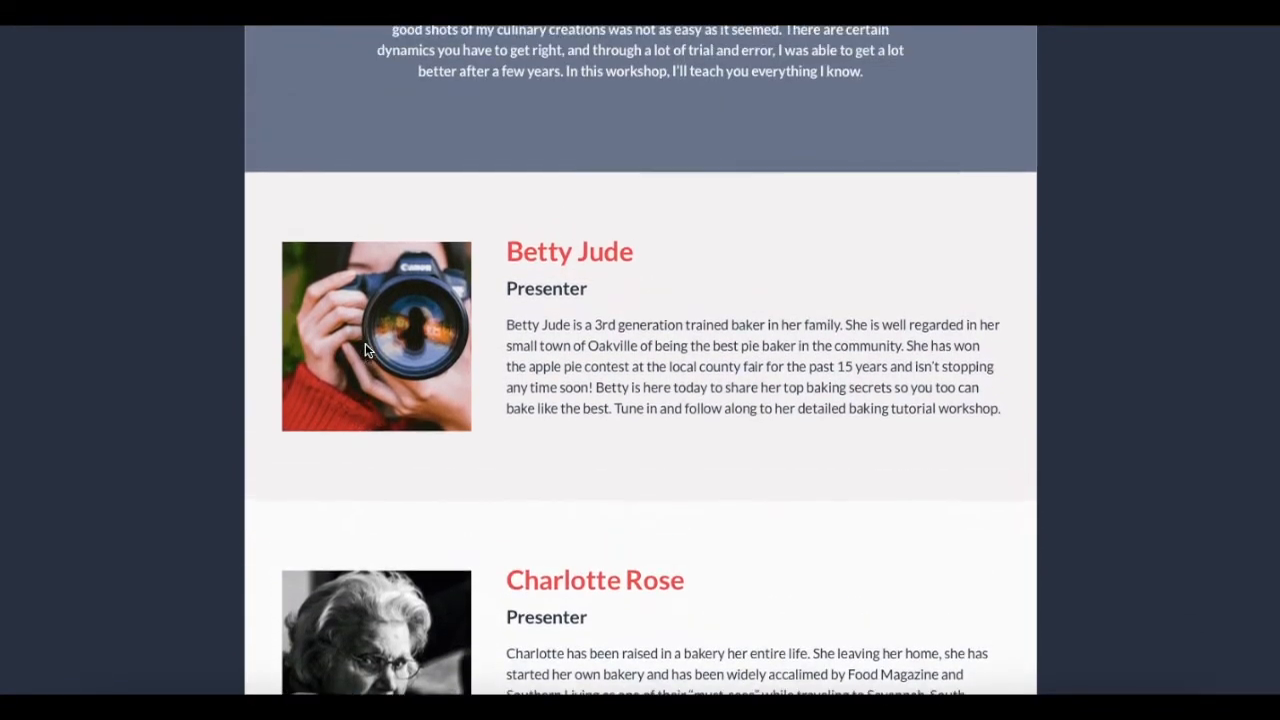
scroll(365, 343, up, 6)
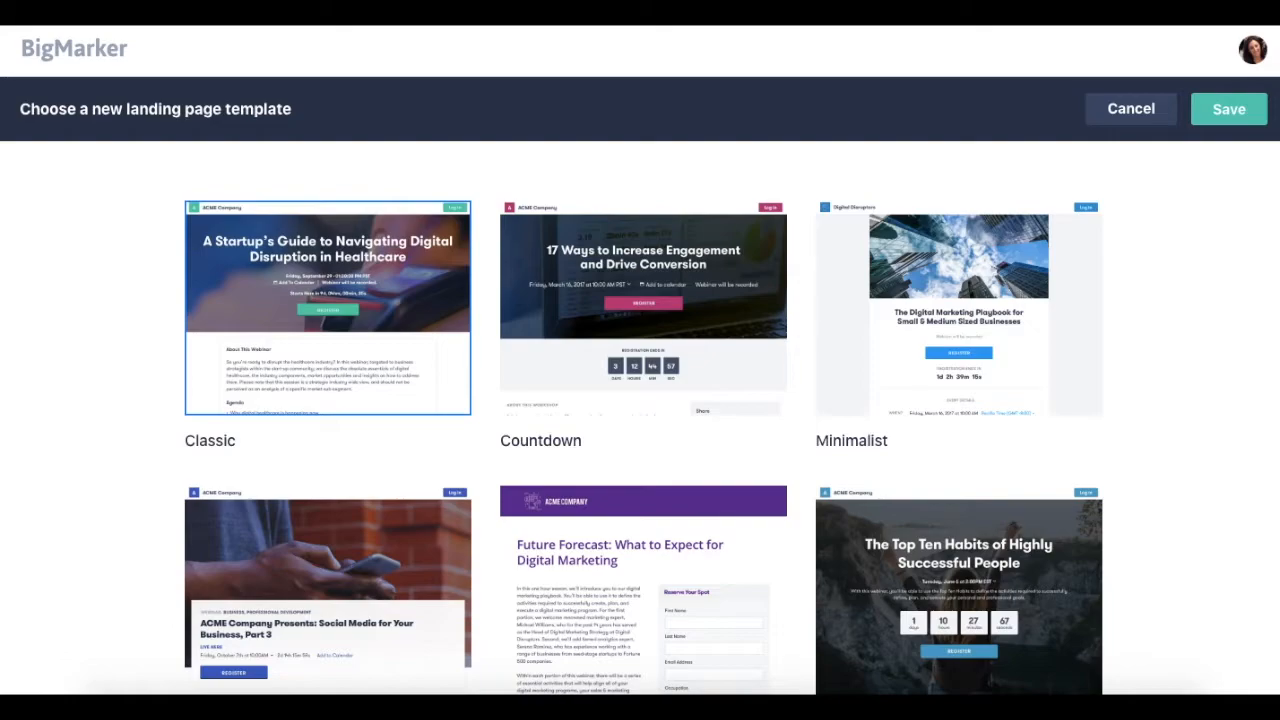
click(1103, 111)
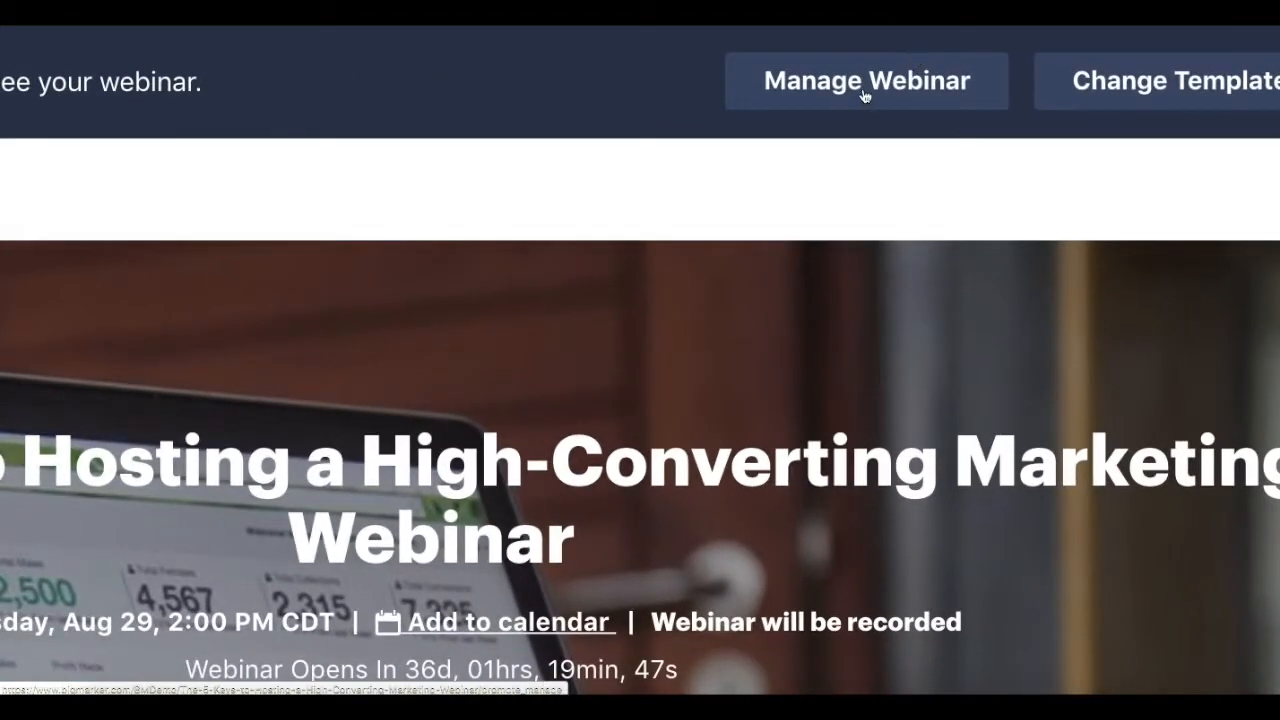
Open the webinar's editing settings from its management dashboard and go to the Presenters section.
click(885, 64)
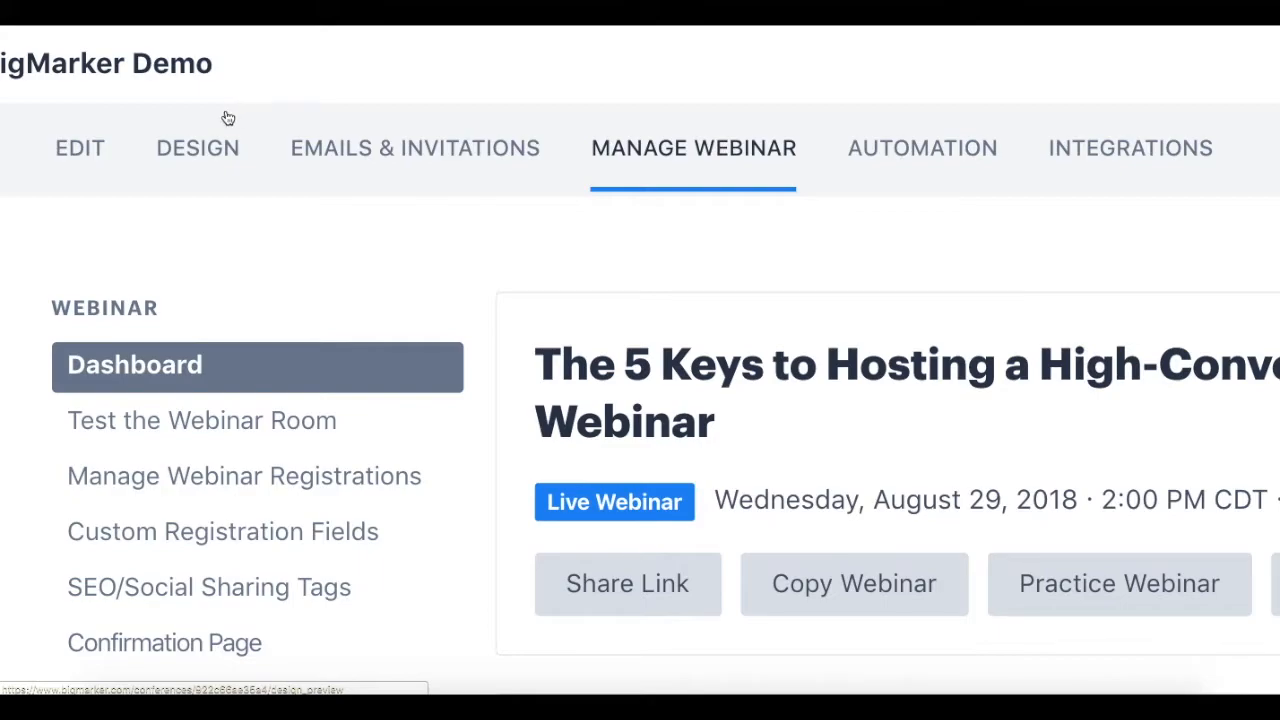
click(72, 148)
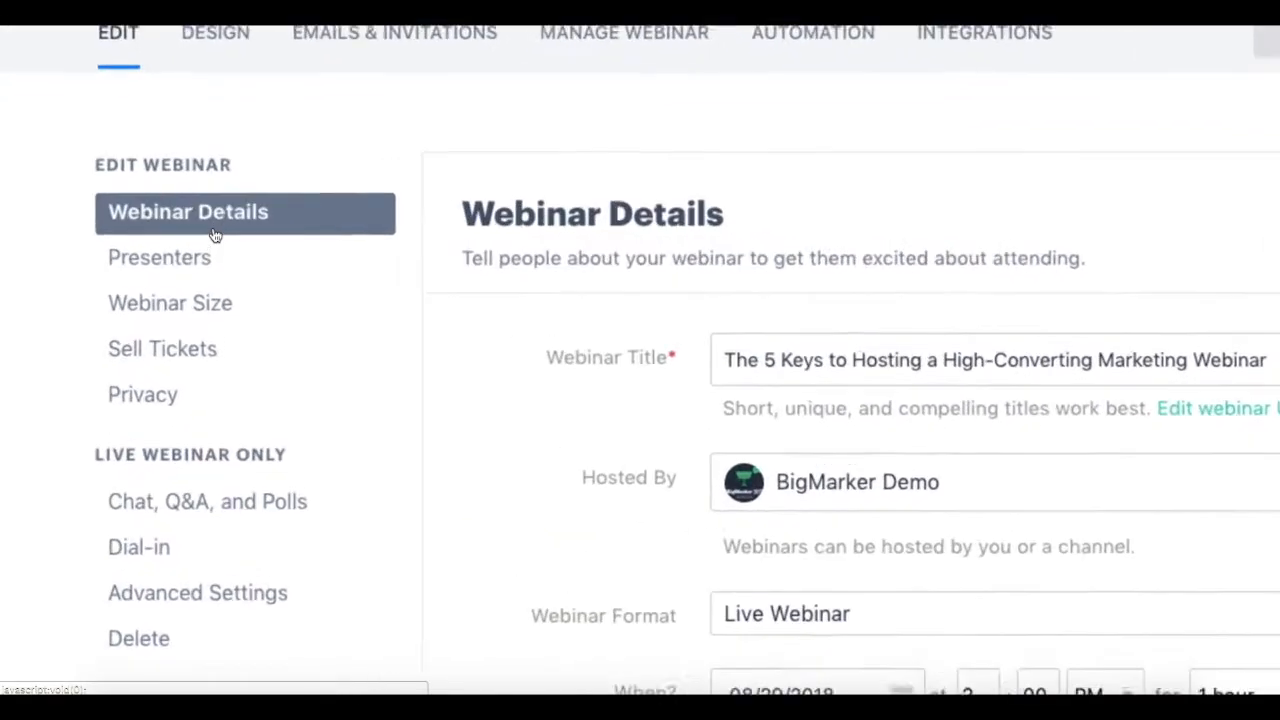
scroll(215, 235, left, 1)
scroll(215, 235, down, 1)
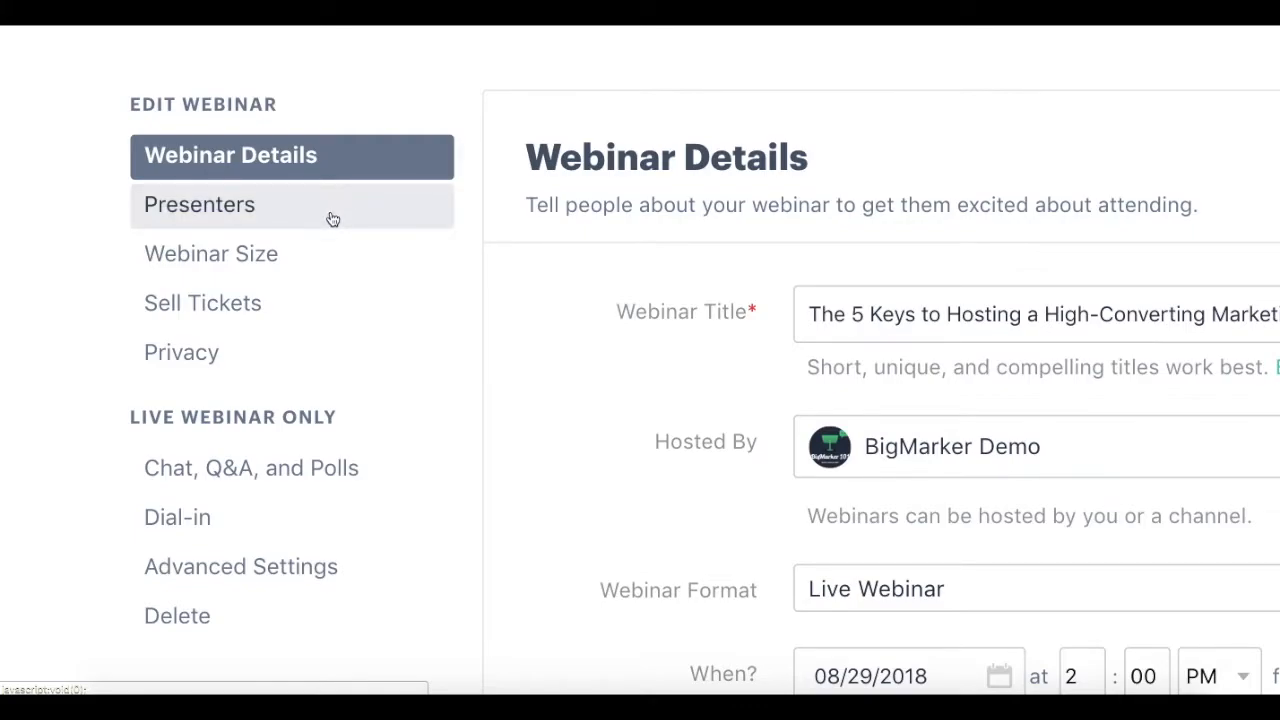
scroll(223, 207, down, 2)
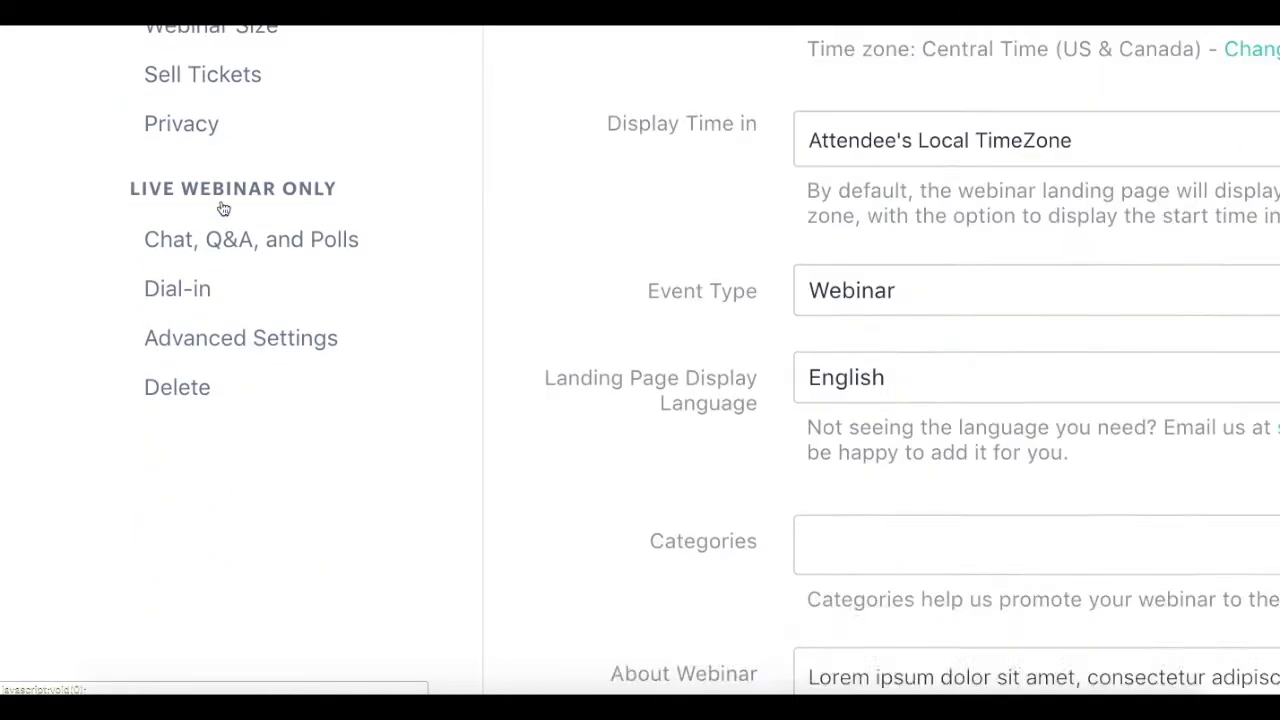
scroll(223, 208, down, 1)
scroll(223, 208, down, 2)
scroll(223, 208, up, 1)
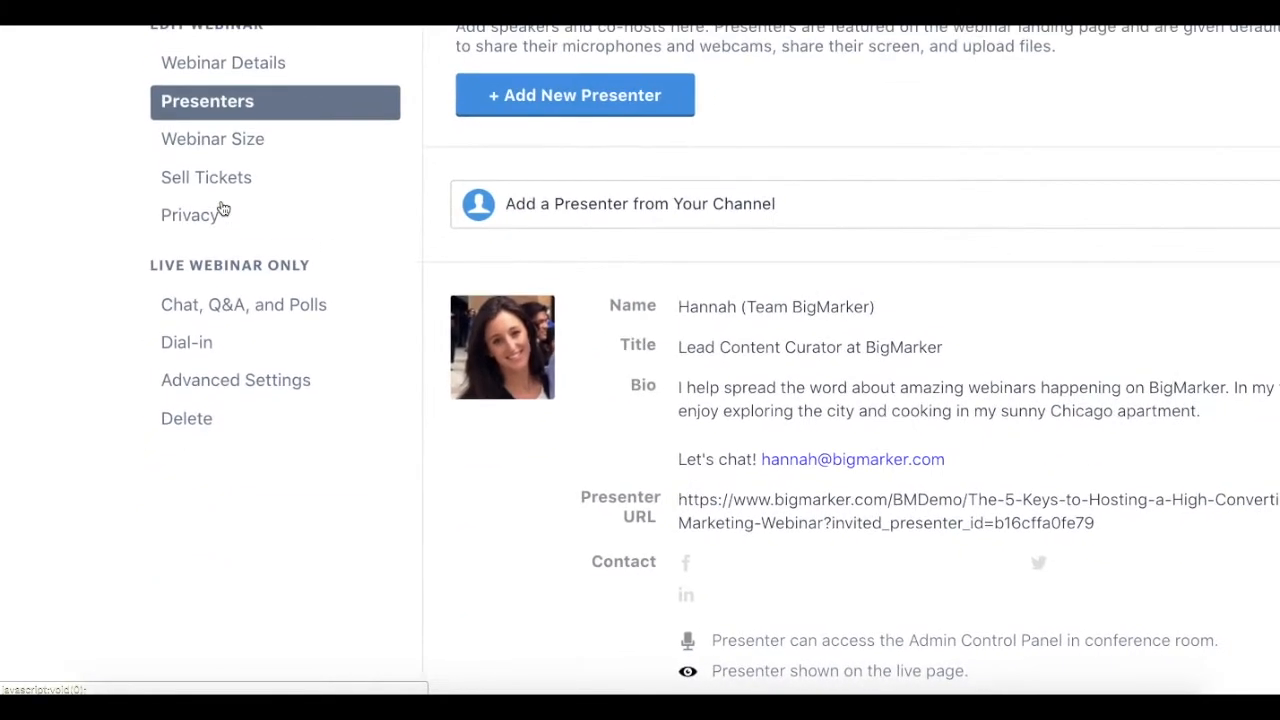
scroll(223, 208, up, 3)
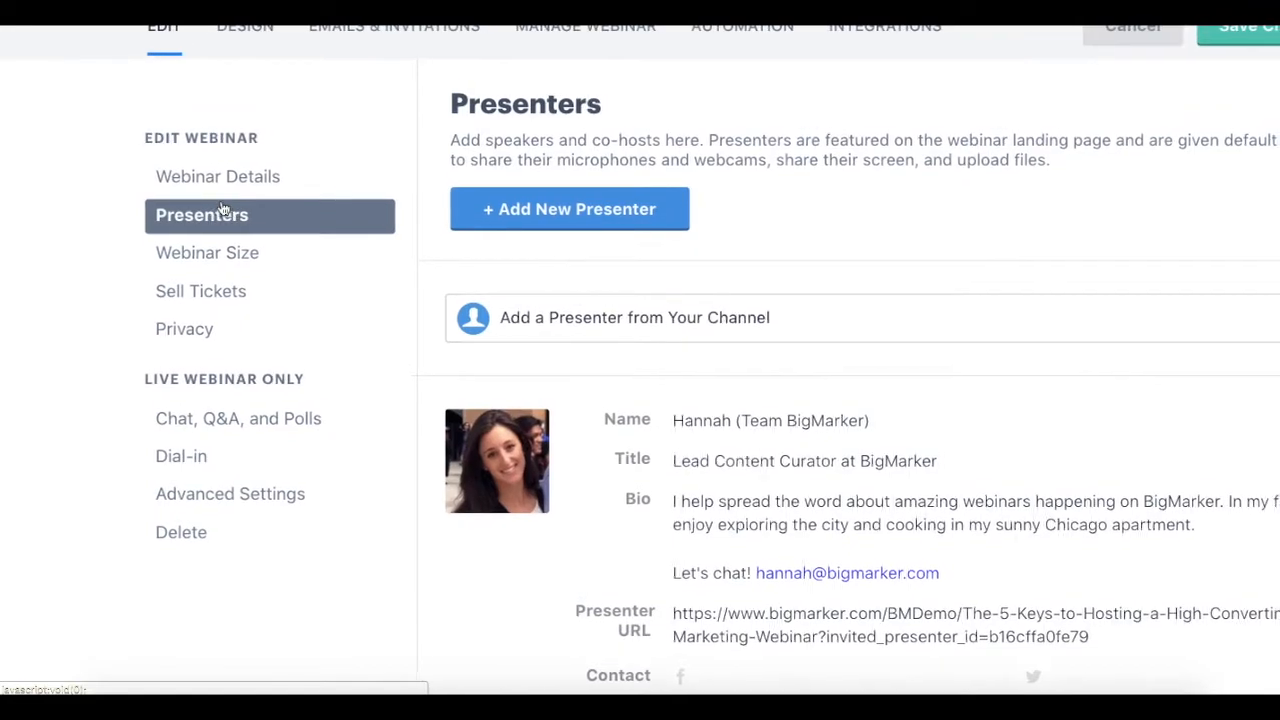
scroll(223, 208, right, 2)
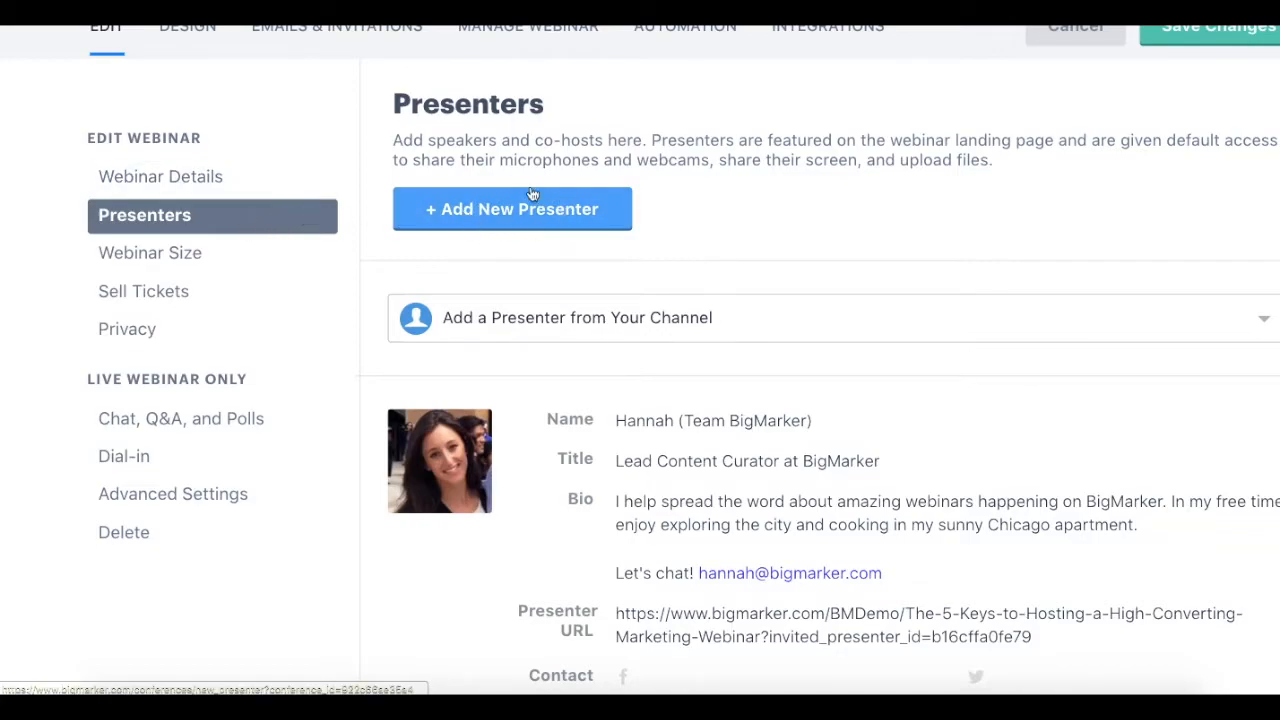
Start a new presenter entry, review its profile, contact and permission fields, and submit the form without entering details.
click(553, 215)
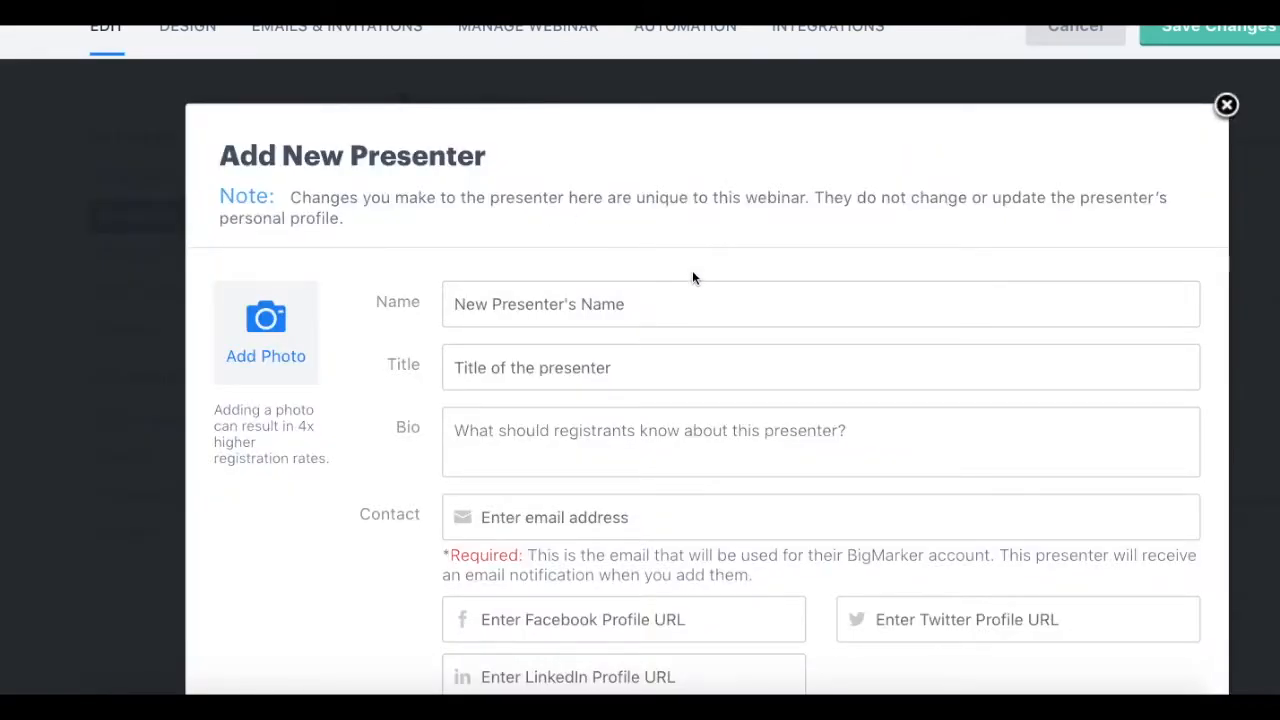
scroll(692, 277, down, 2)
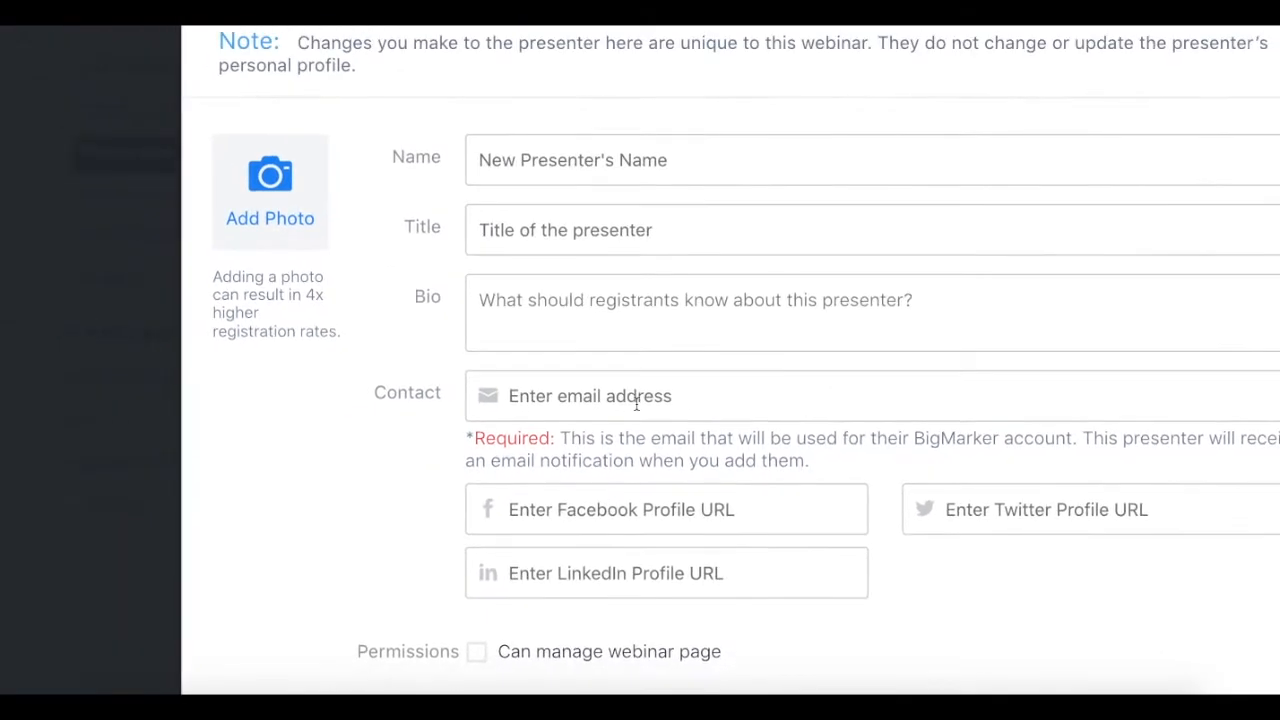
scroll(636, 404, down, 5)
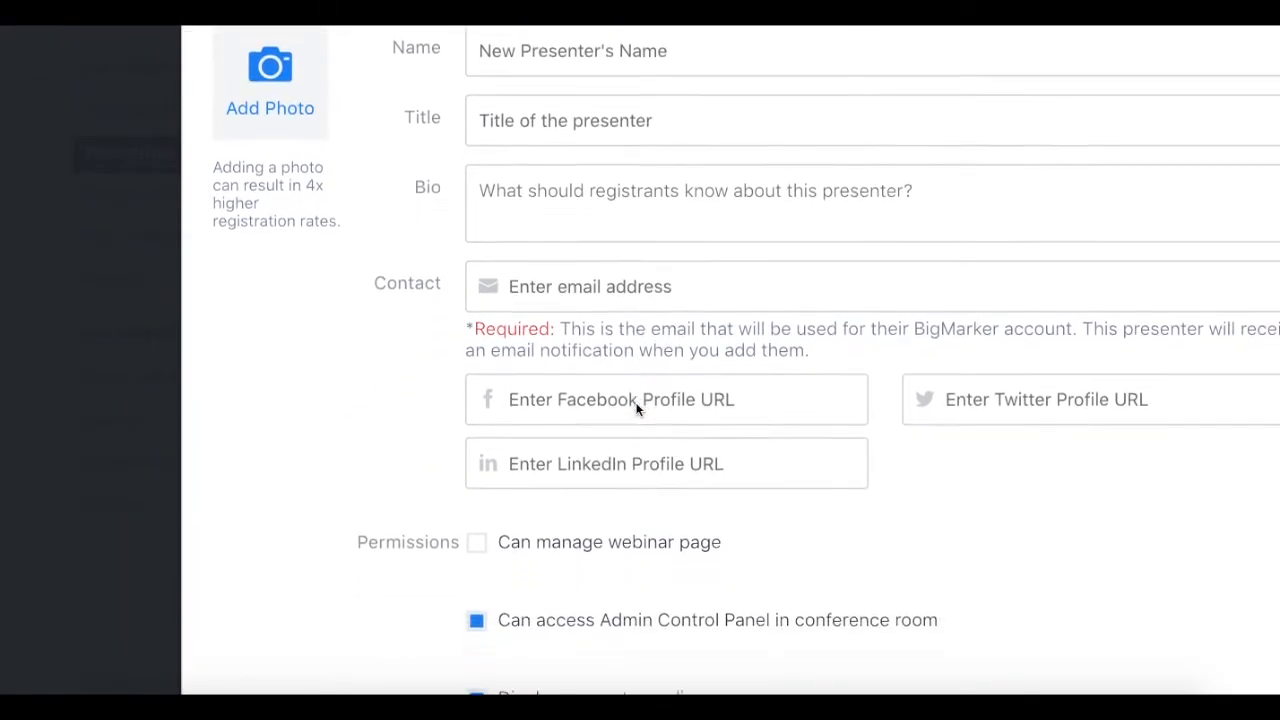
scroll(636, 409, down, 1)
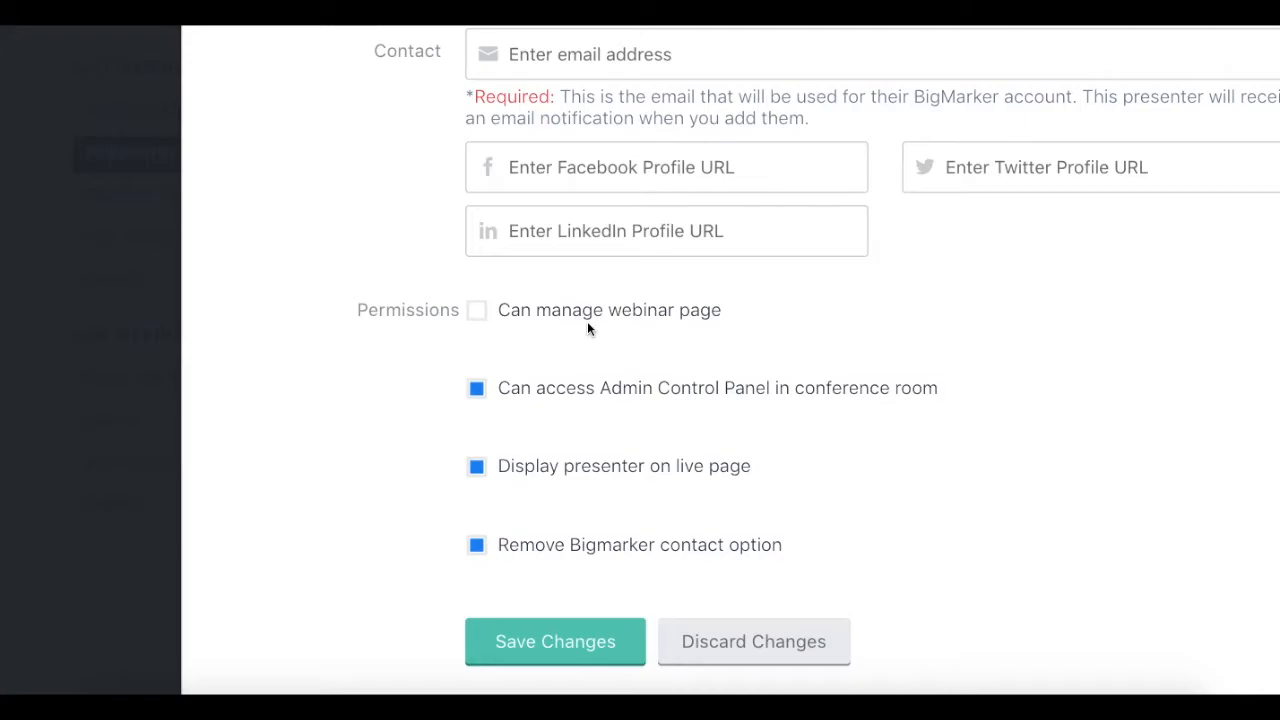
scroll(587, 321, down, 1)
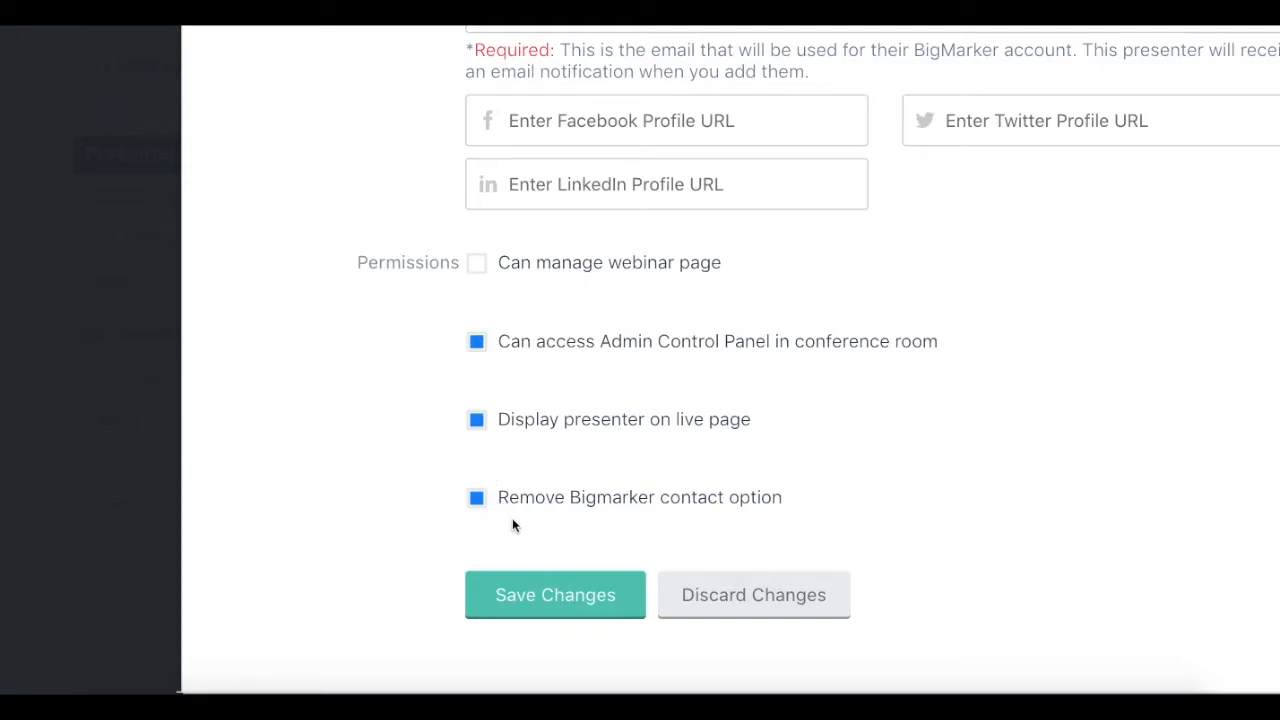
click(557, 605)
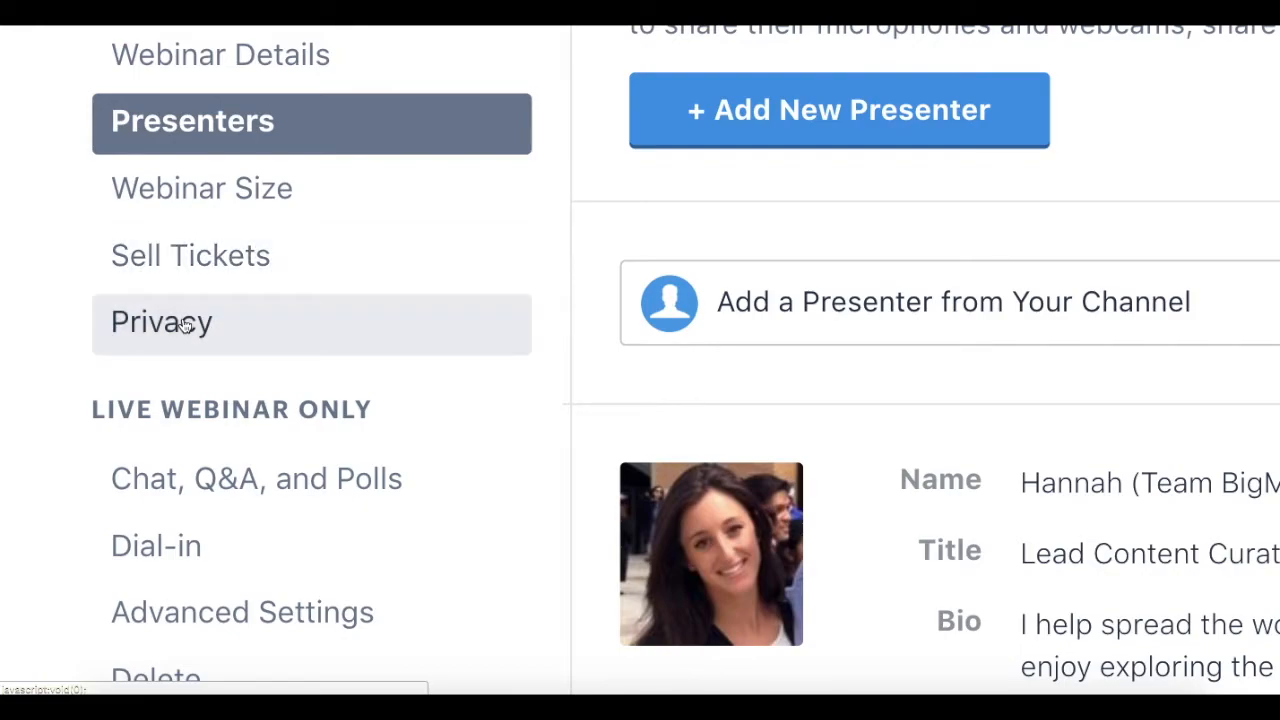
Set the webinar's Sell Tickets option to Paid Tickets.
click(198, 252)
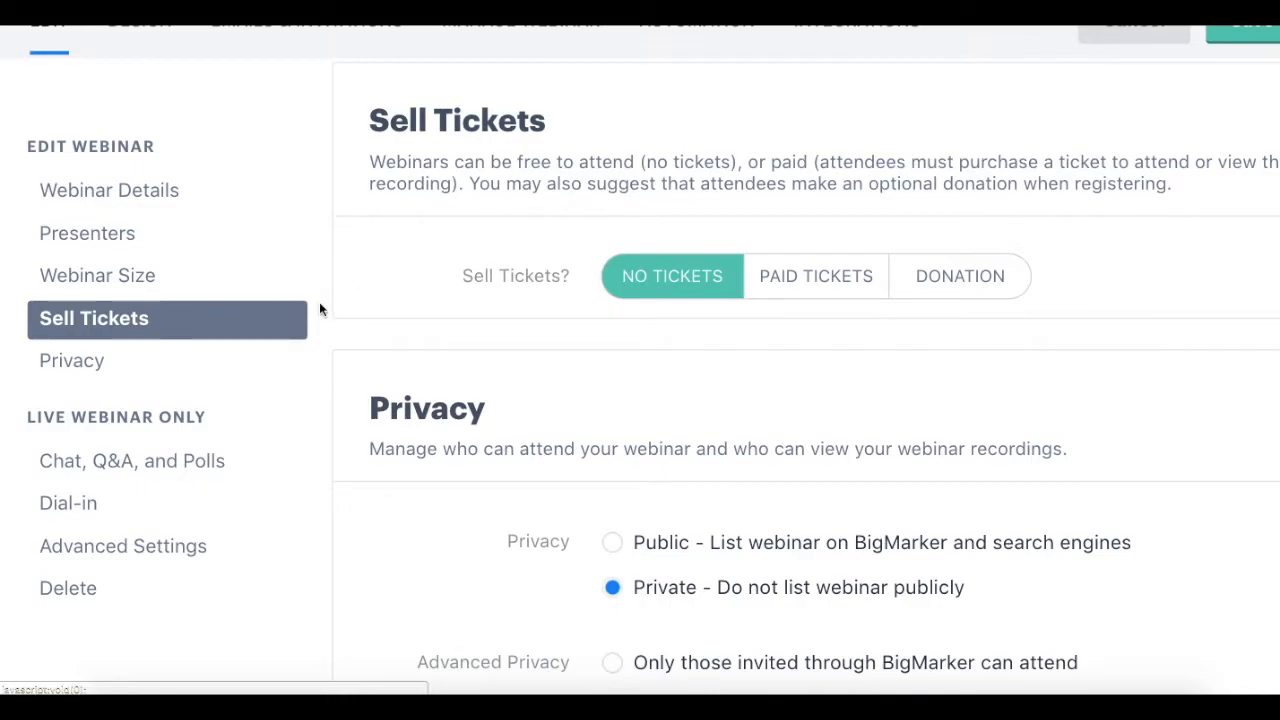
click(827, 272)
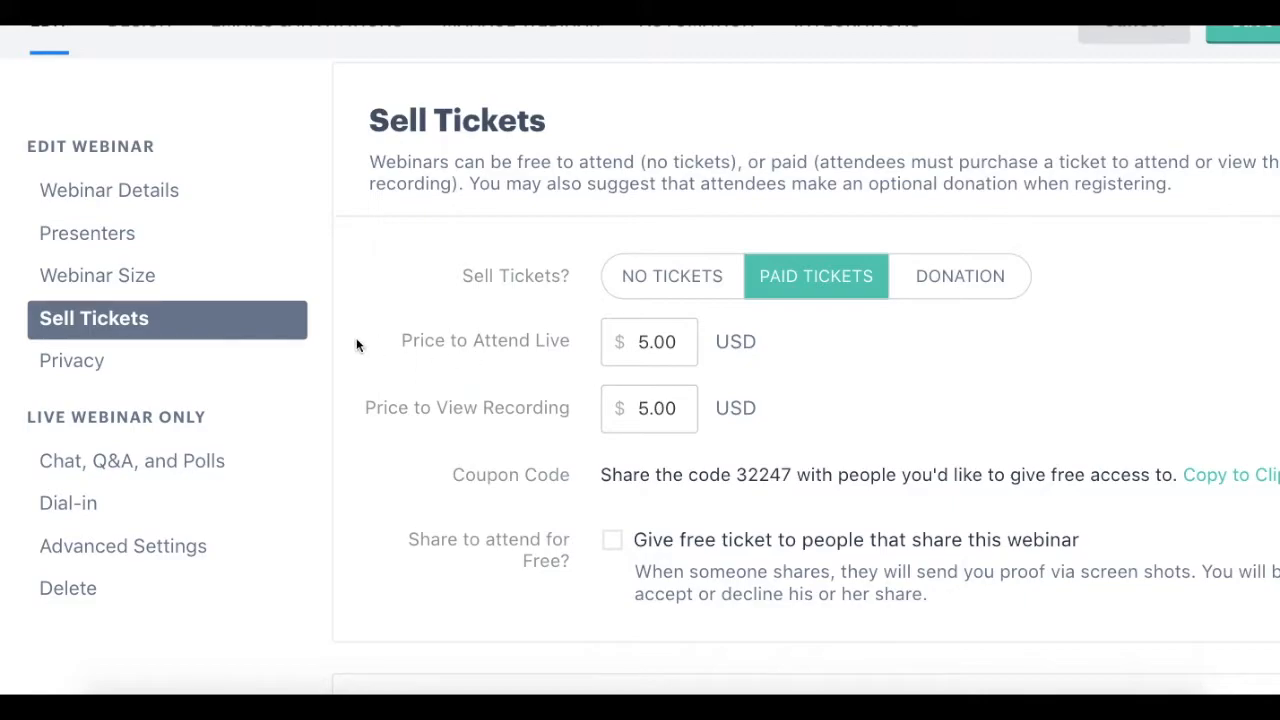
Compare the webinar's privacy options by switching the listing to Public and back to Private.
click(101, 364)
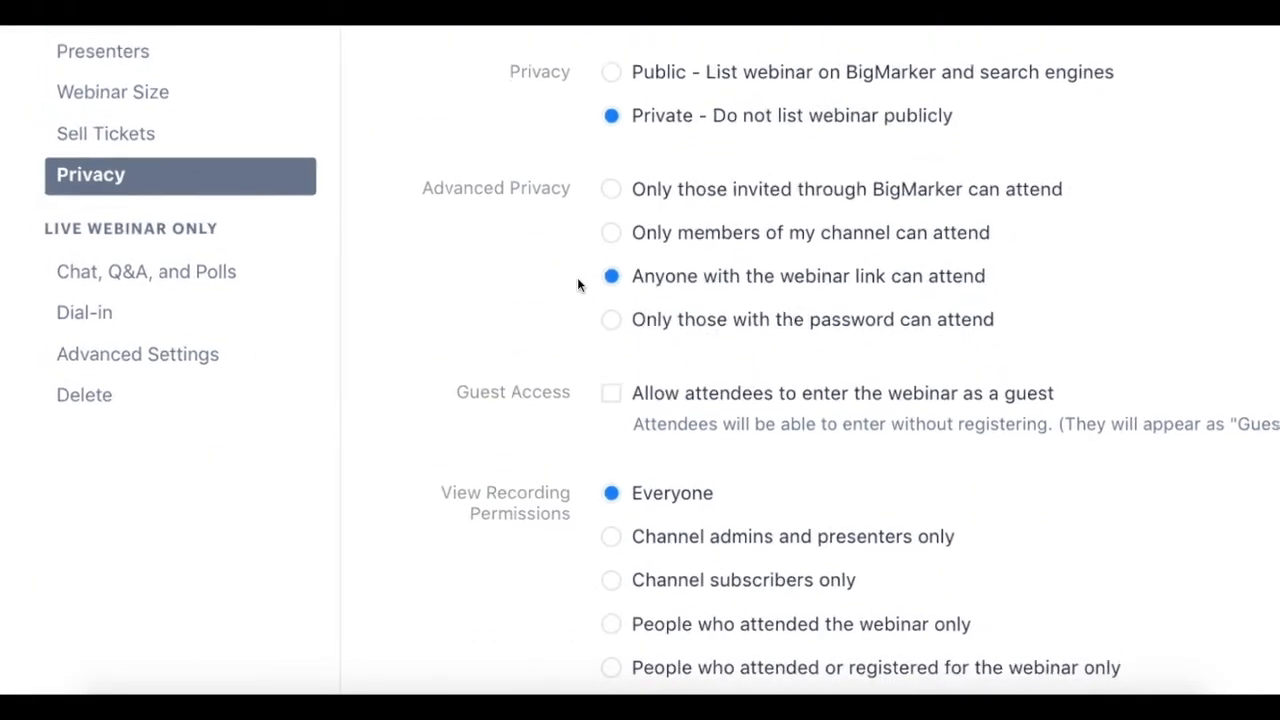
scroll(577, 277, up, 1)
scroll(577, 277, up, 2)
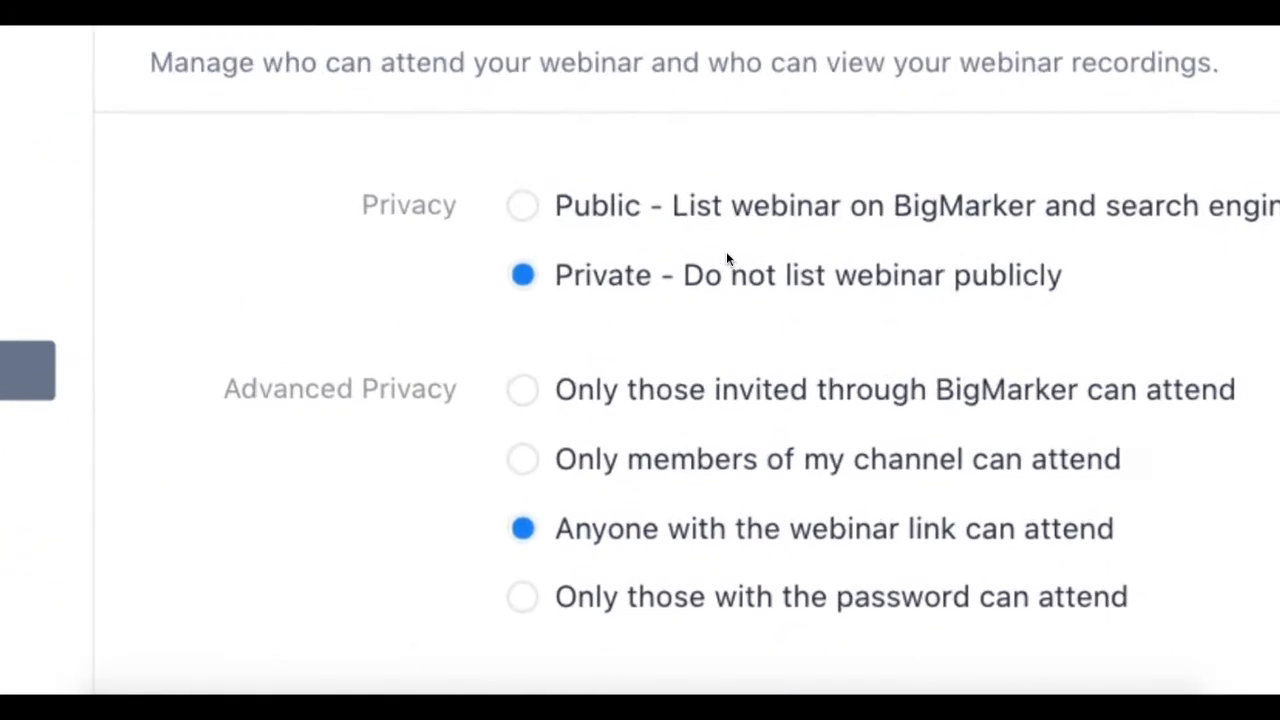
click(518, 205)
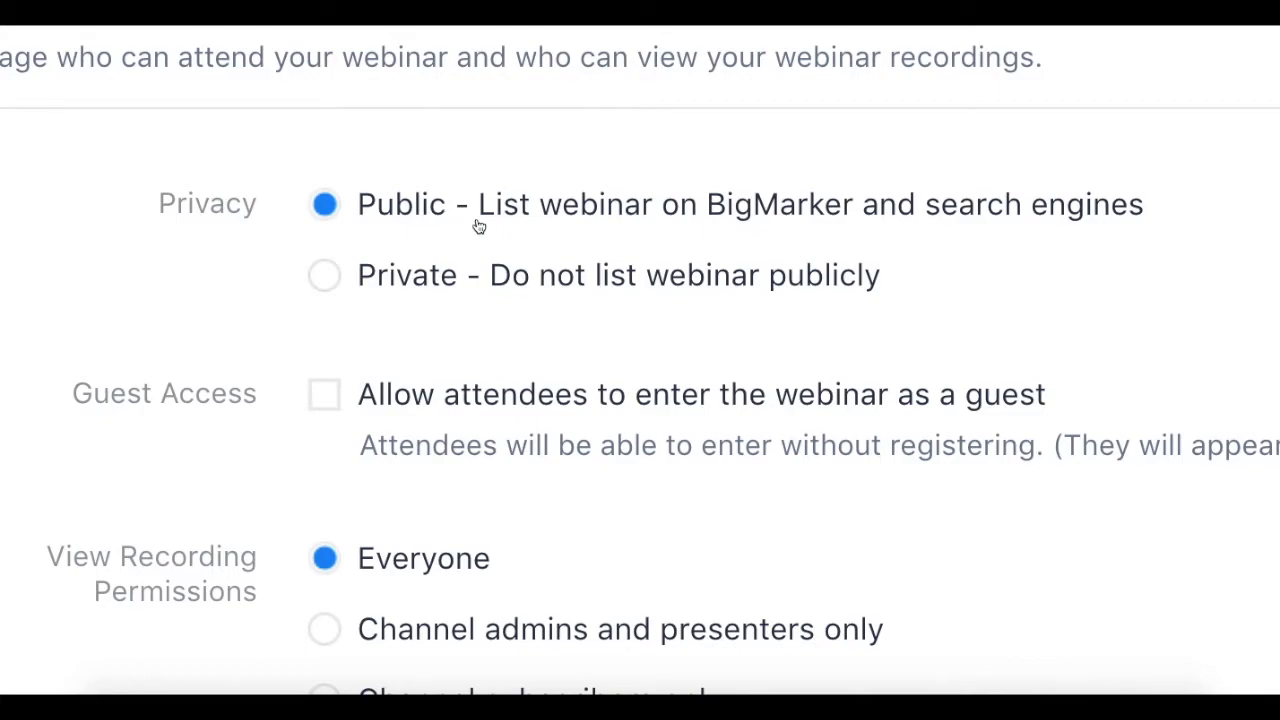
click(327, 278)
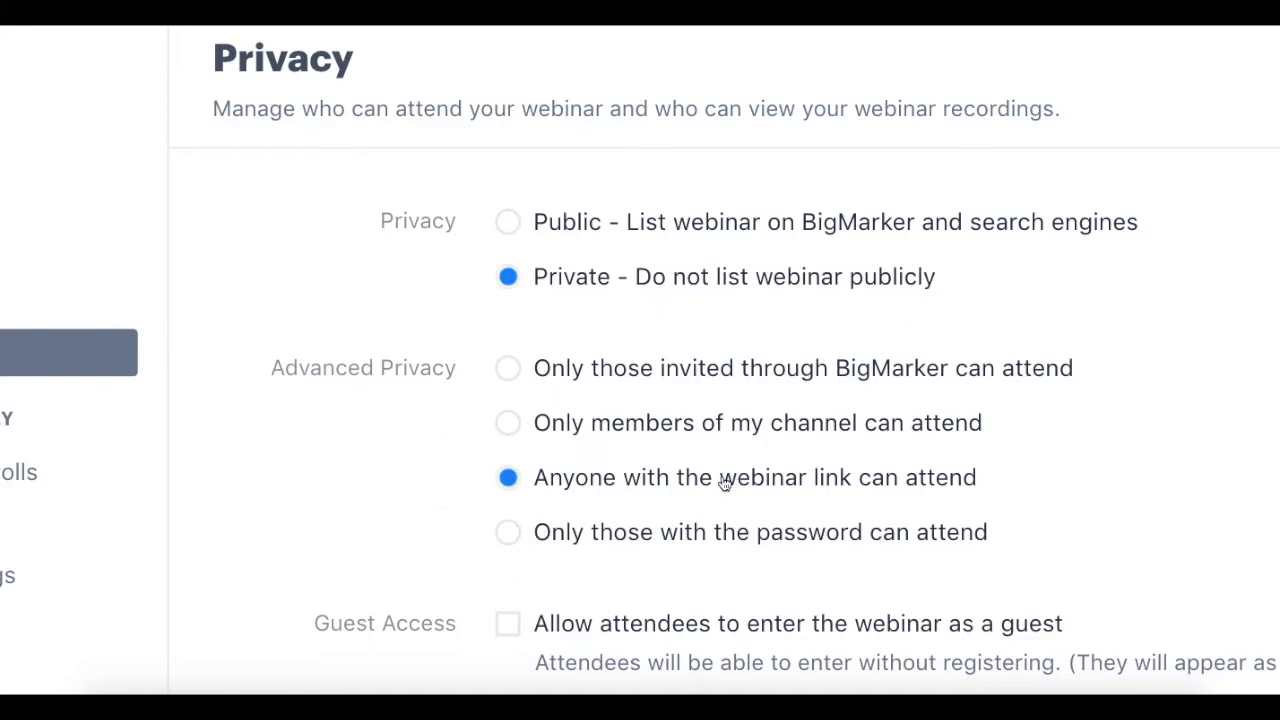
Review the remaining privacy, guest access and recording permission options, and turn off the registration requirement for viewing the recording.
scroll(725, 484, down, 5)
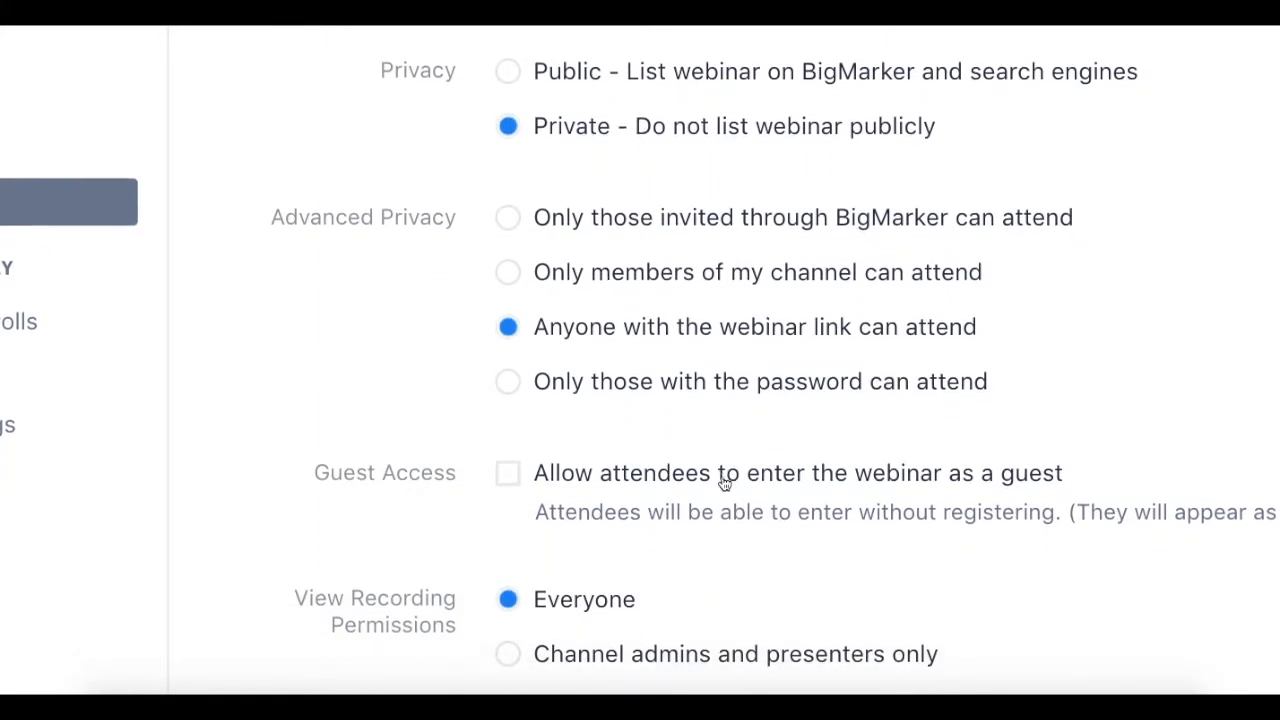
scroll(725, 484, down, 4)
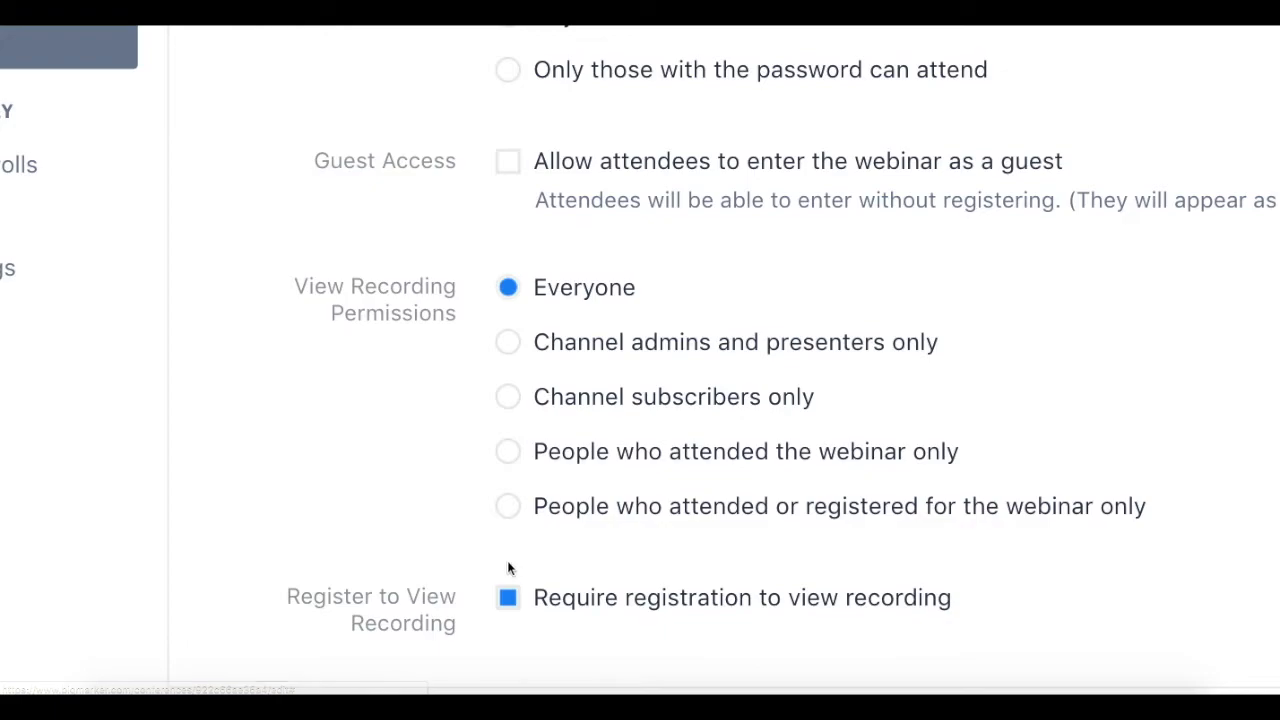
scroll(507, 562, down, 1)
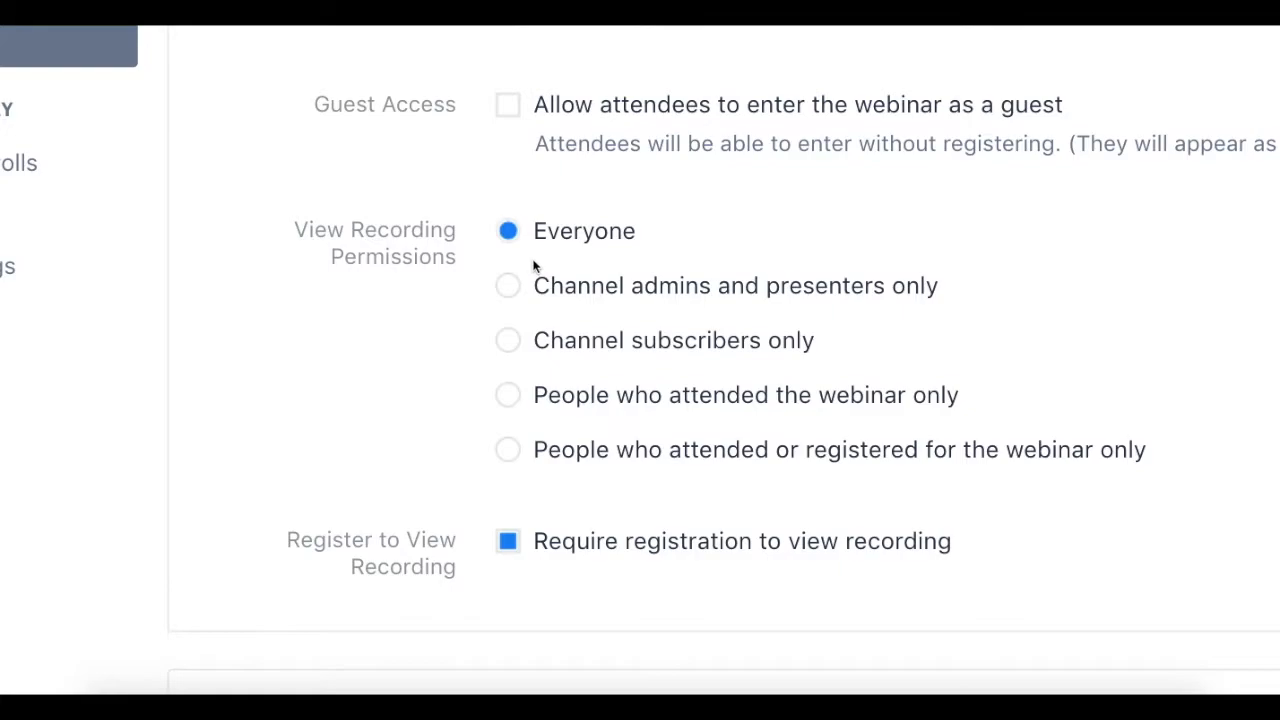
click(508, 542)
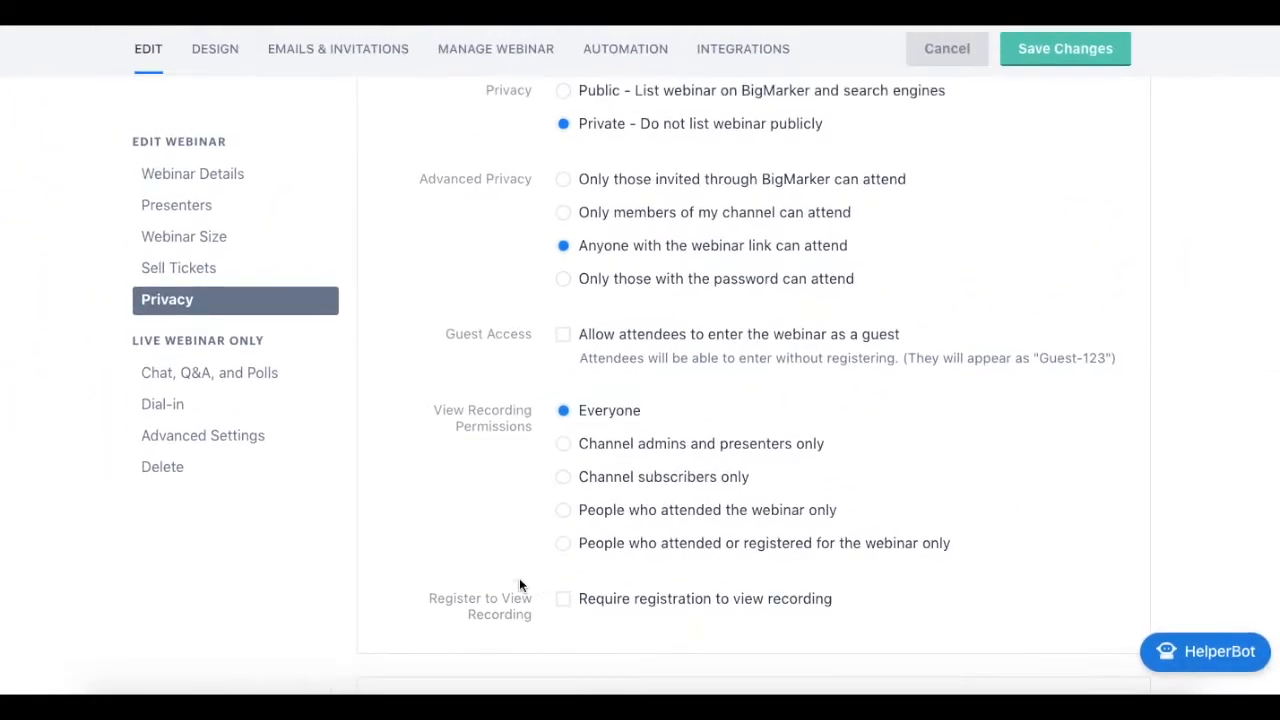
Go to the webinar's Design section and examine its landing page template, registration form, conference room branding and preview card settings.
scroll(519, 585, up, 1)
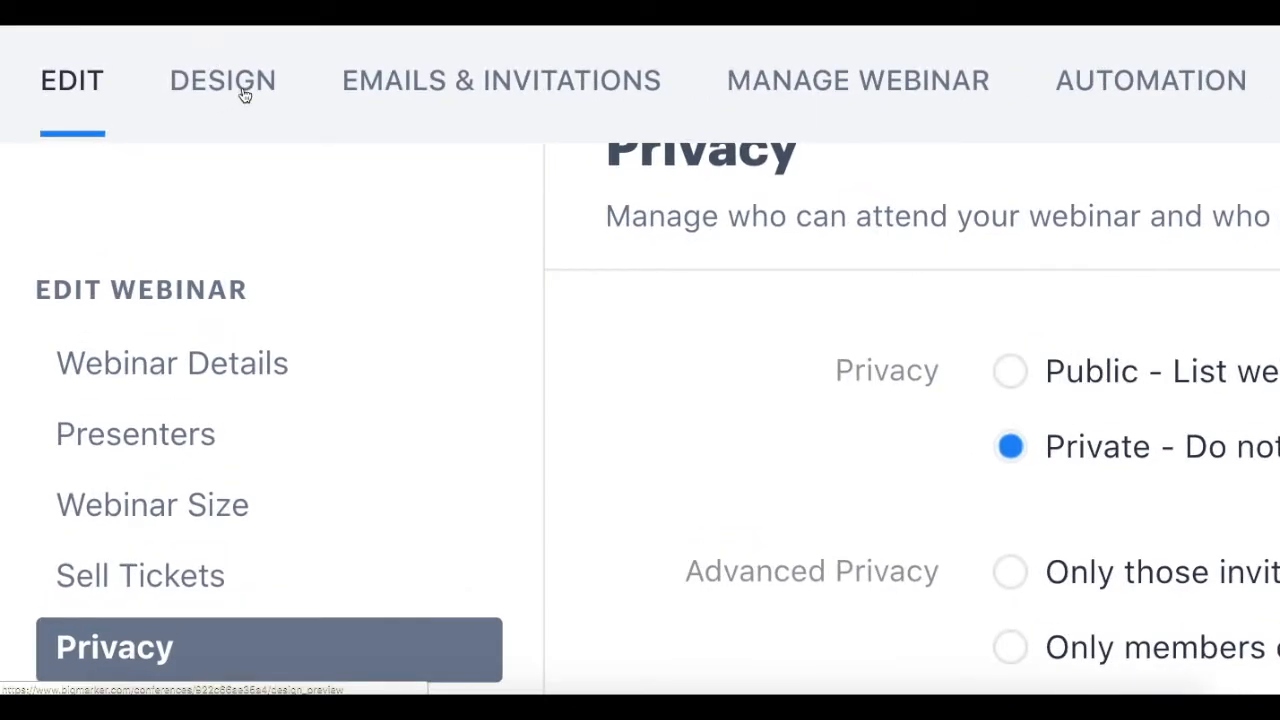
click(246, 88)
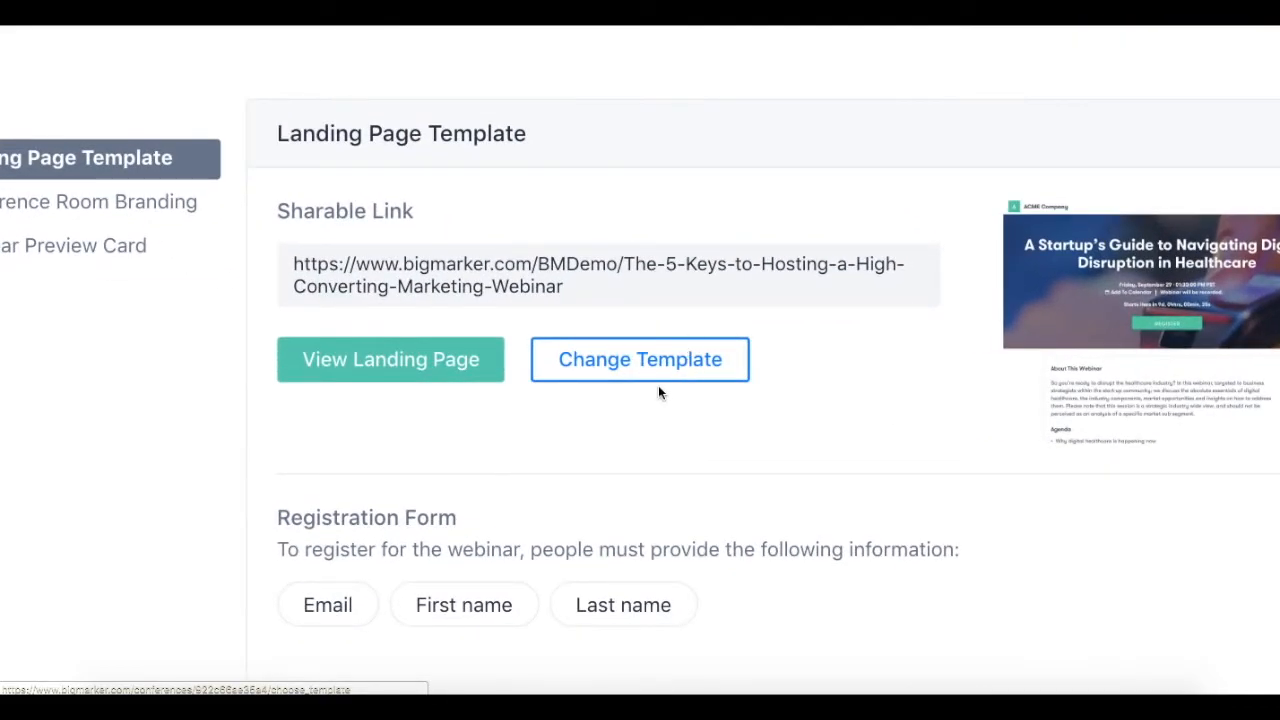
scroll(640, 385, down, 4)
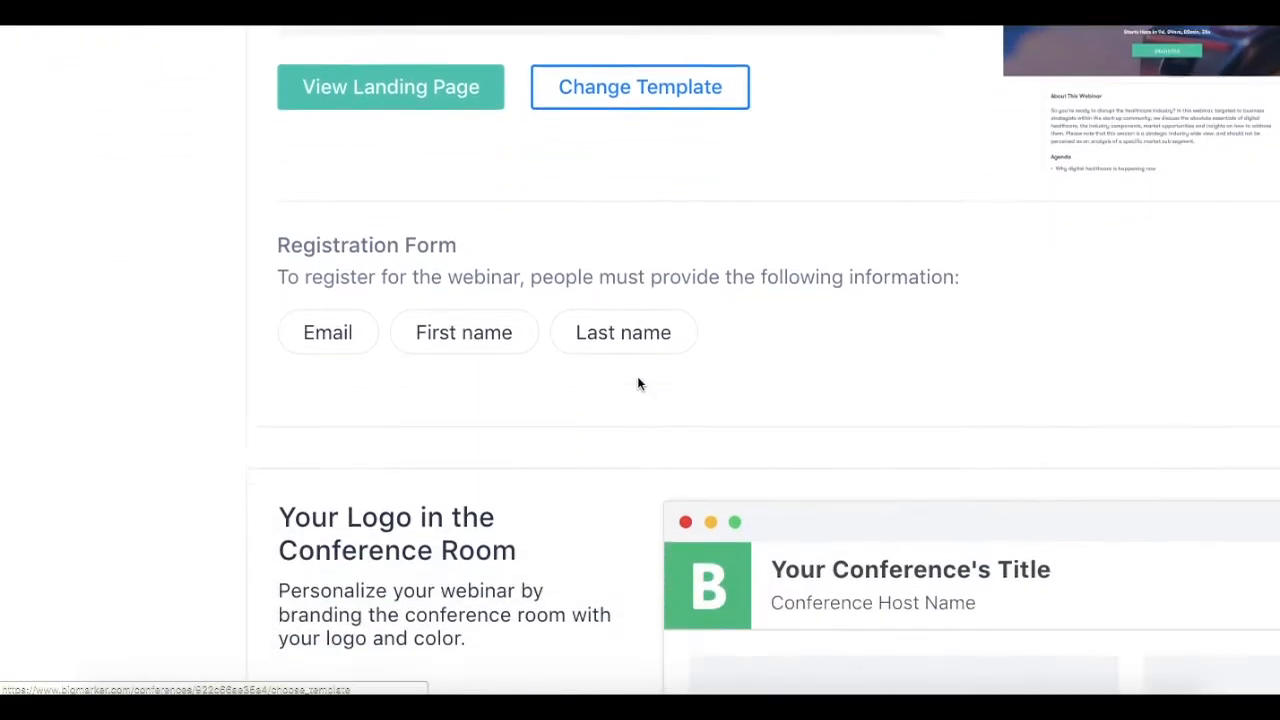
scroll(637, 384, down, 3)
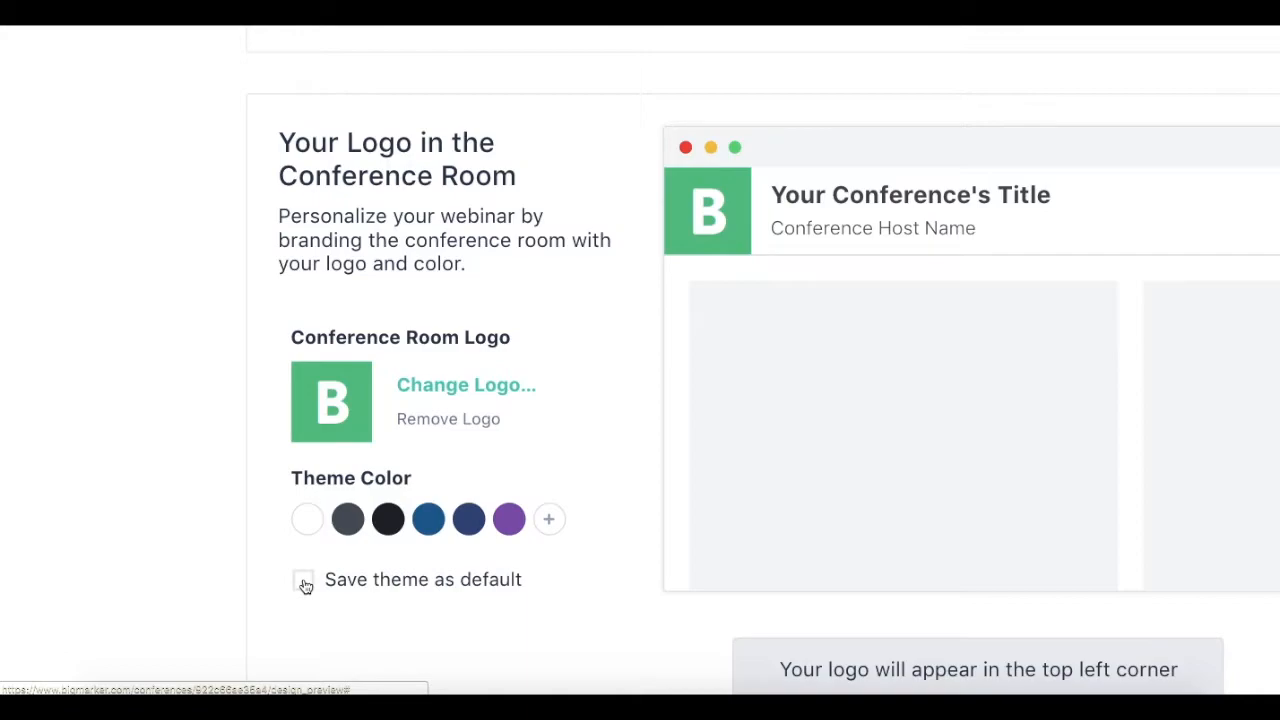
scroll(306, 587, down, 3)
scroll(306, 587, down, 2)
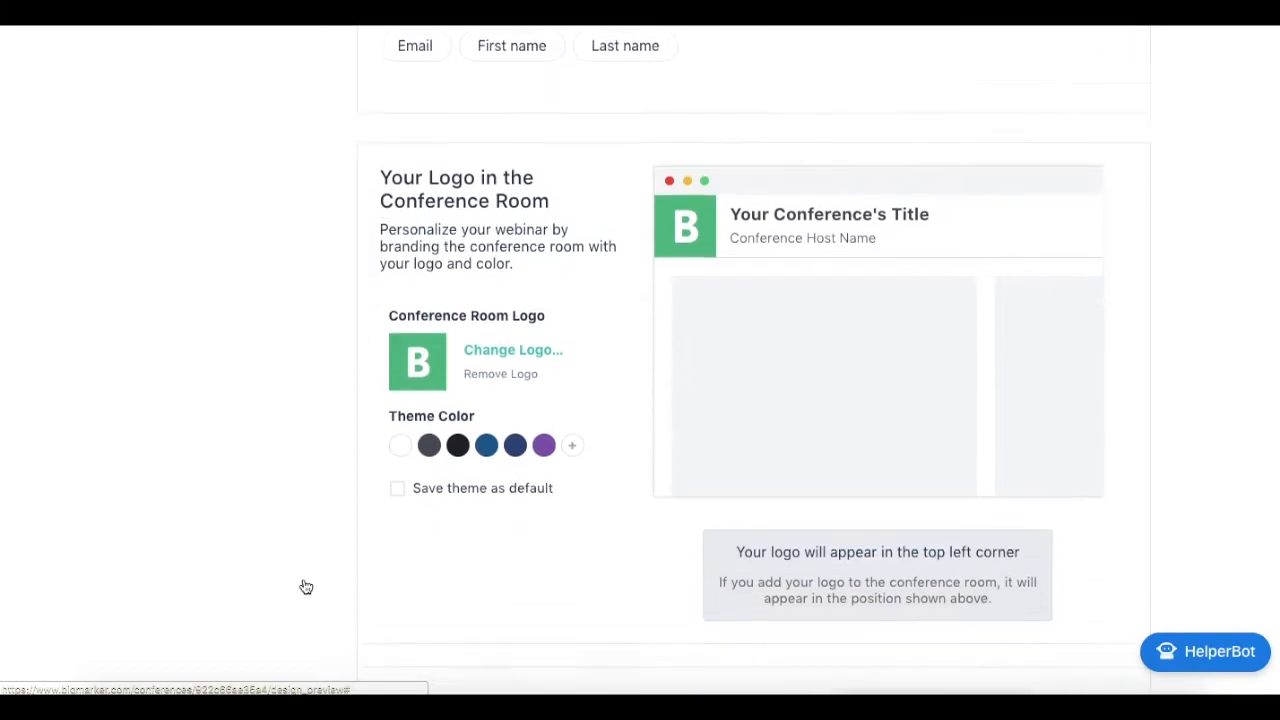
scroll(306, 587, down, 5)
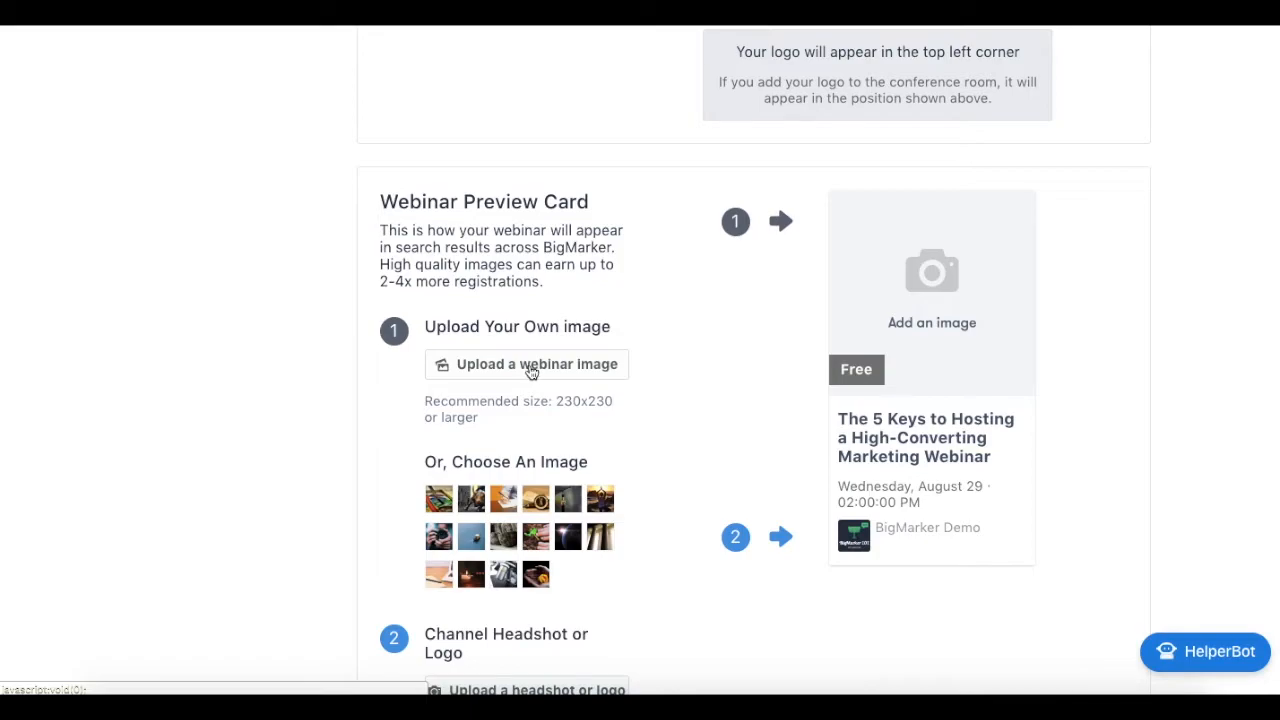
scroll(531, 373, up, 1)
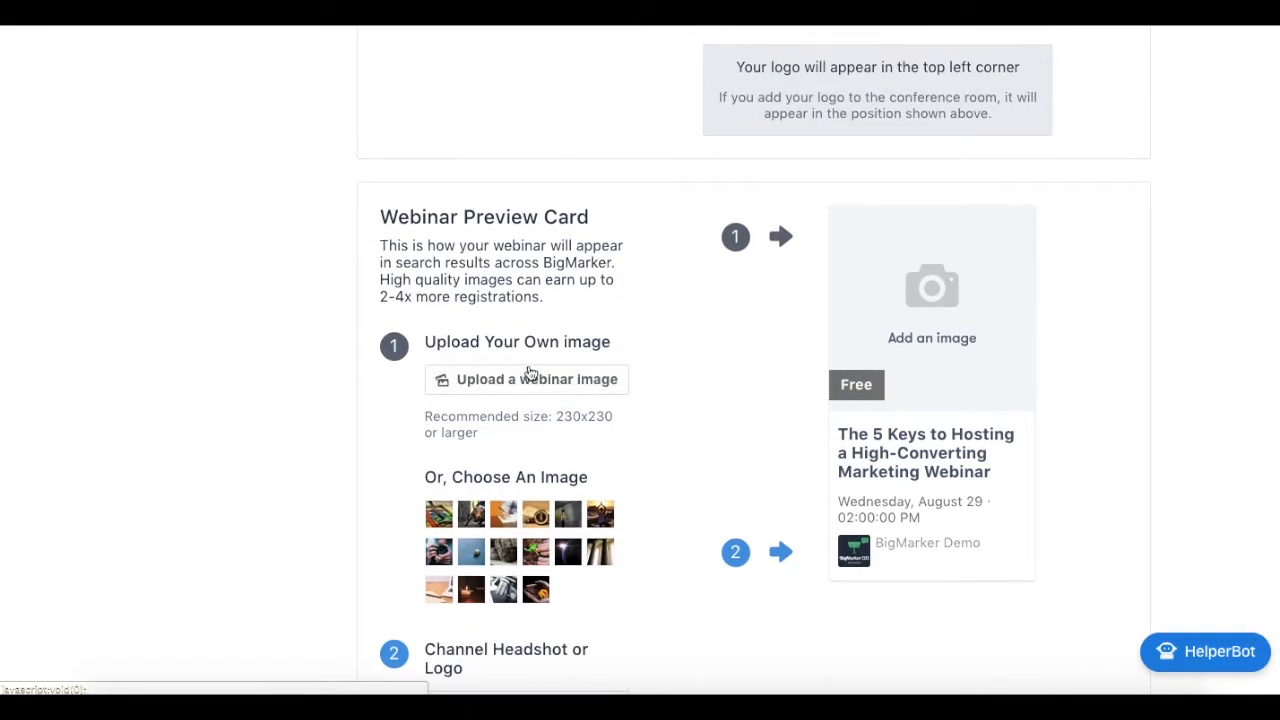
Go to Emails & Invitations and examine the email invitation options and the invitation, confirmation and registration reminder emails.
scroll(530, 372, up, 10)
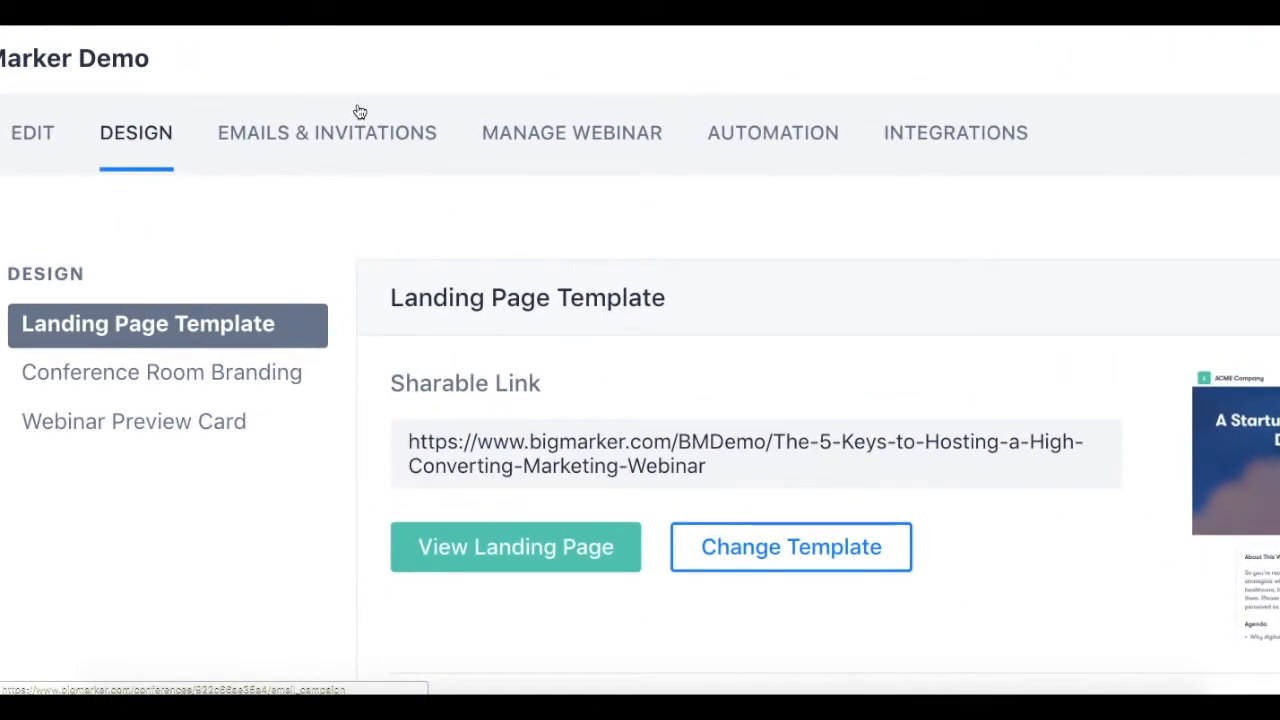
click(322, 145)
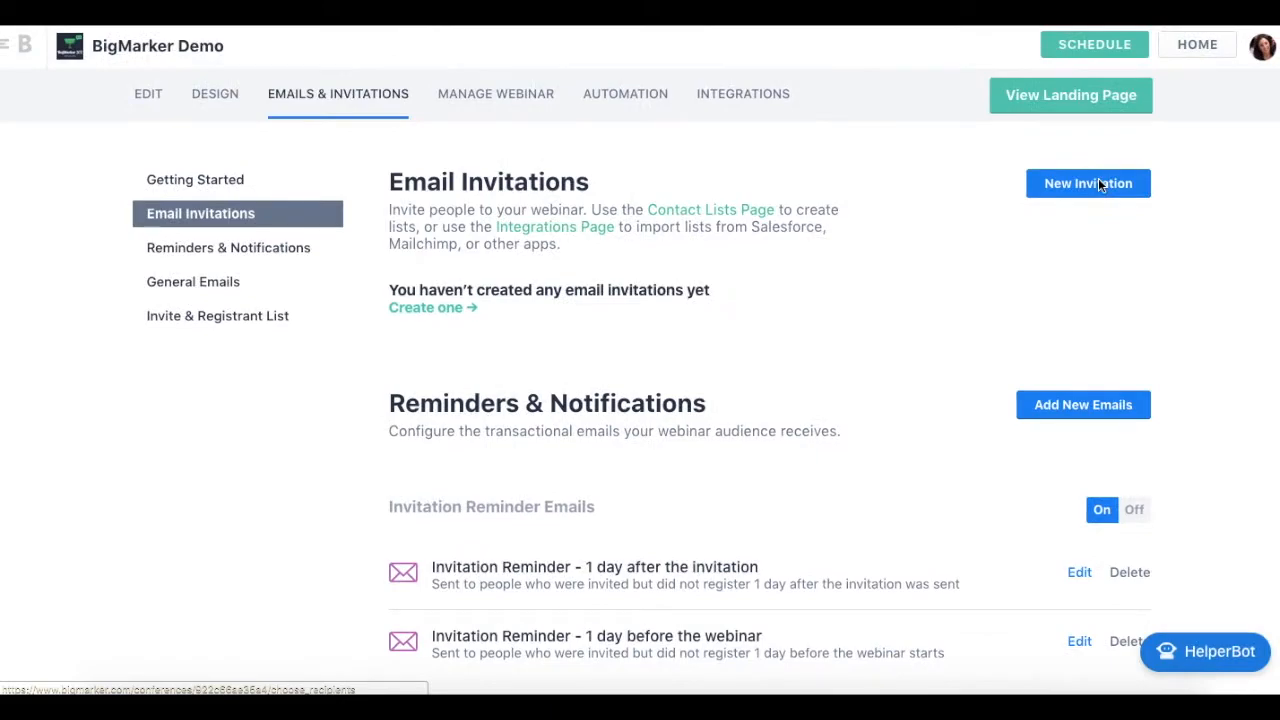
scroll(1098, 178, down, 1)
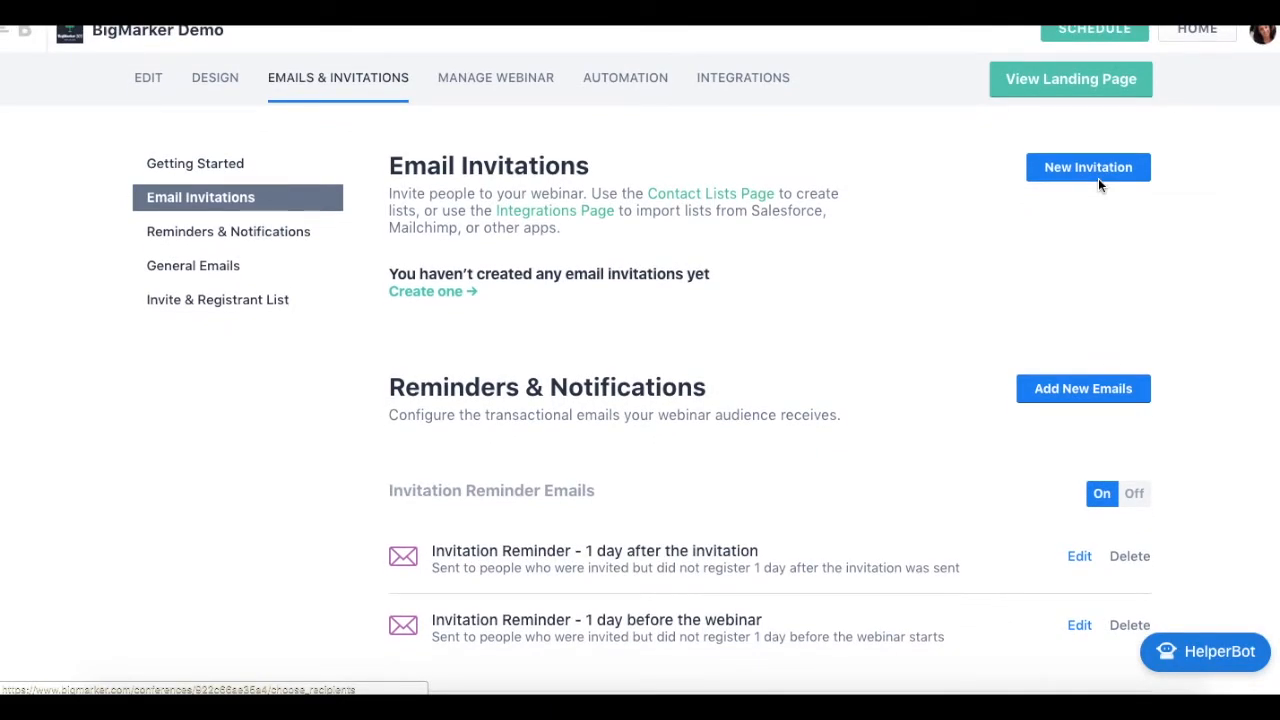
scroll(1098, 178, down, 3)
scroll(691, 270, down, 5)
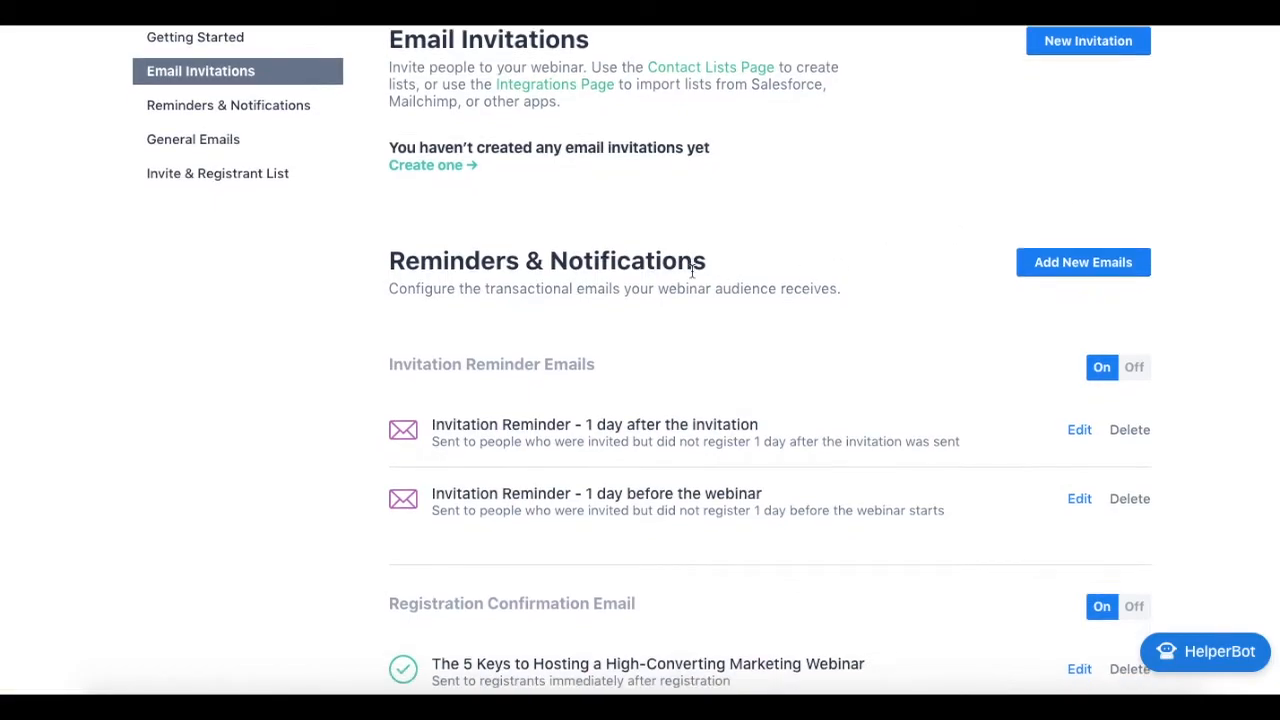
scroll(691, 270, down, 7)
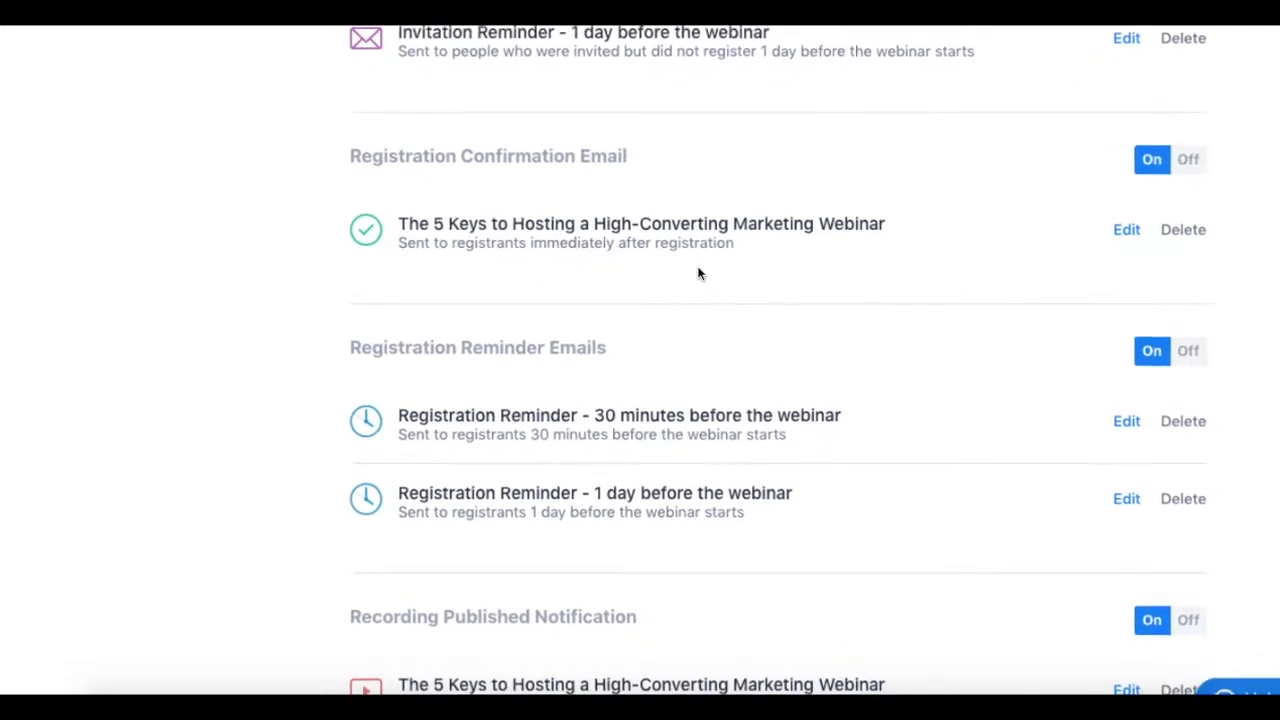
scroll(698, 273, down, 1)
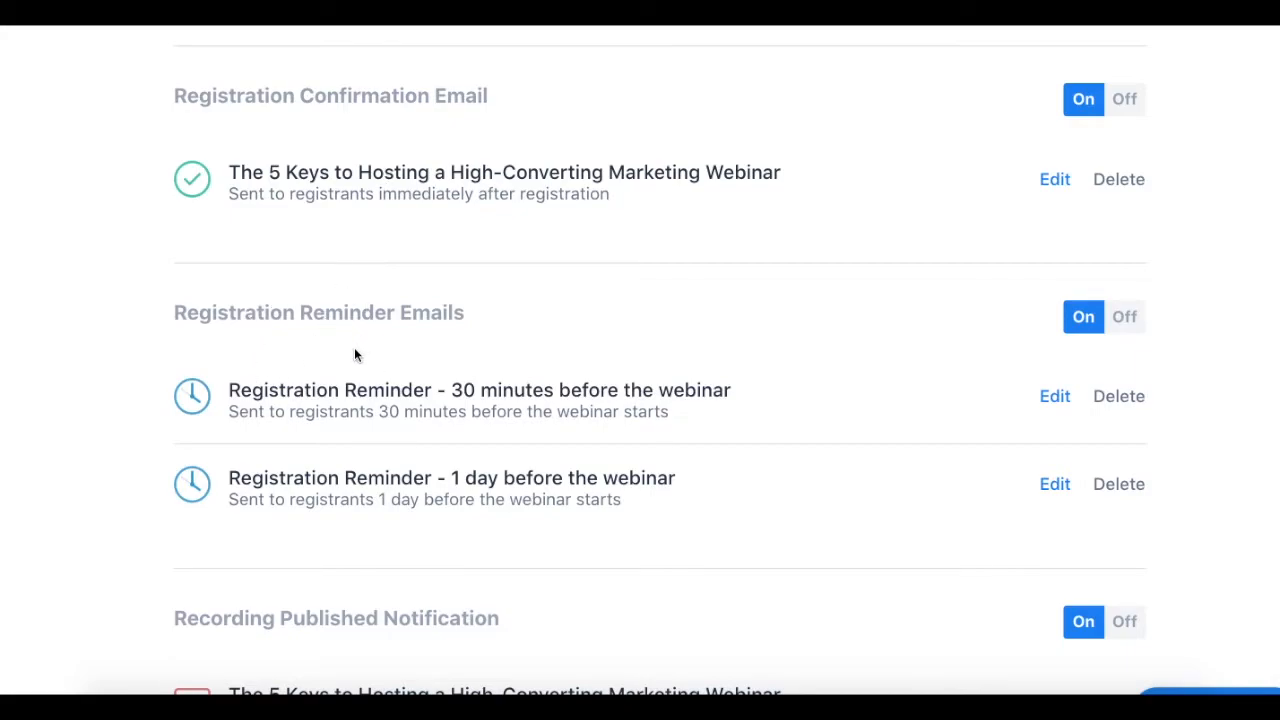
scroll(354, 355, down, 1)
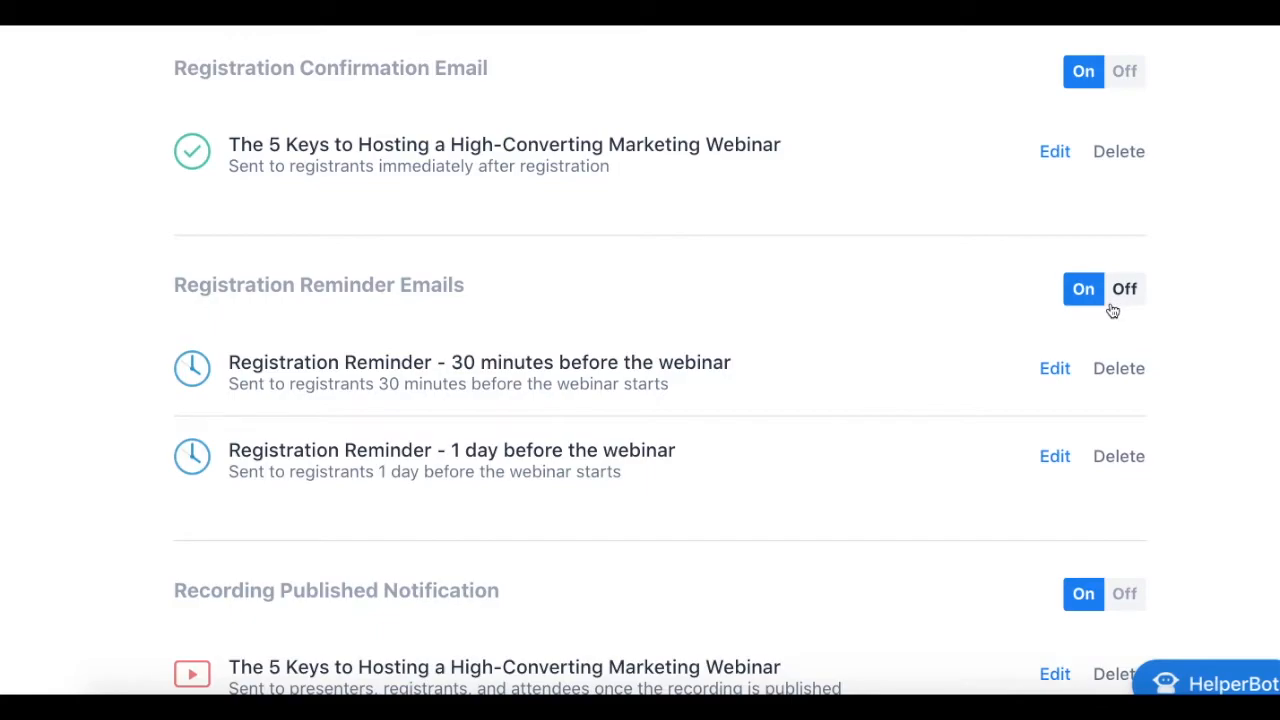
scroll(1112, 311, up, 8)
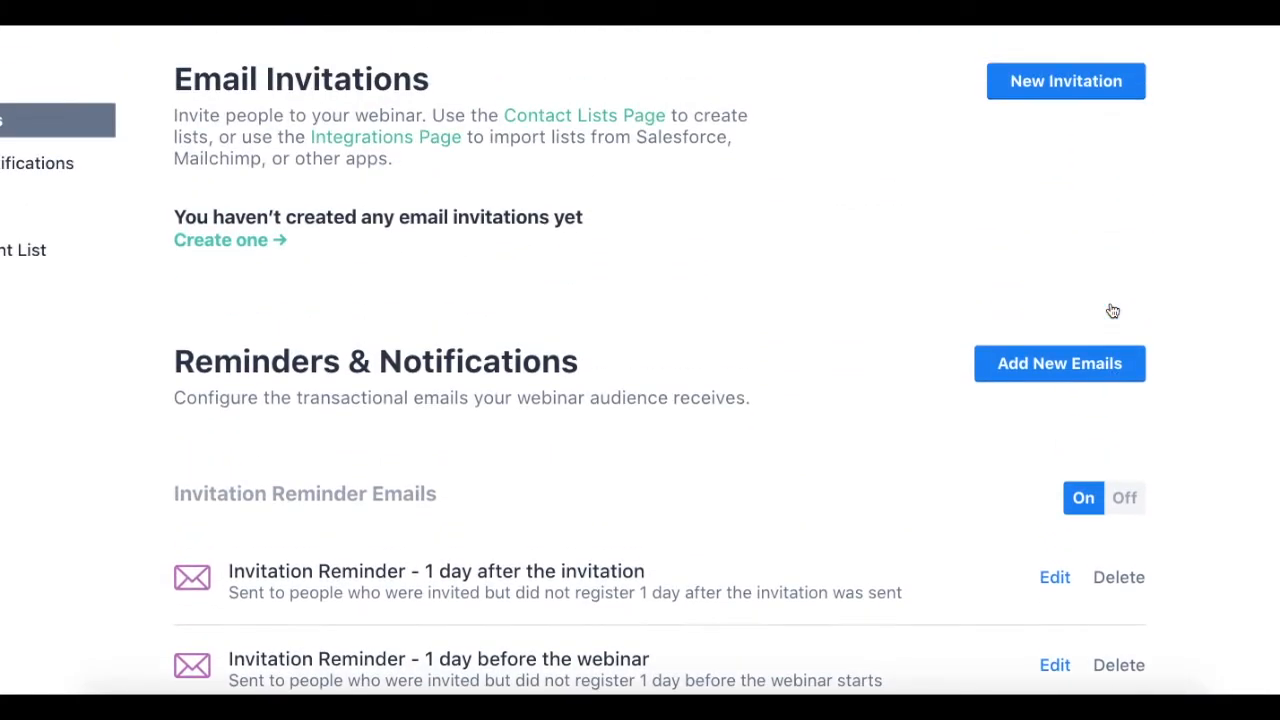
scroll(893, 450, down, 2)
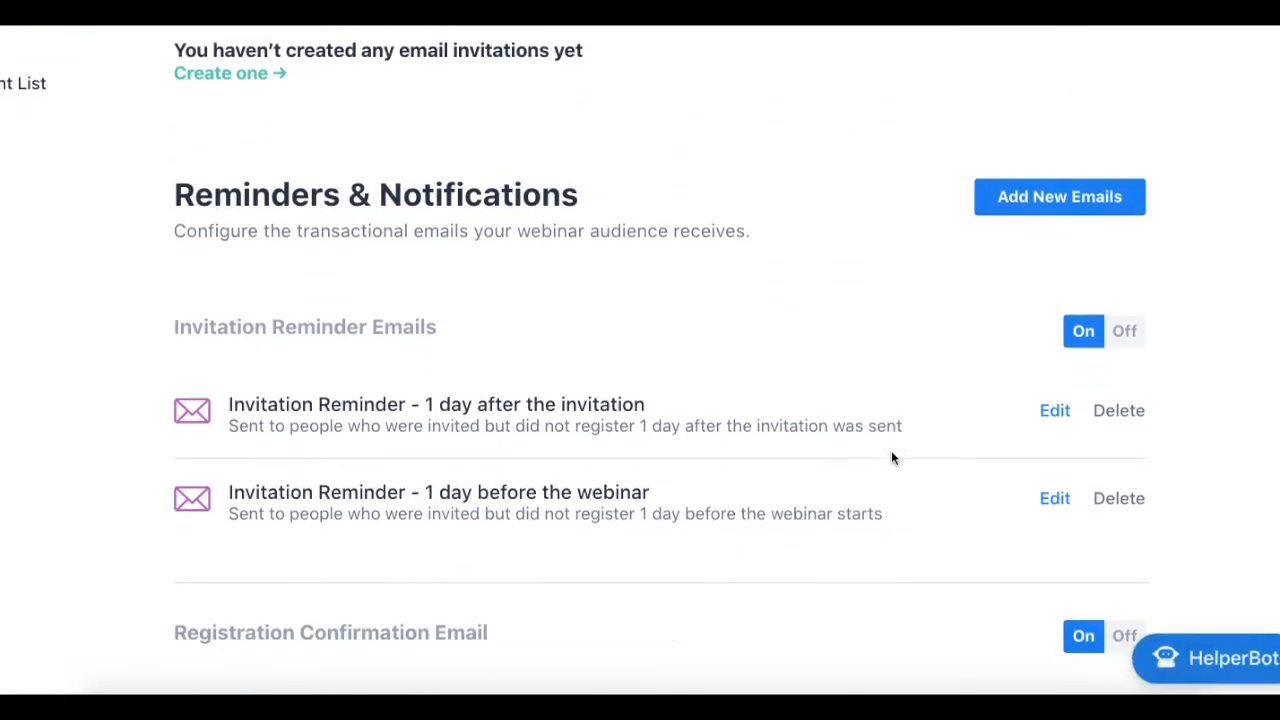
Examine the recording published notification, the webinar feedback survey and the General Emails section below the registration reminders.
scroll(893, 458, down, 5)
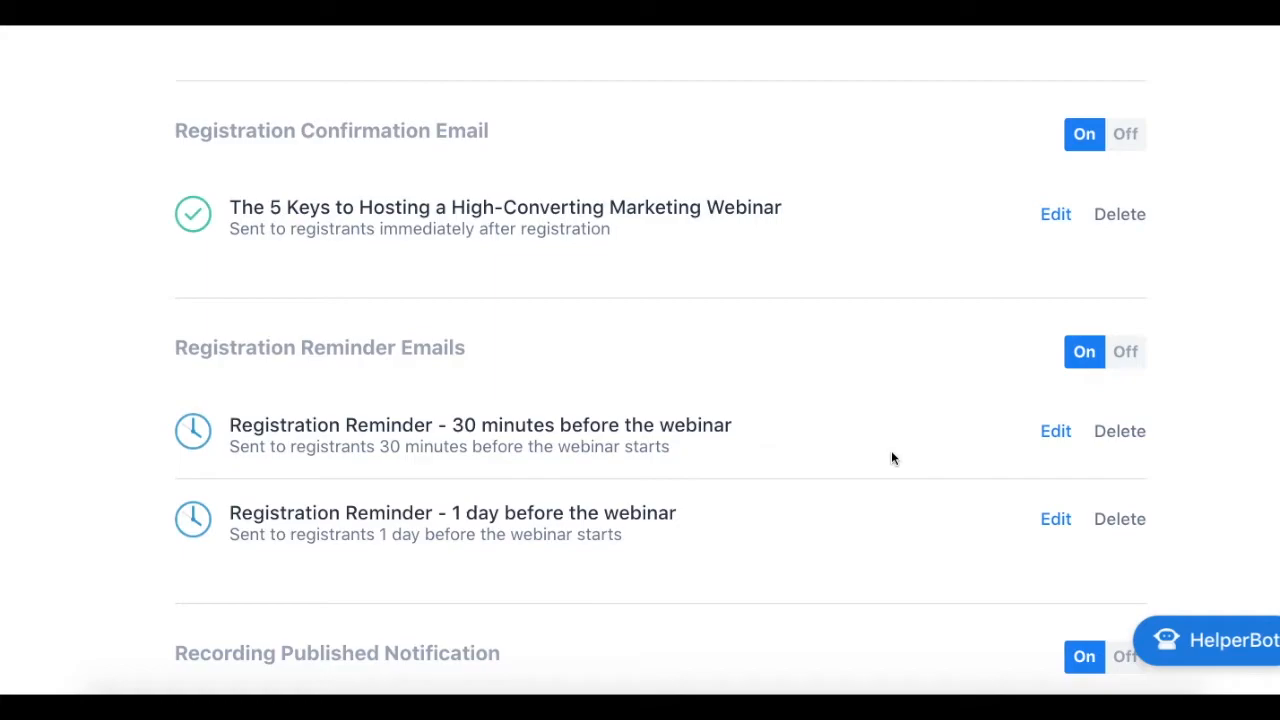
scroll(891, 459, down, 3)
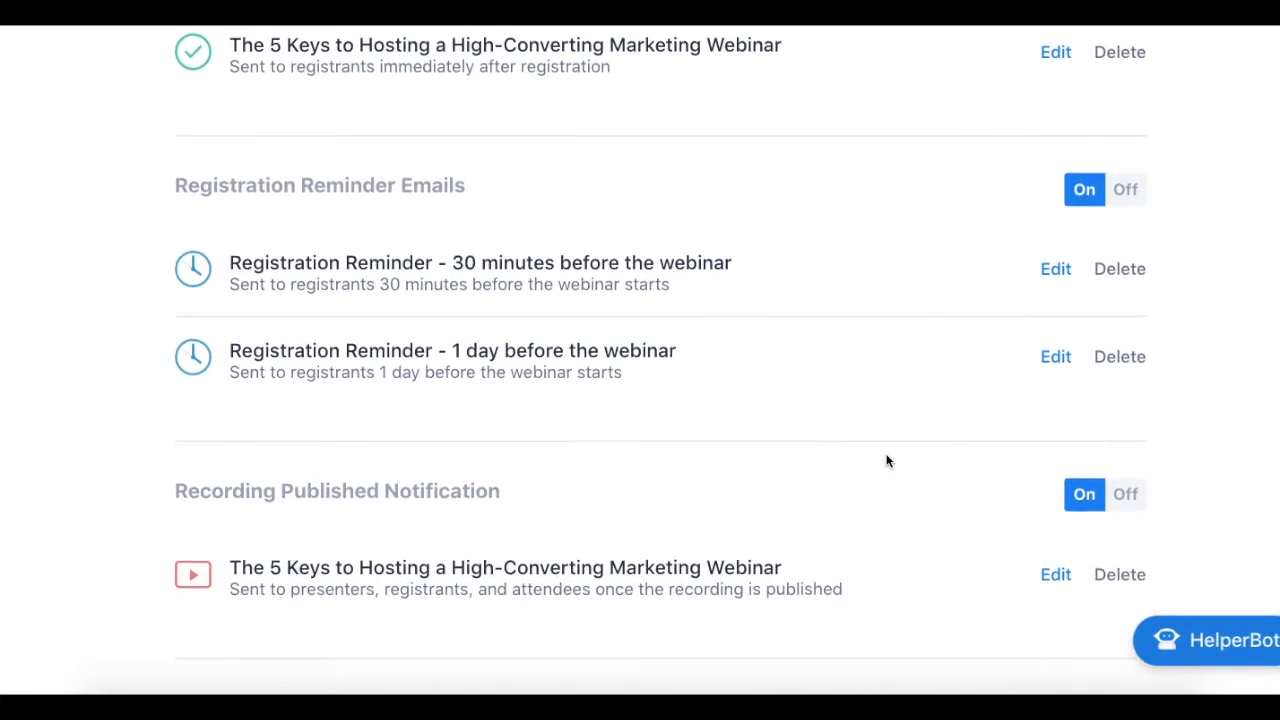
scroll(887, 461, down, 3)
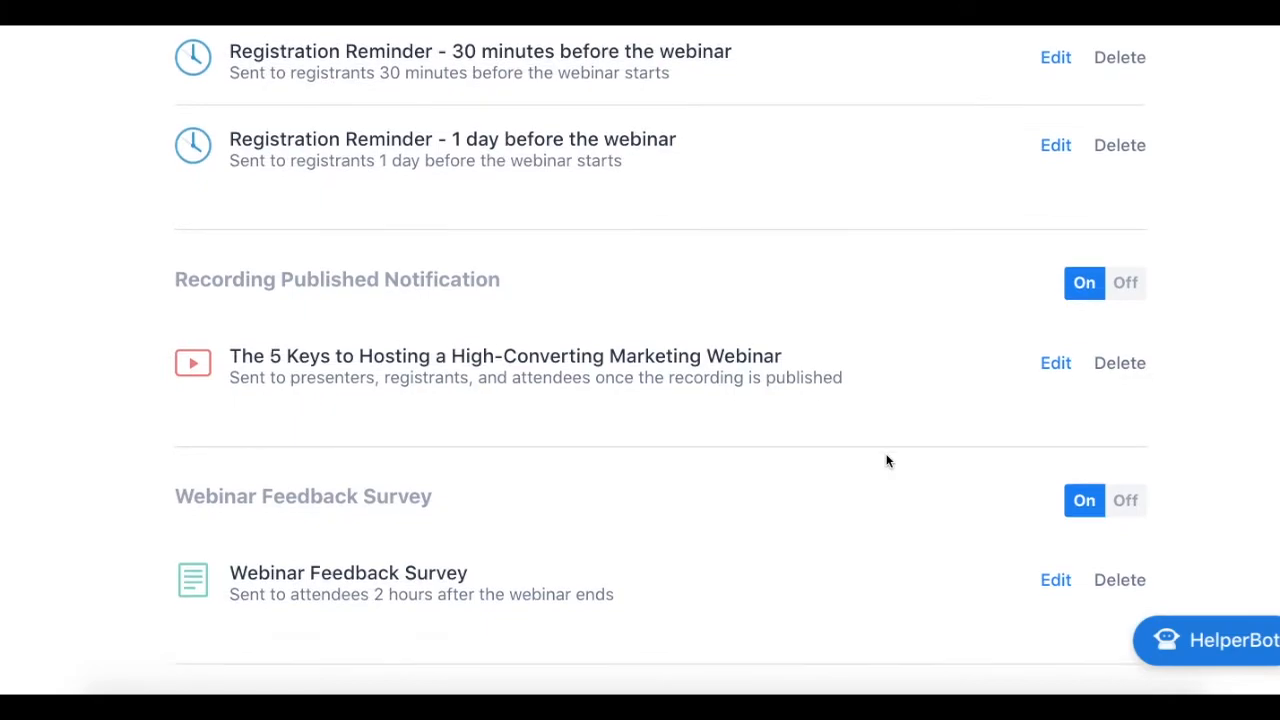
scroll(887, 461, down, 1)
scroll(887, 461, down, 1)
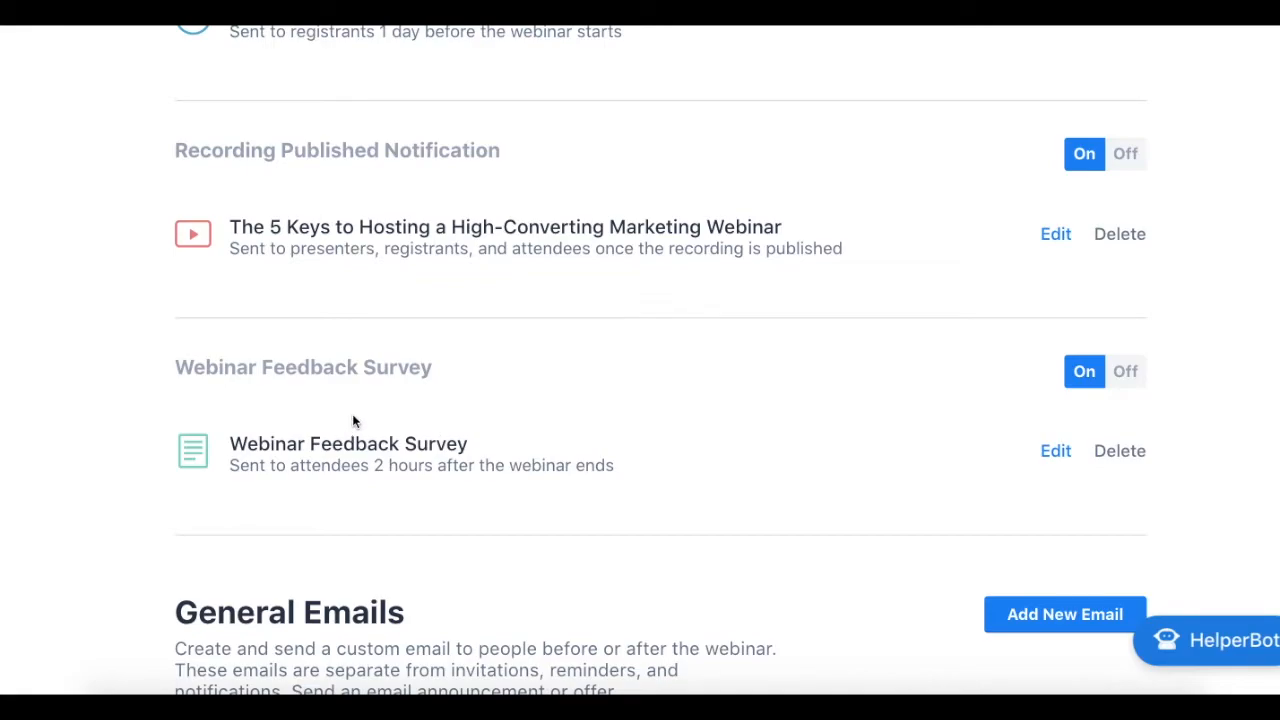
scroll(352, 421, down, 1)
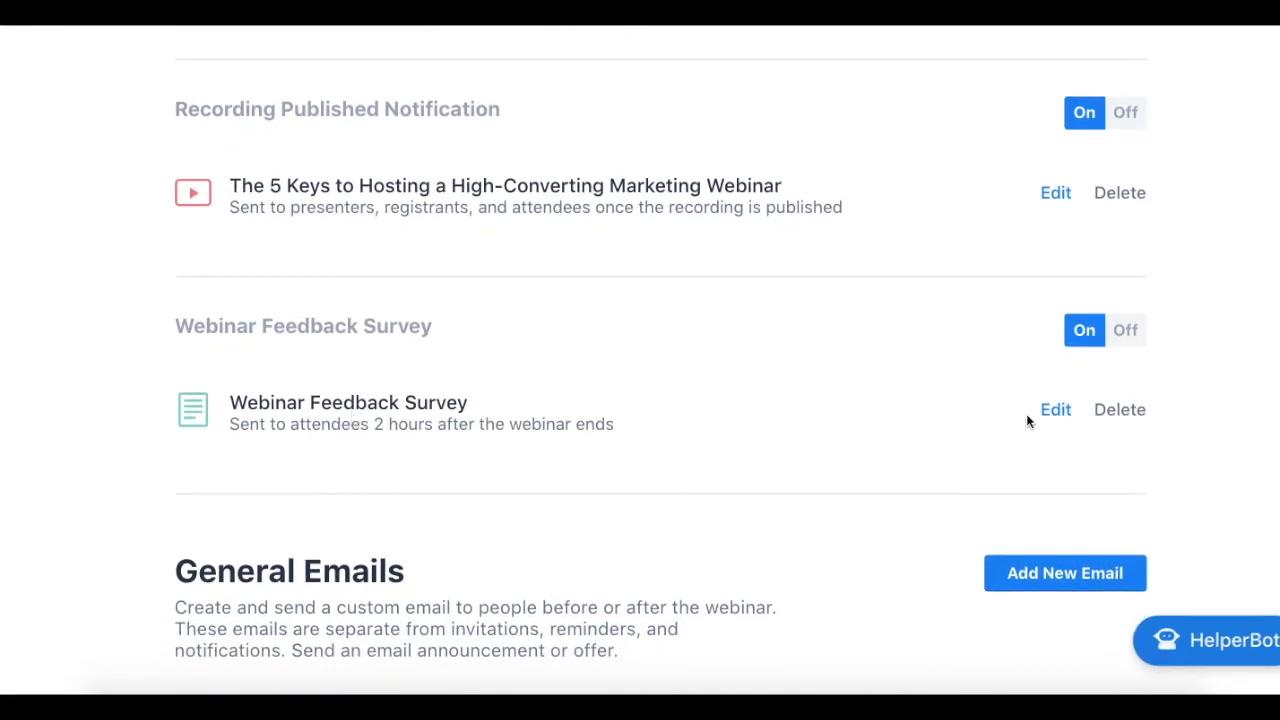
scroll(1027, 421, down, 1)
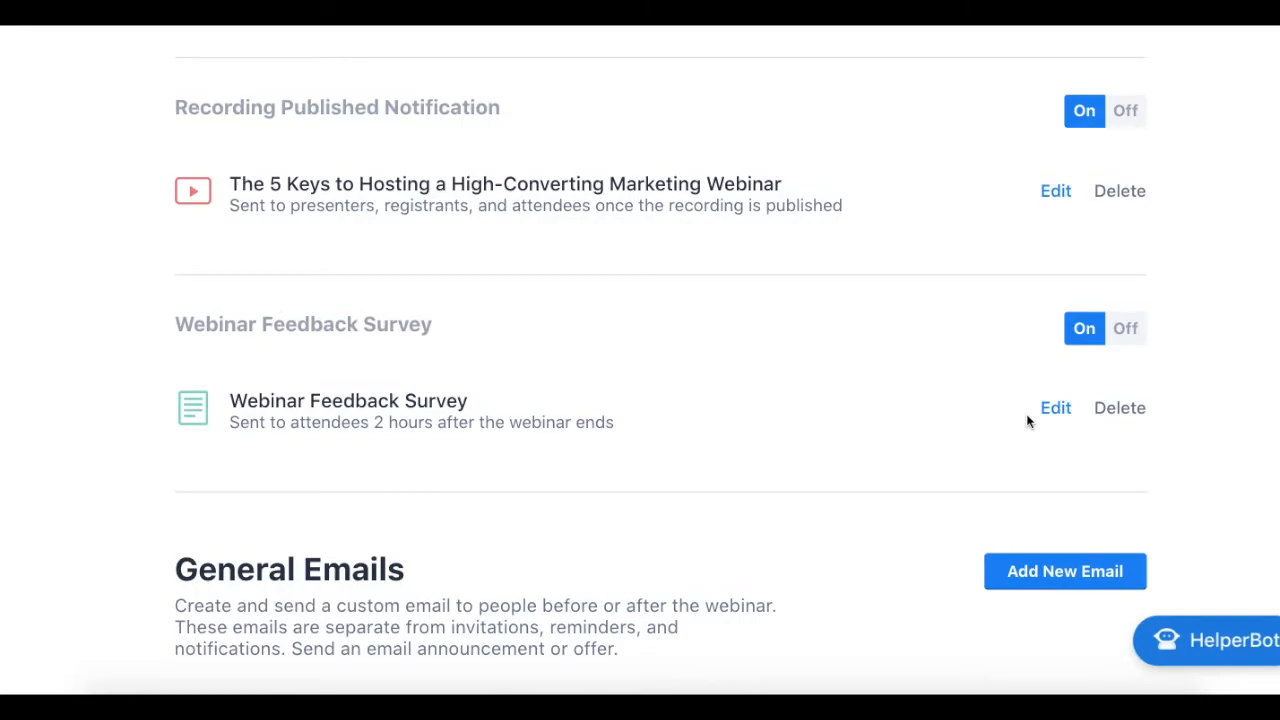
scroll(1027, 421, down, 4)
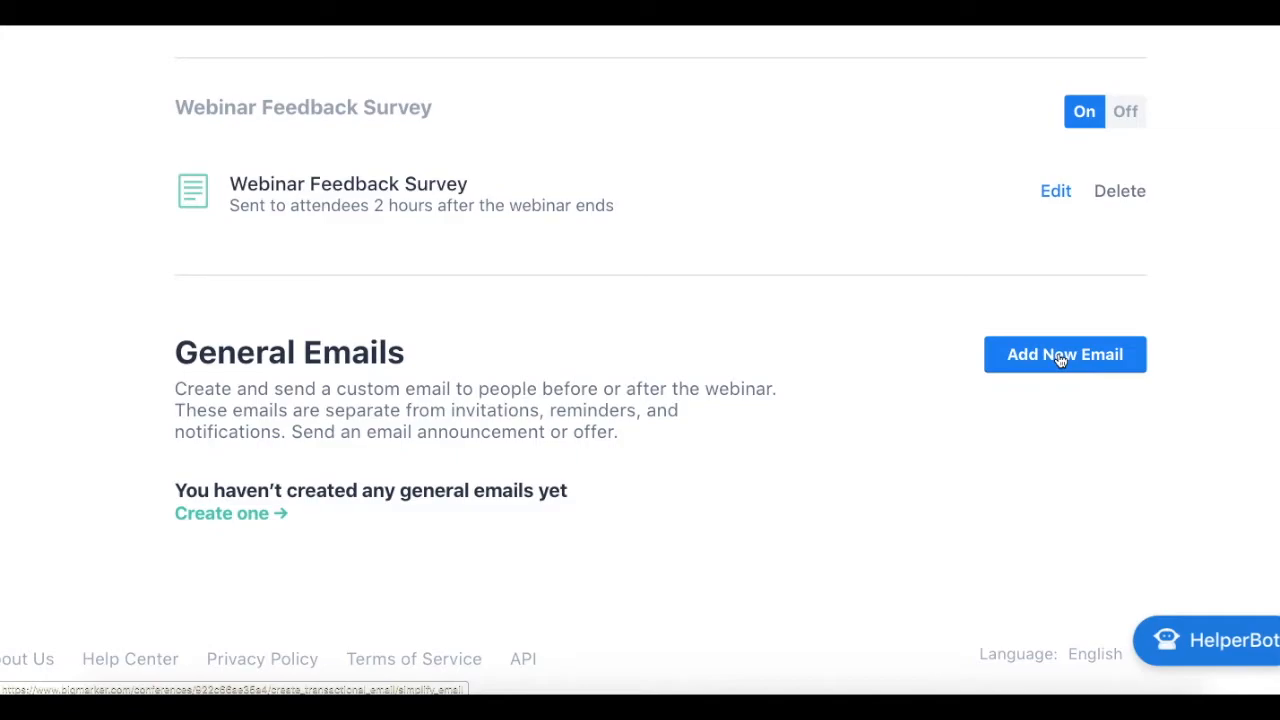
key(ctrl+minus)
key(ctrl+minus)
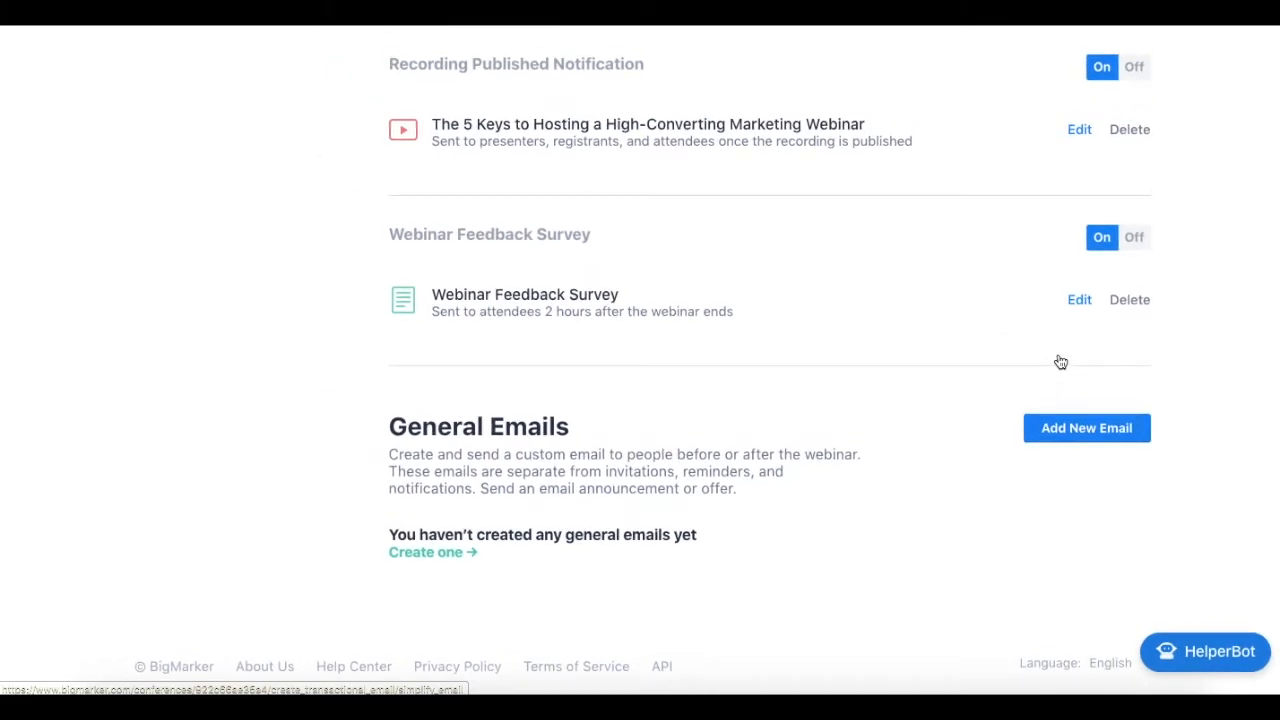
Go to the Manage Webinar section and review the webinar's overview, including its sharing, copying and practice options.
scroll(1060, 362, up, 10)
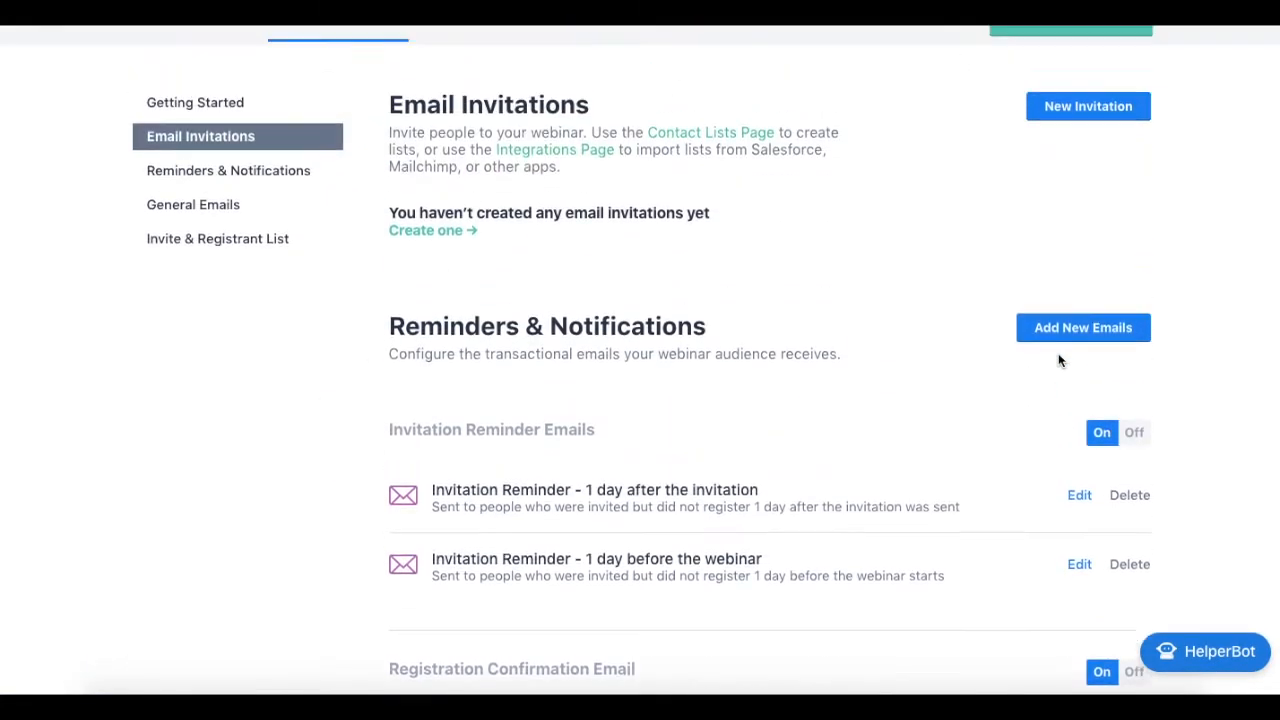
scroll(1058, 353, up, 2)
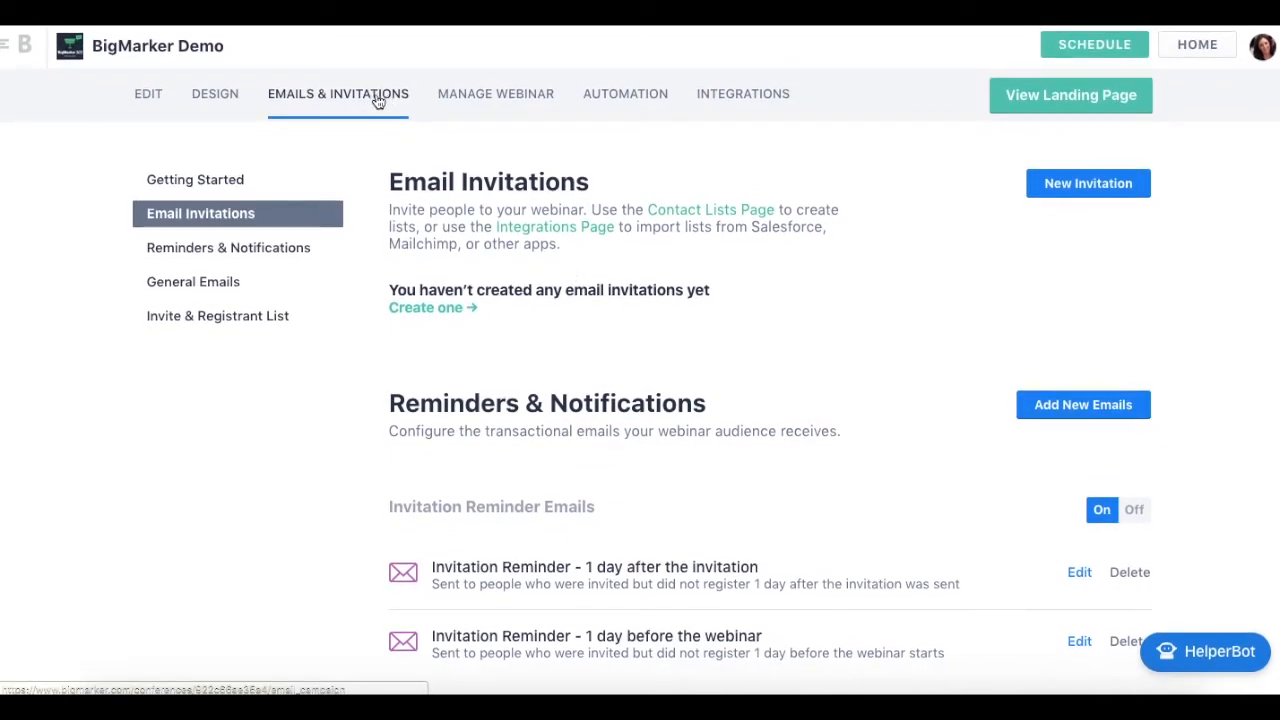
click(499, 97)
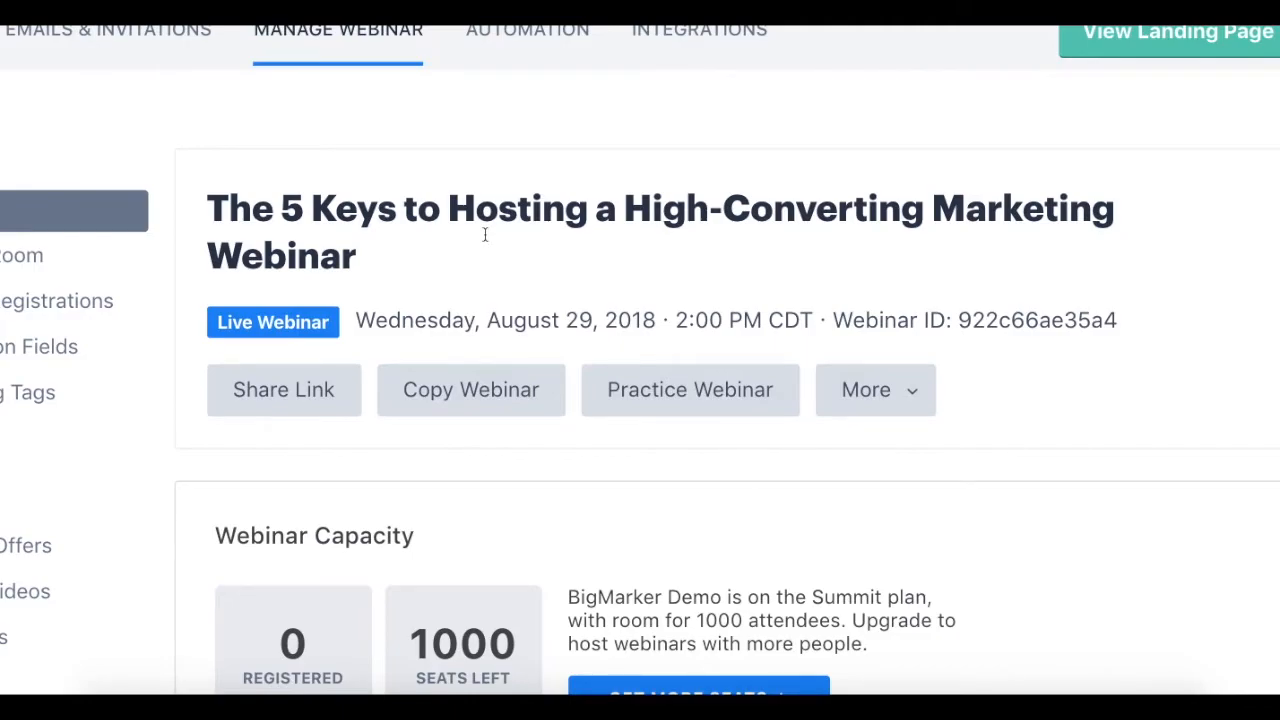
scroll(342, 135, down, 1)
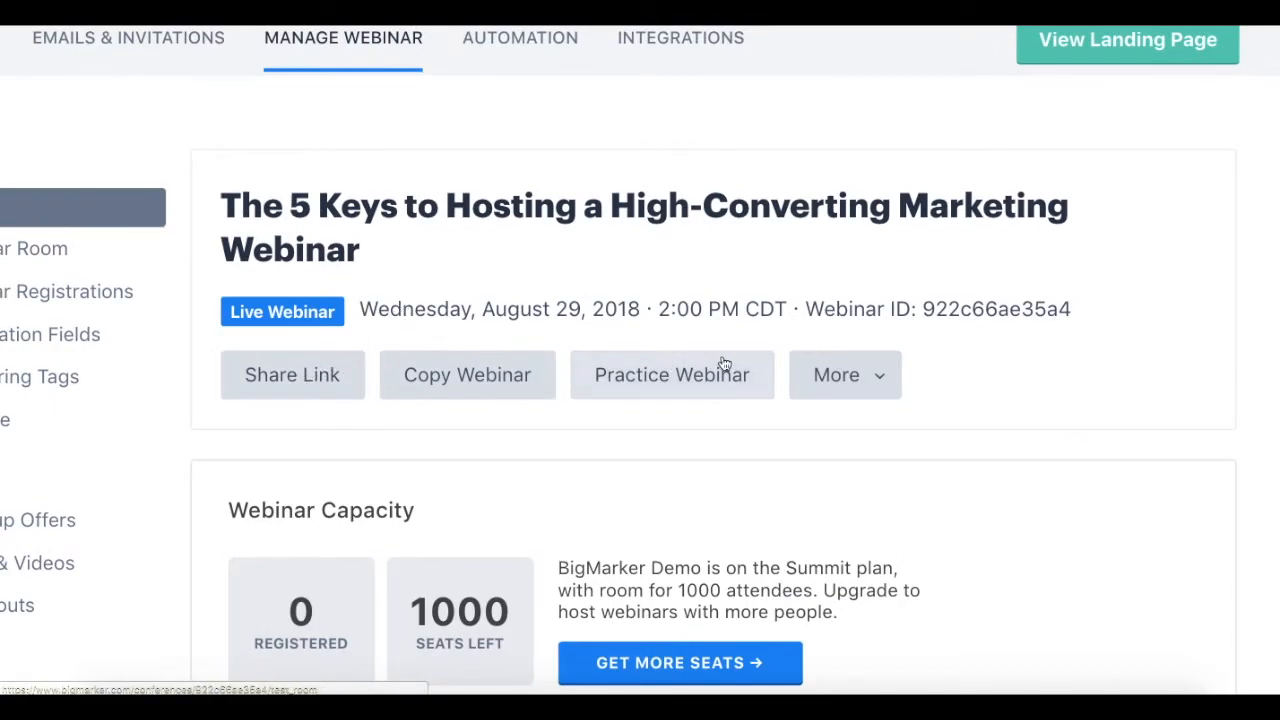
Open the webinar's link sharing options and examine the quick link and the trackable link for Facebook.
click(300, 389)
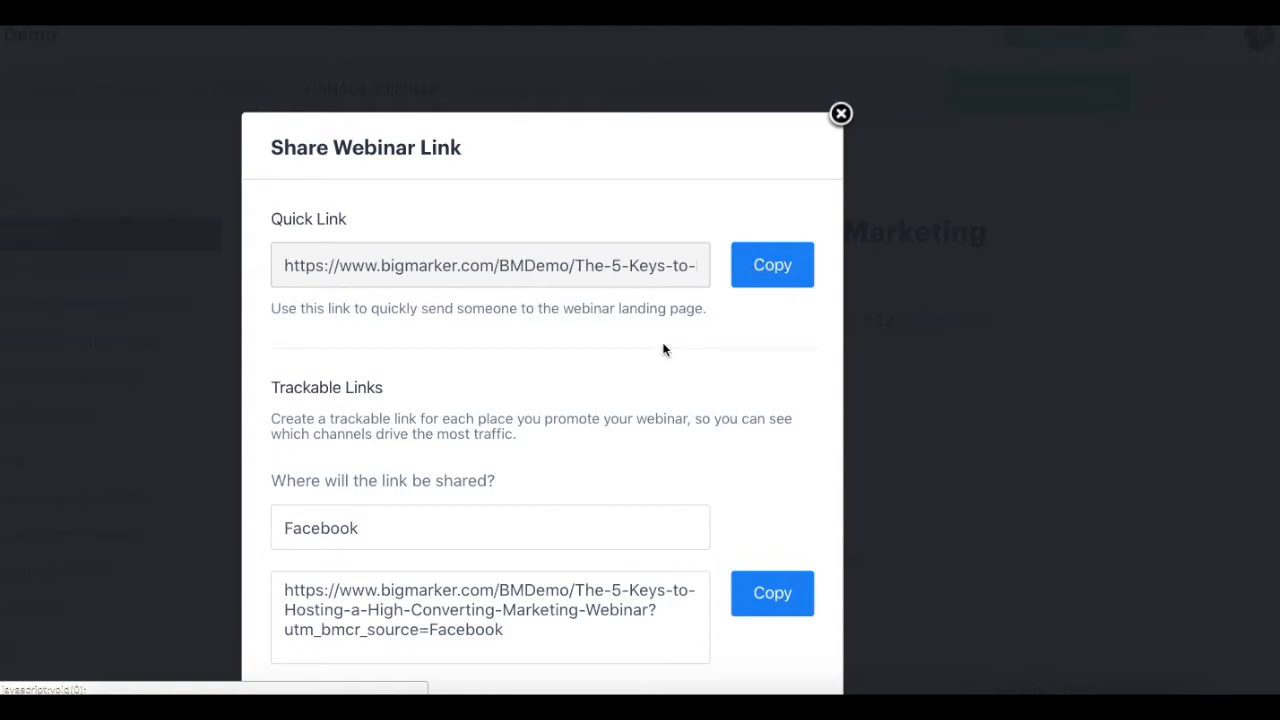
scroll(617, 400, down, 1)
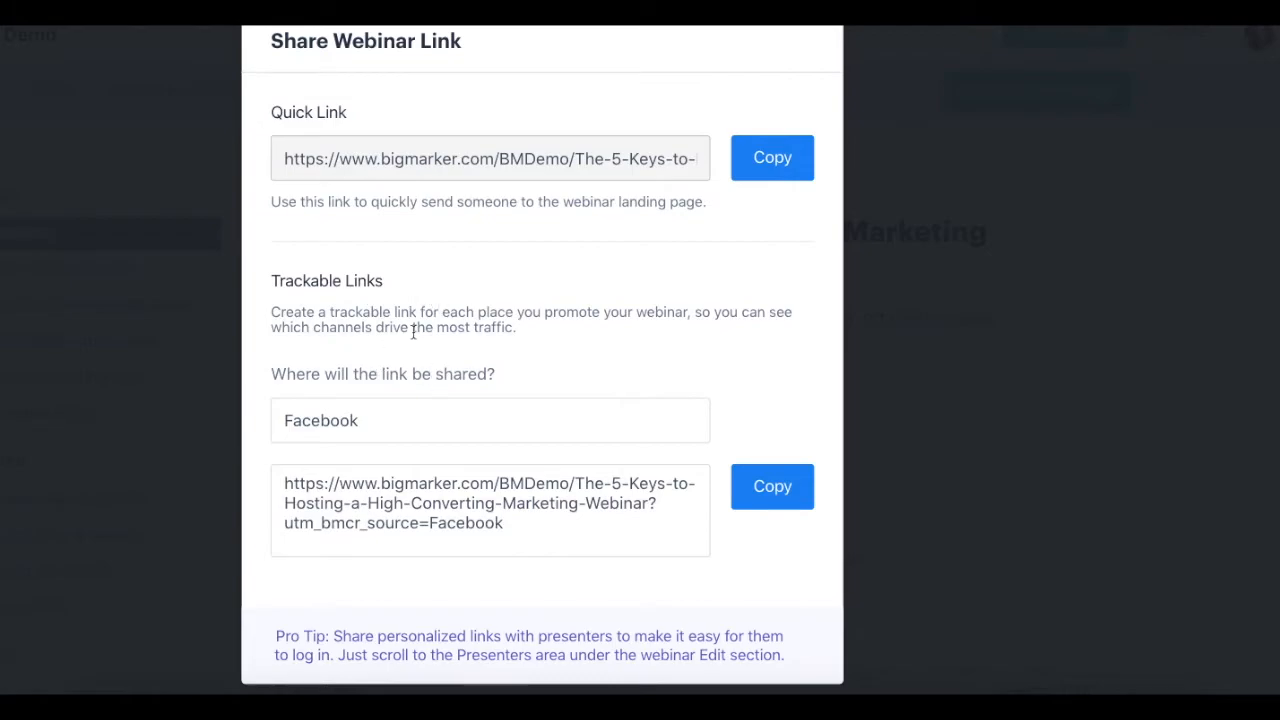
scroll(413, 332, down, 1)
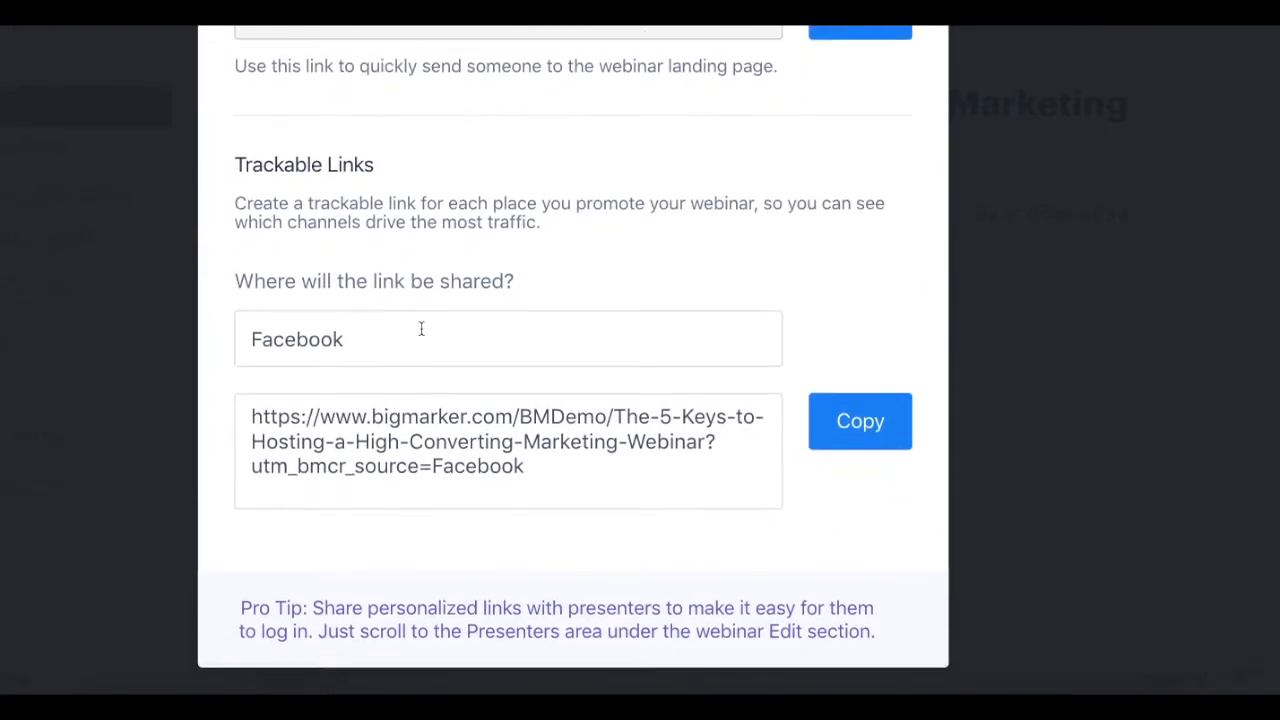
Change the trackable link's sharing source to FacebookAd2 and close the link sharing options.
click(349, 333)
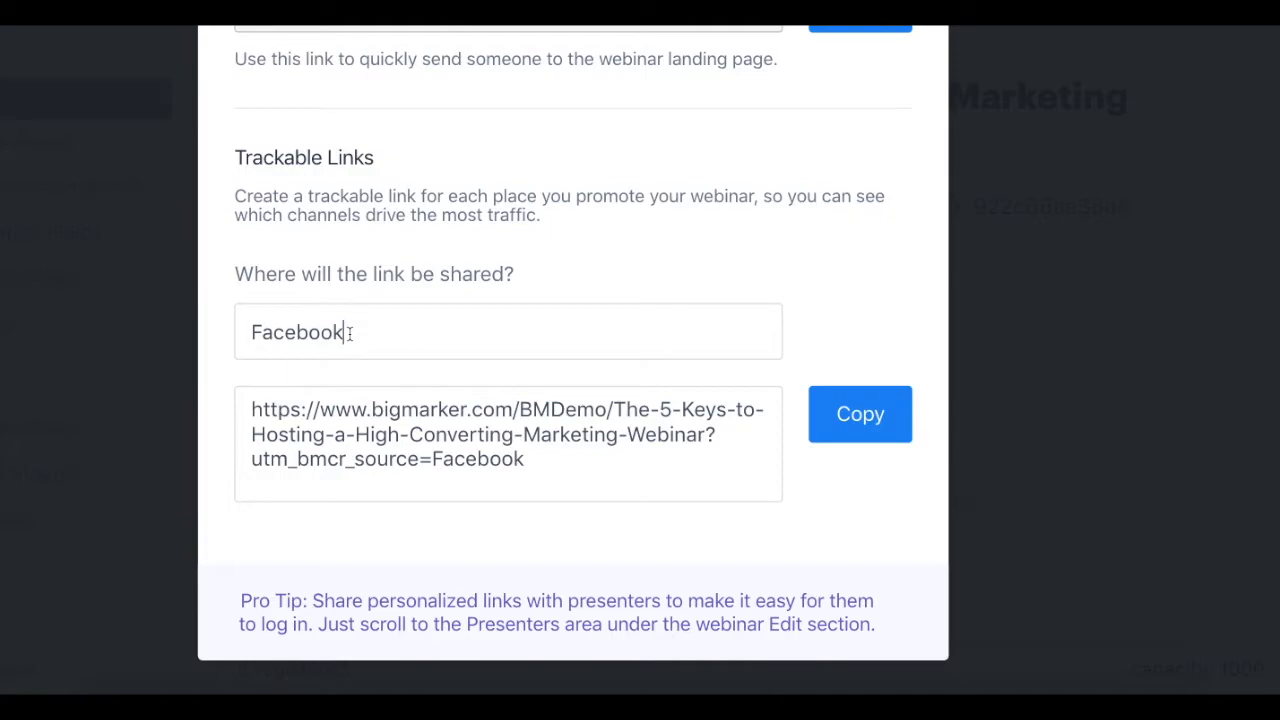
text(Ad1)
key(BackSpace)
text(2)
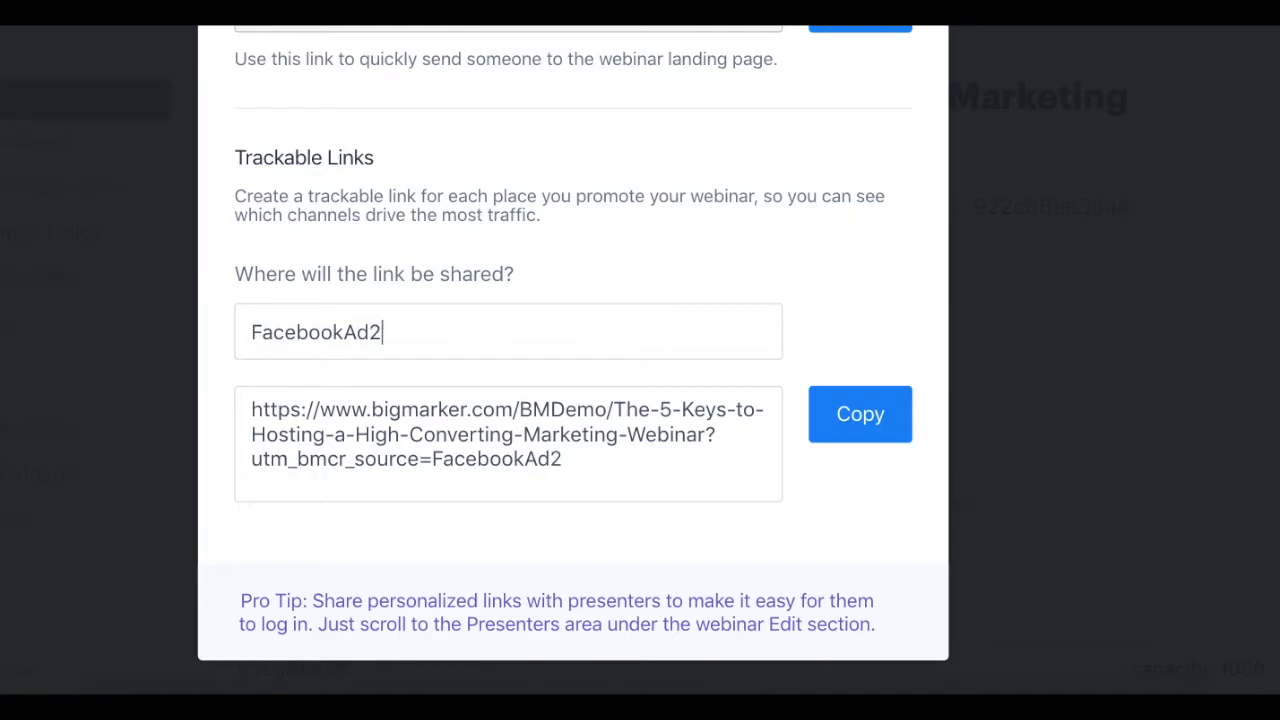
scroll(493, 432, up, 1)
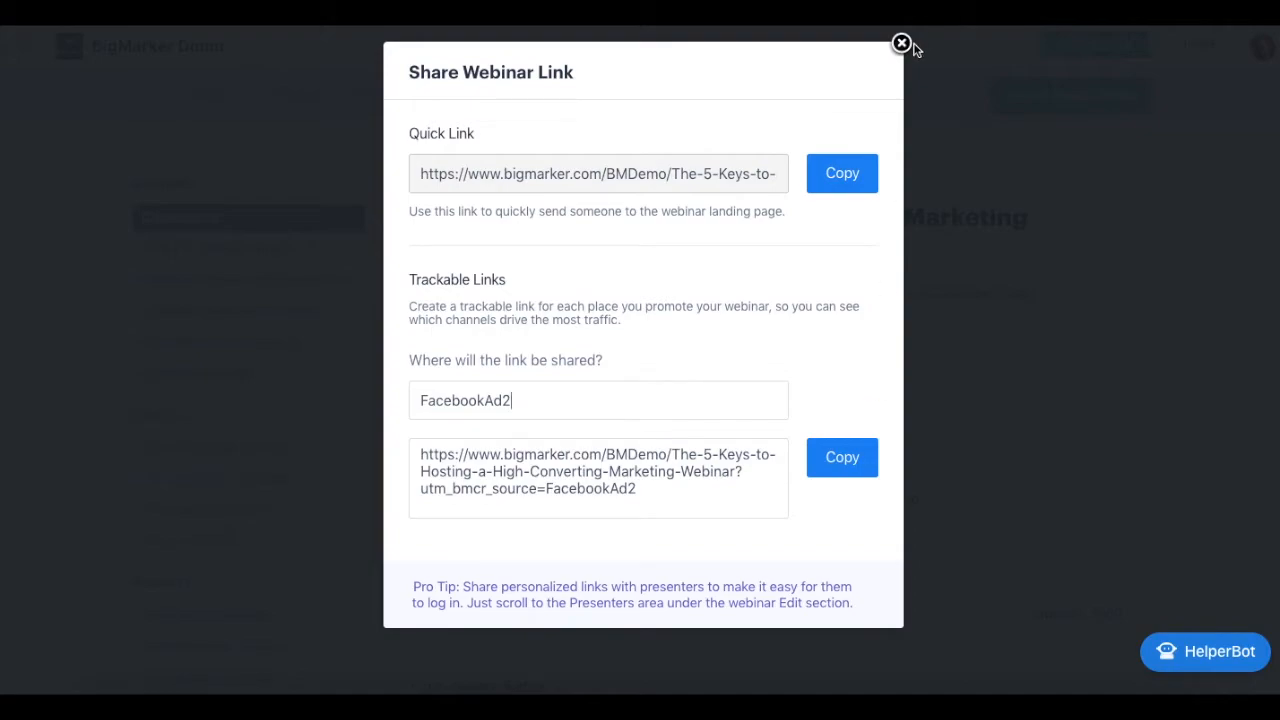
click(901, 44)
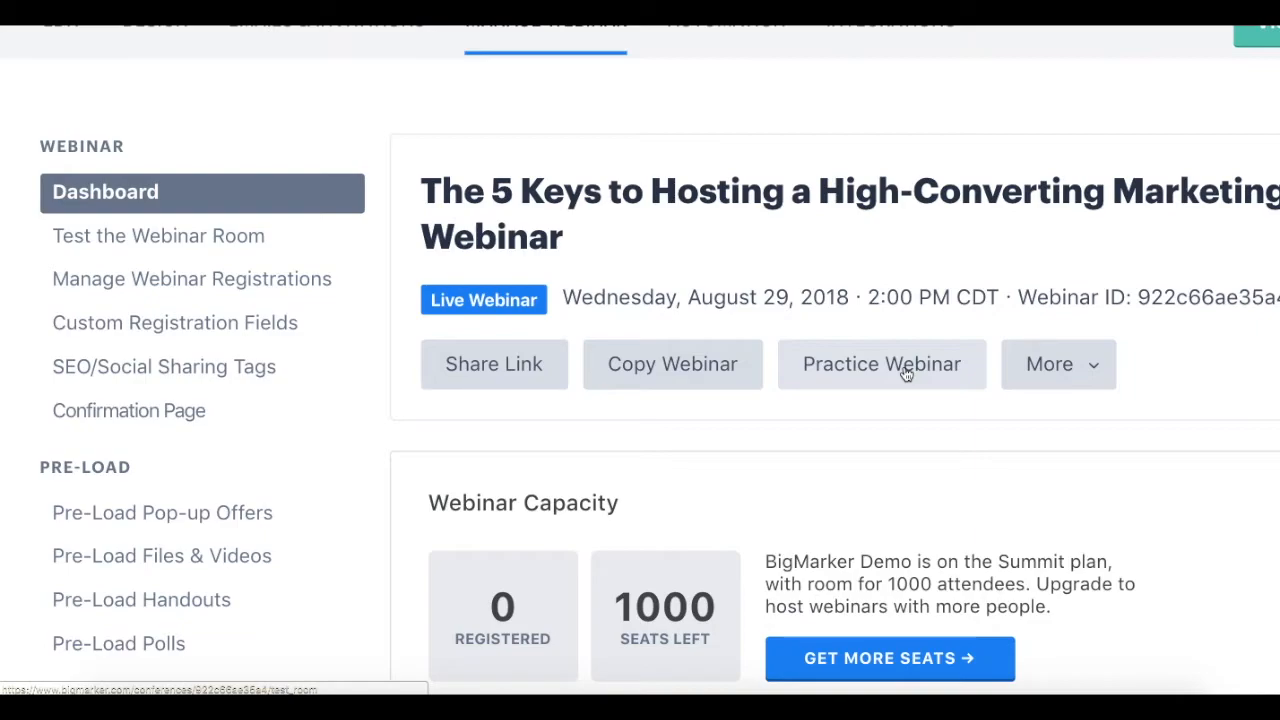
Check the webinar's additional actions and review its capacity, conversion rates and page traffic on the dashboard.
click(1067, 376)
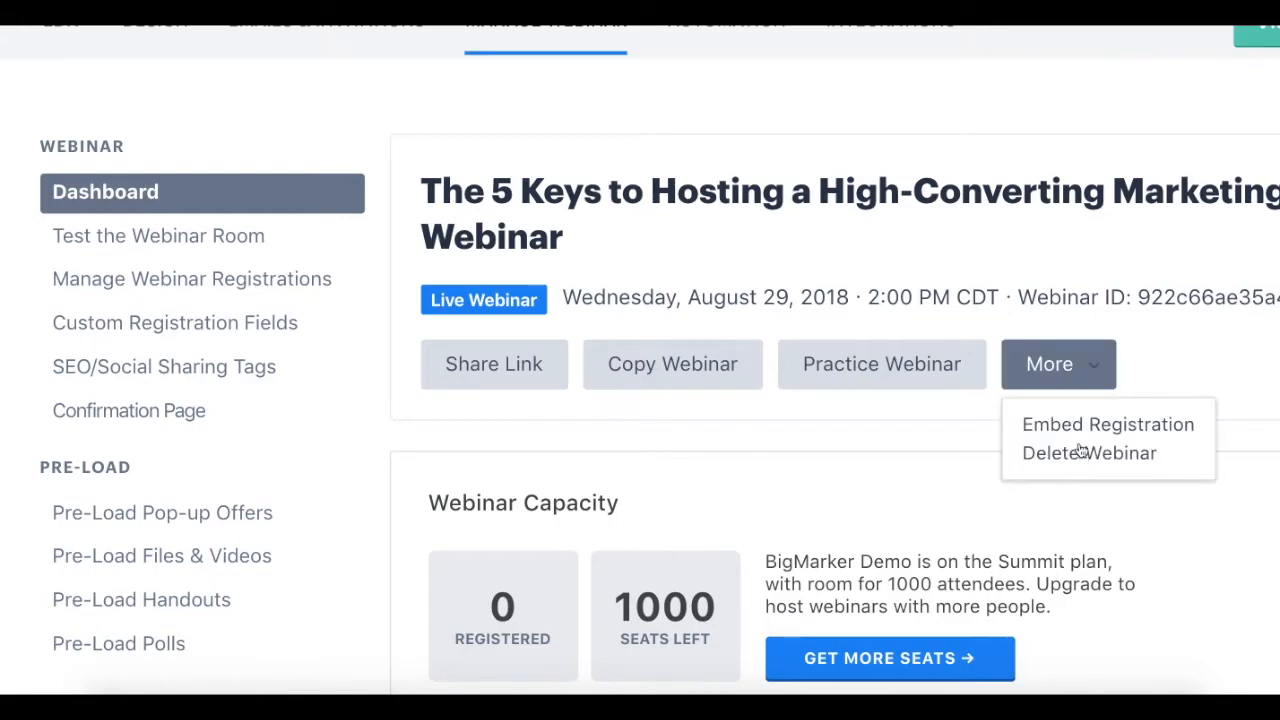
click(1080, 364)
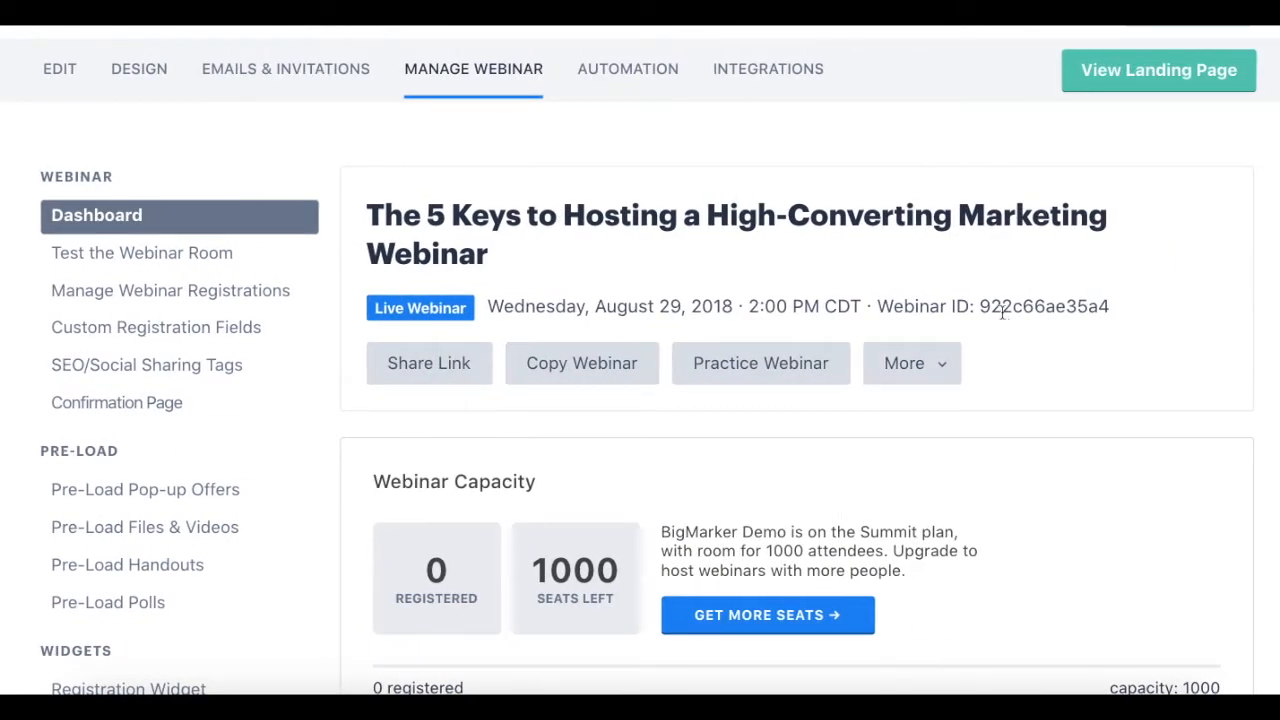
scroll(900, 295, down, 2)
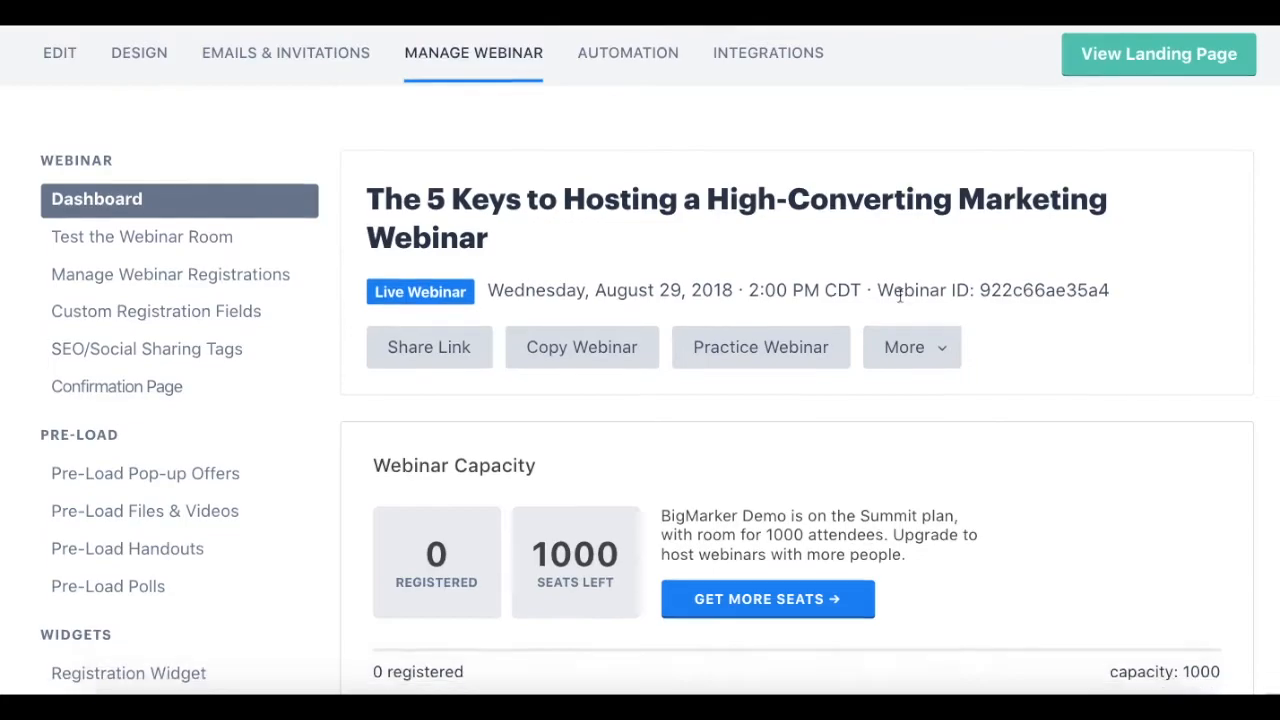
scroll(900, 295, down, 1)
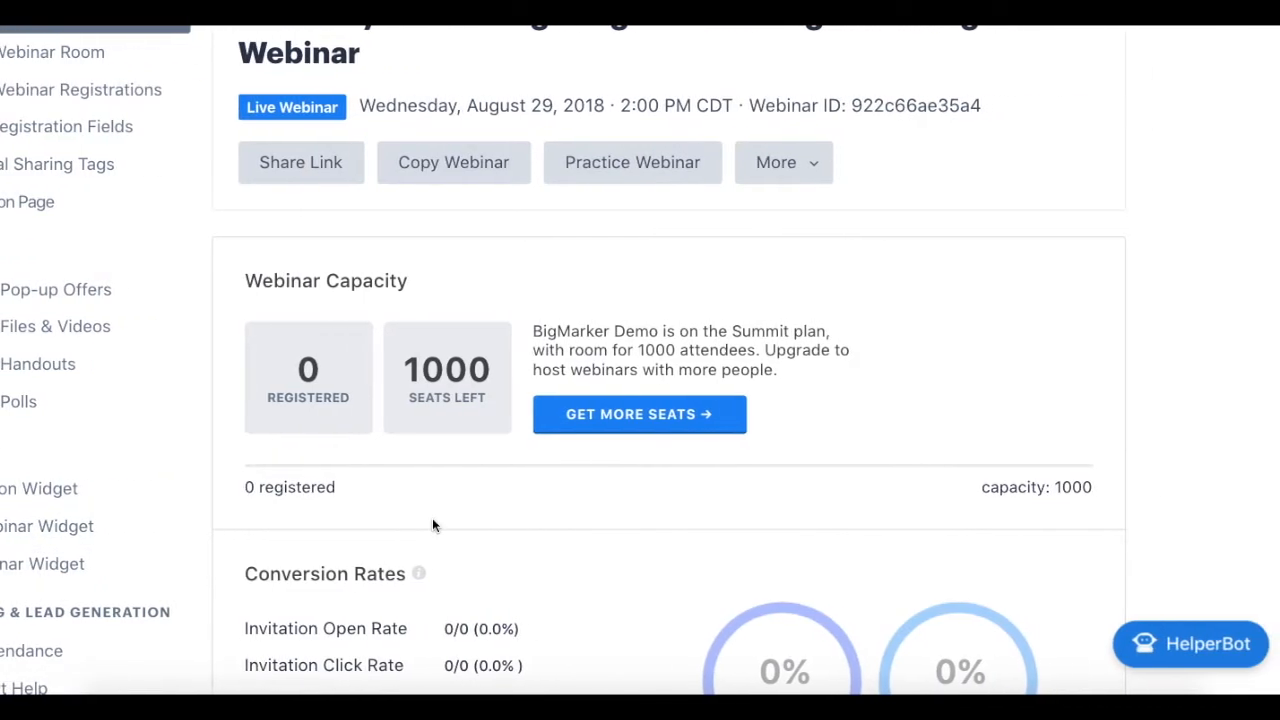
scroll(432, 518, down, 5)
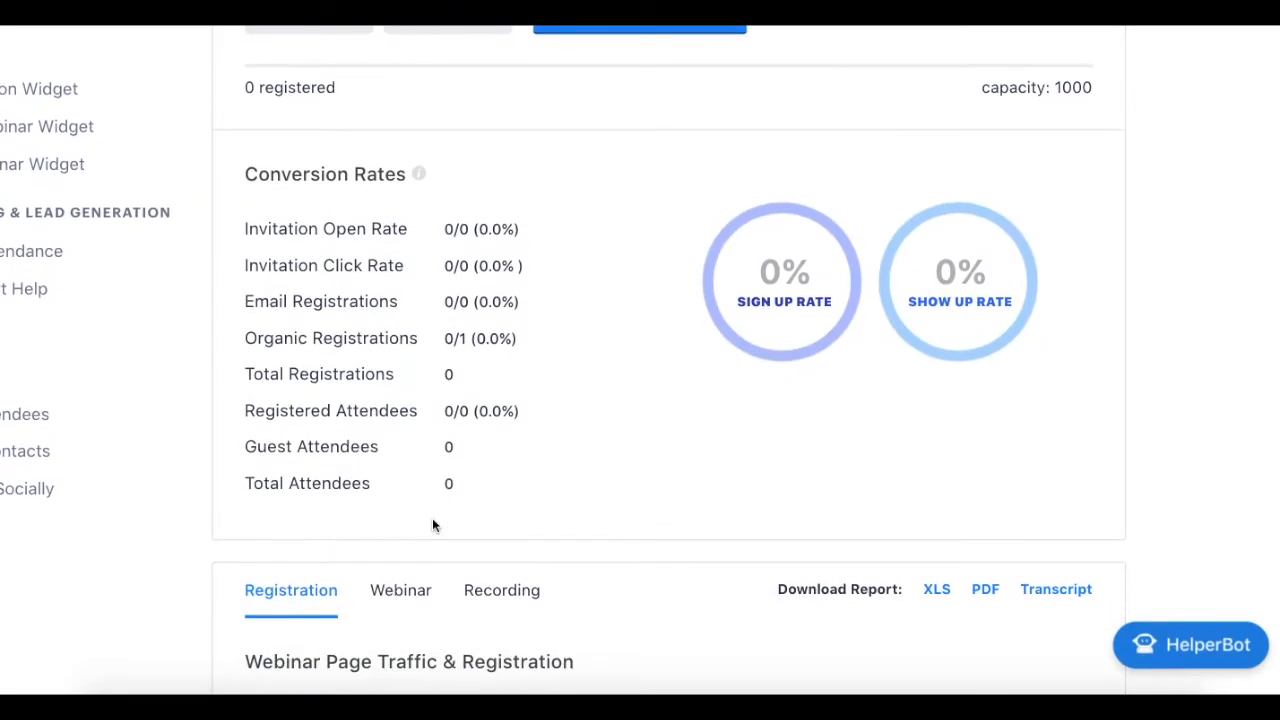
scroll(433, 521, down, 3)
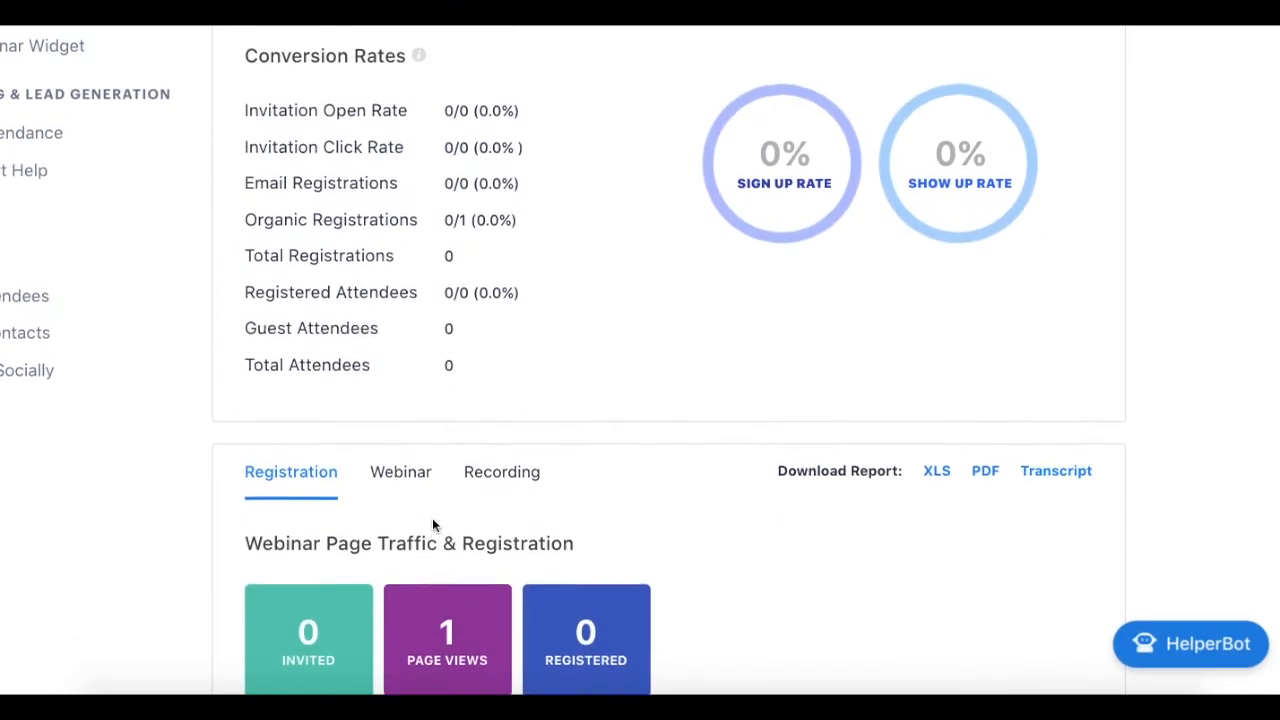
scroll(432, 518, down, 1)
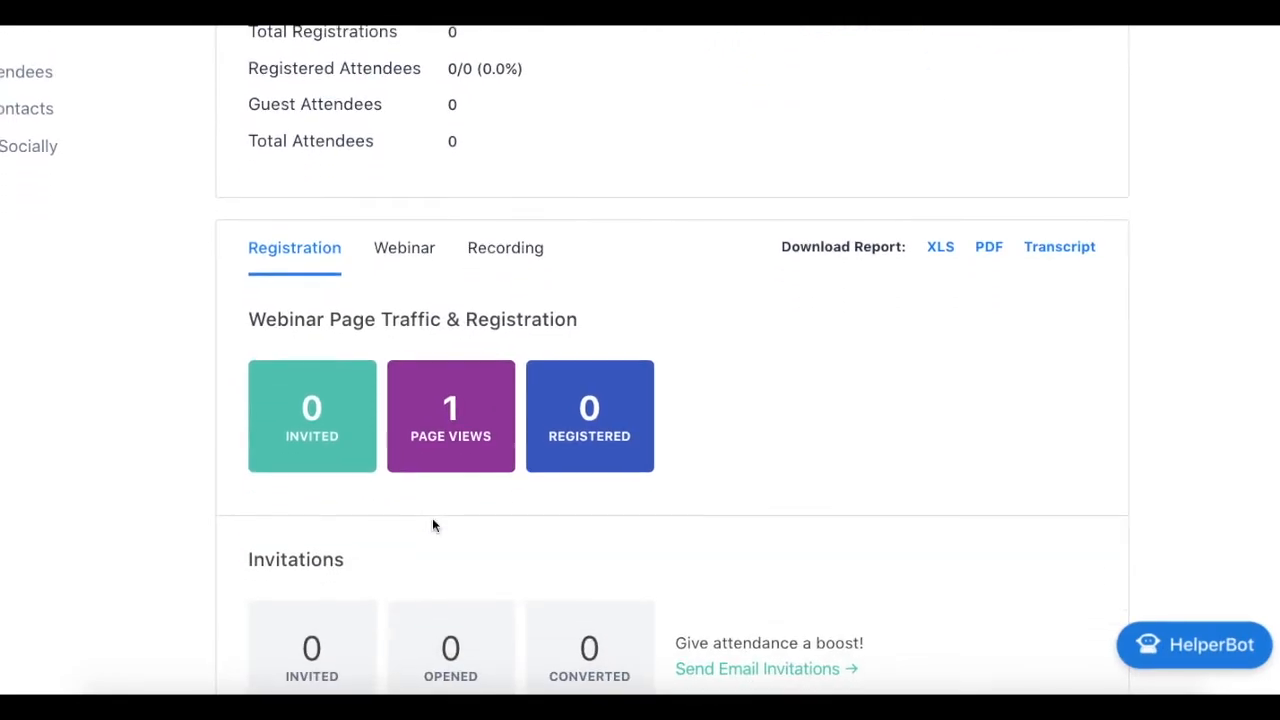
Return to Conversion Rates and read the explanations of the invitation and registration metrics.
scroll(432, 518, up, 2)
scroll(432, 518, up, 2)
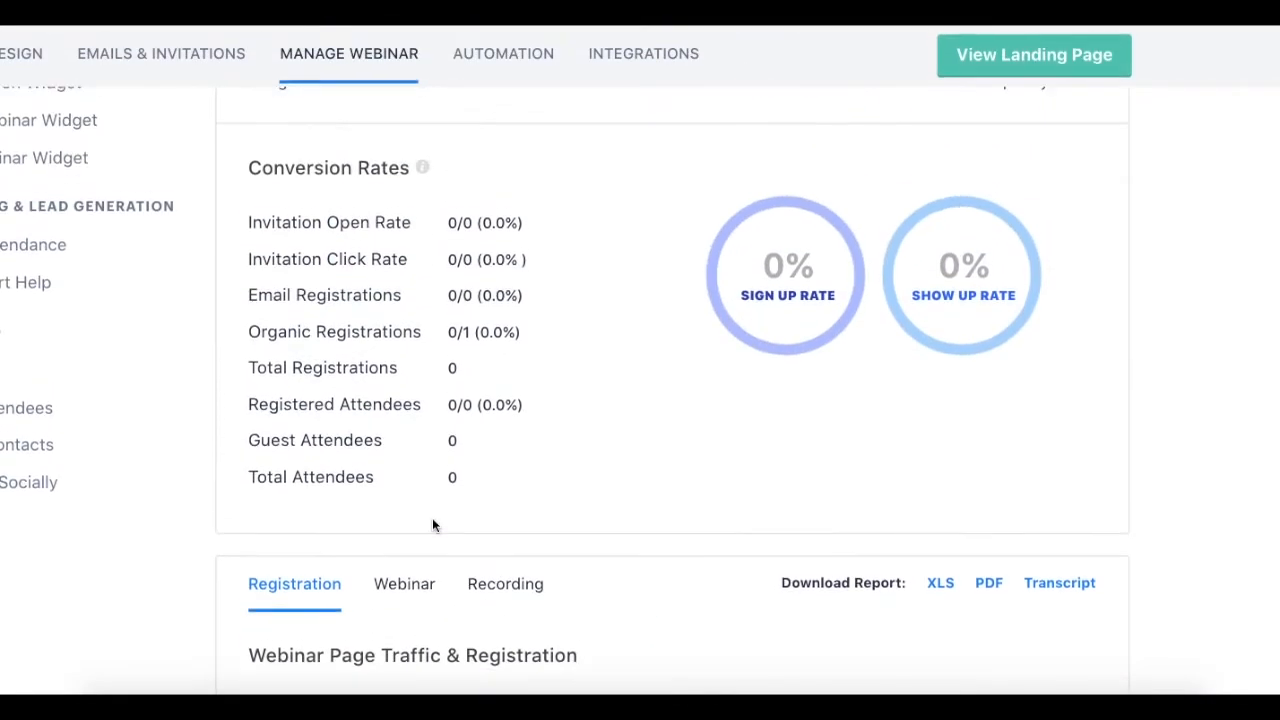
scroll(432, 523, up, 1)
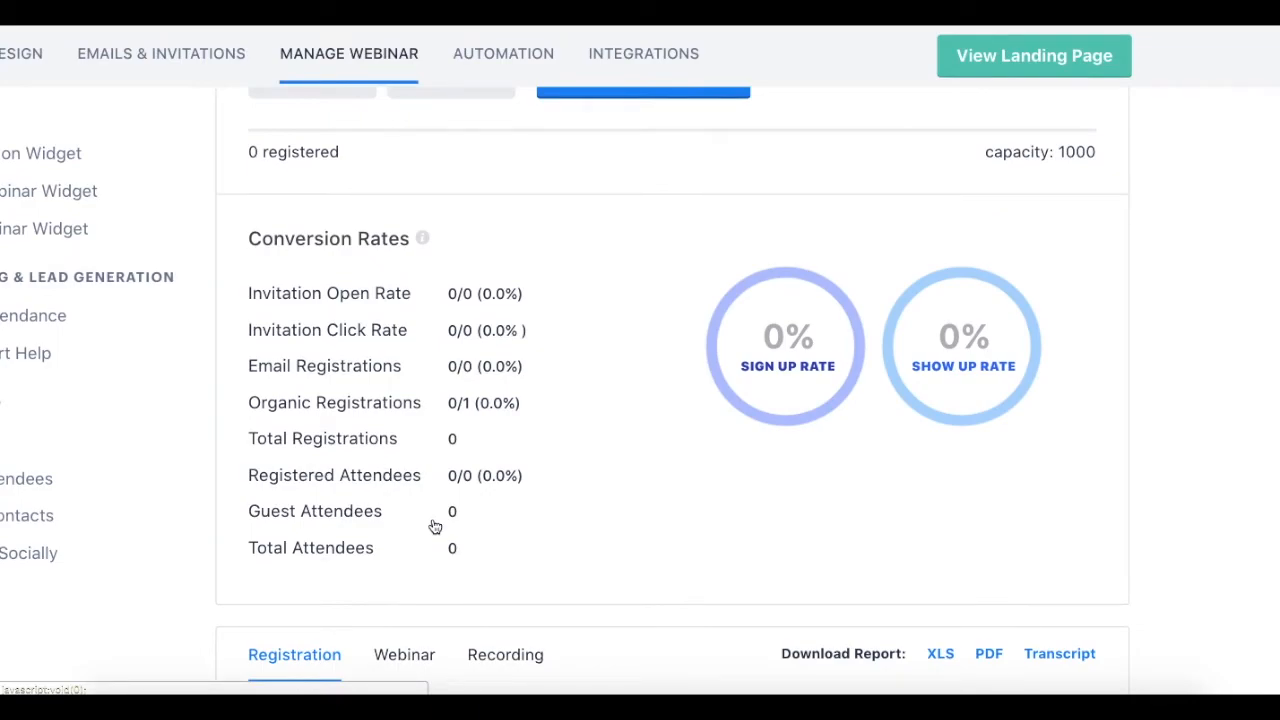
scroll(435, 527, down, 1)
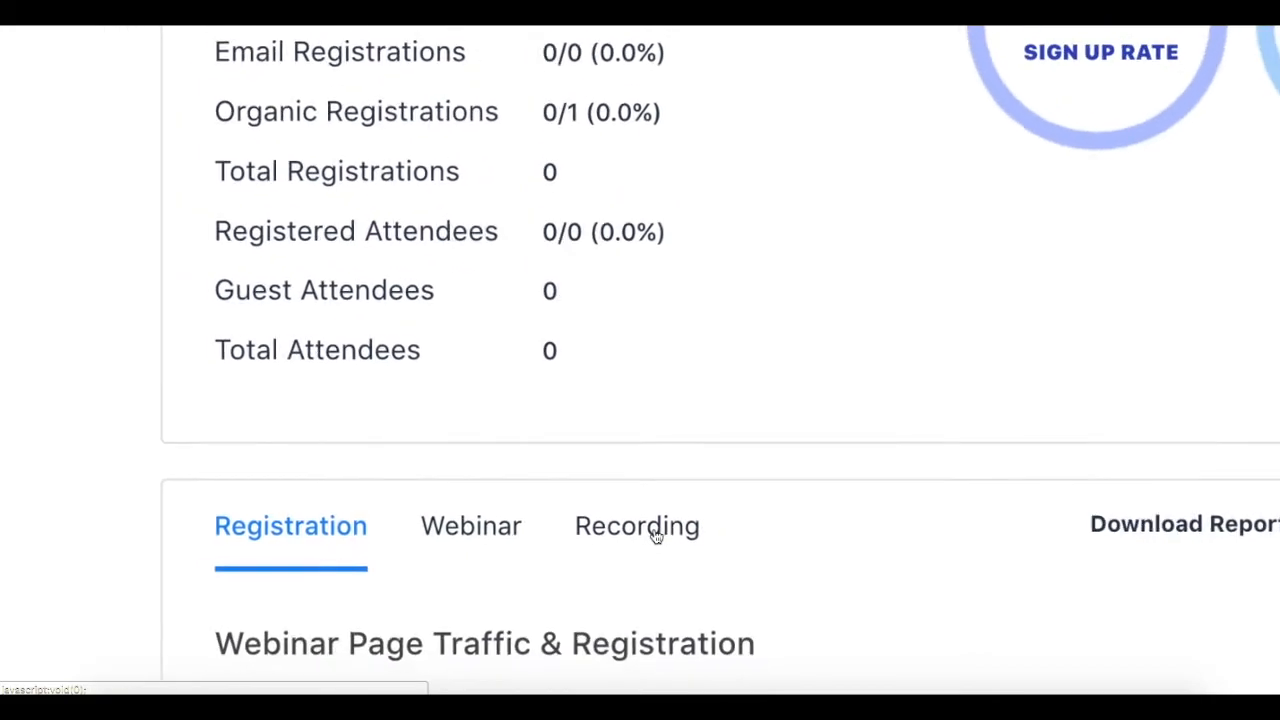
scroll(656, 537, up, 1)
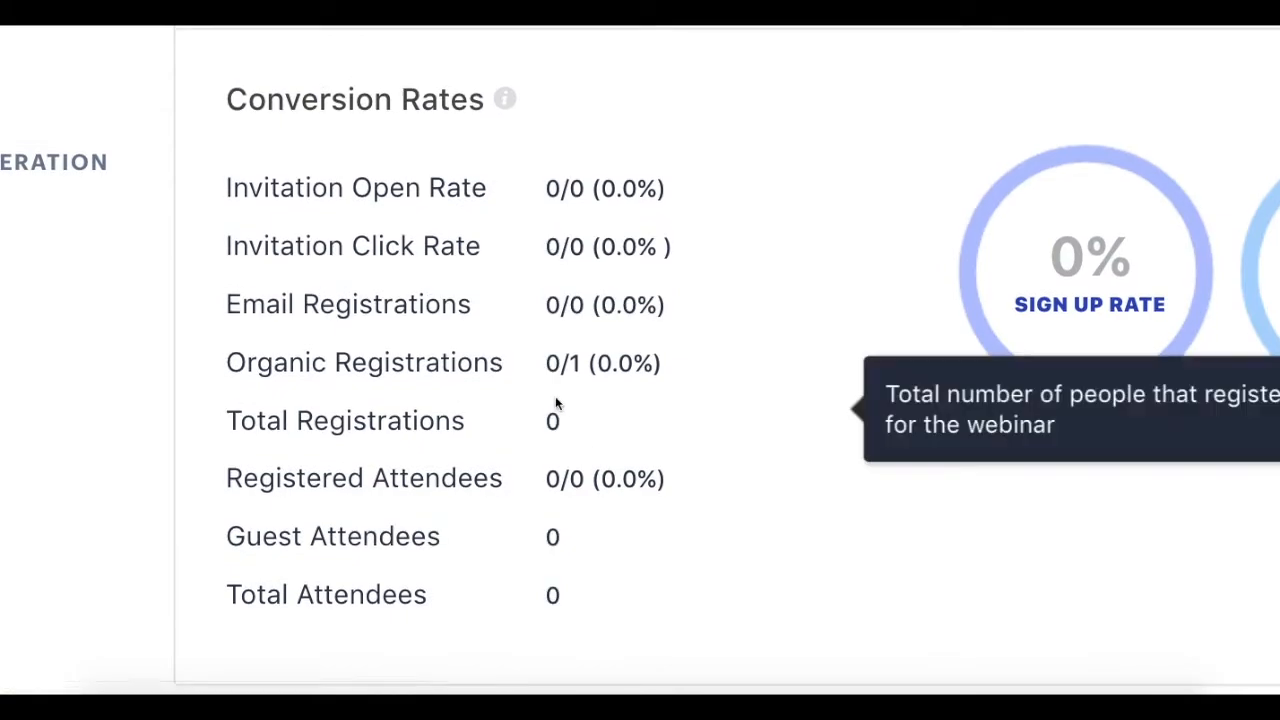
mouse_move(500, 253)
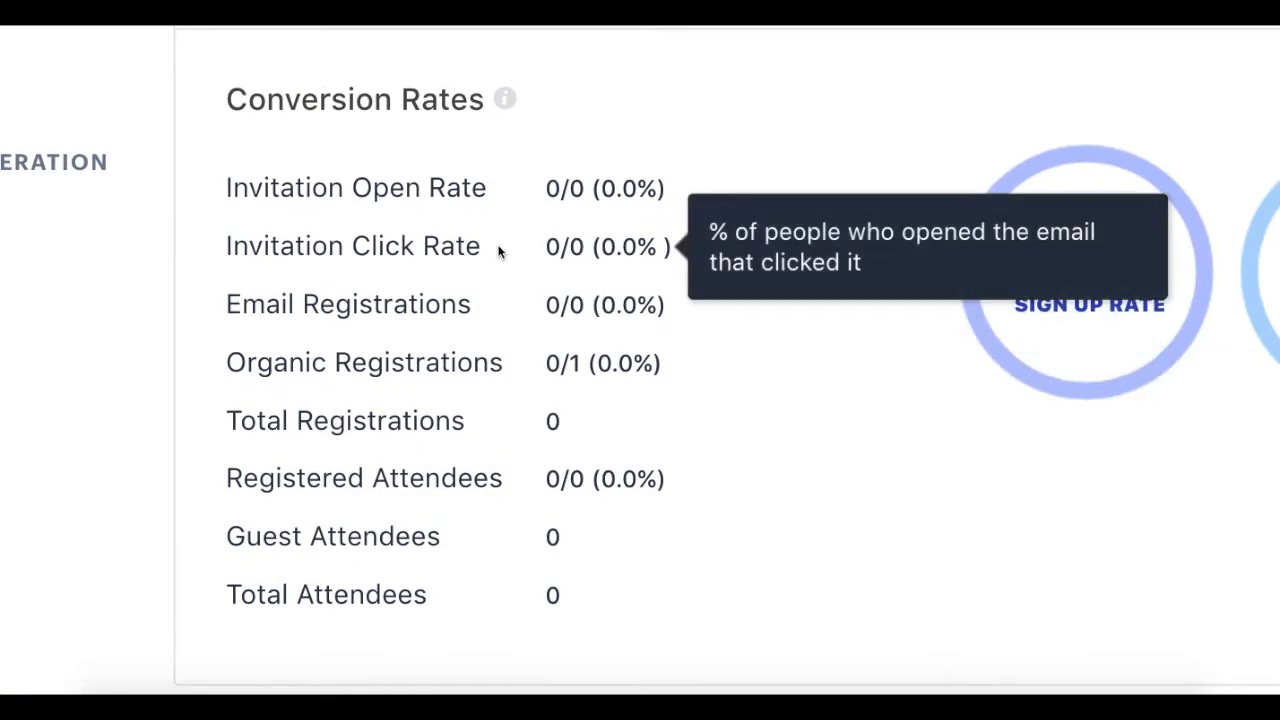
mouse_move(467, 187)
mouse_move(481, 318)
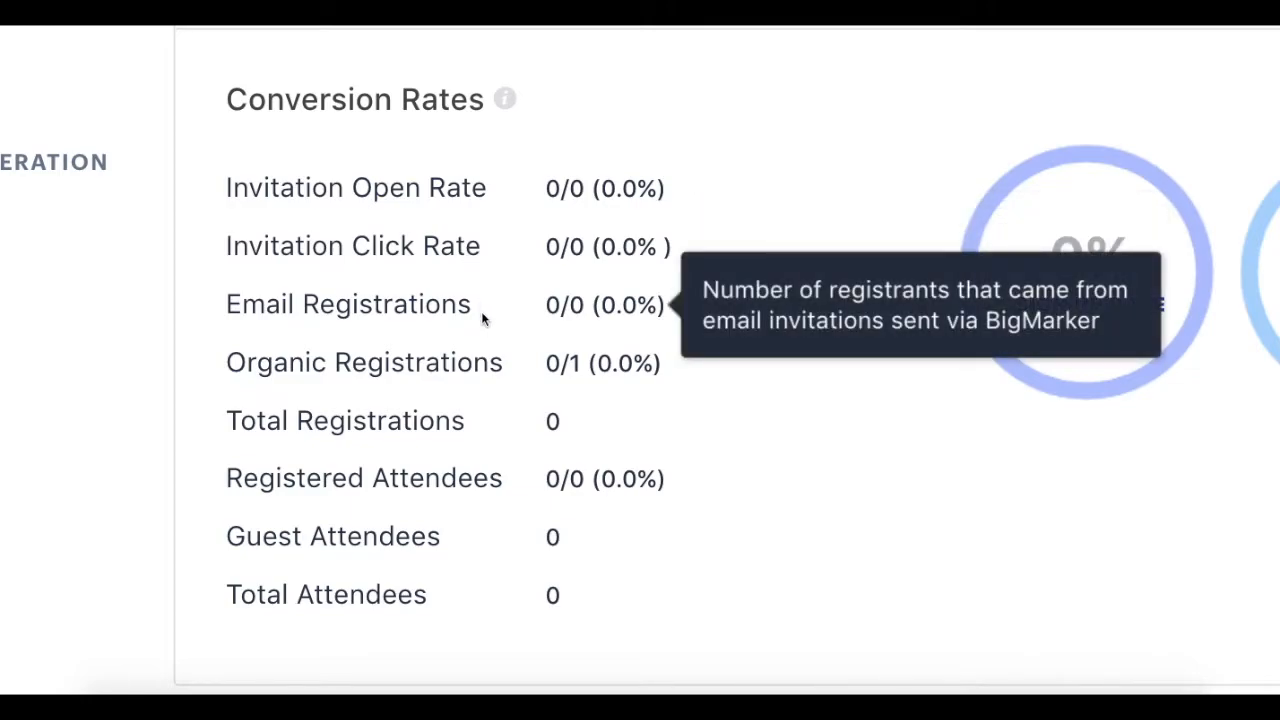
mouse_move(466, 370)
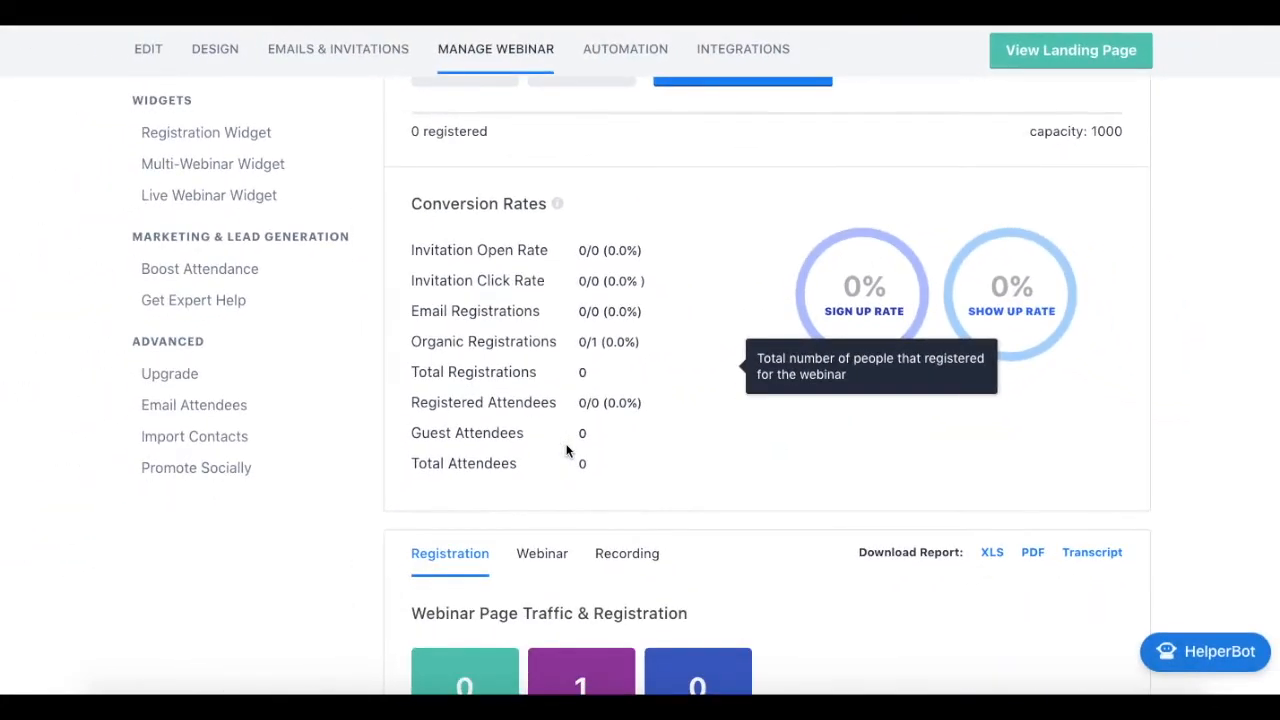
Show the Webinar report and examine its attendance summary, device and browser breakdowns, time in room and total engagement.
click(540, 558)
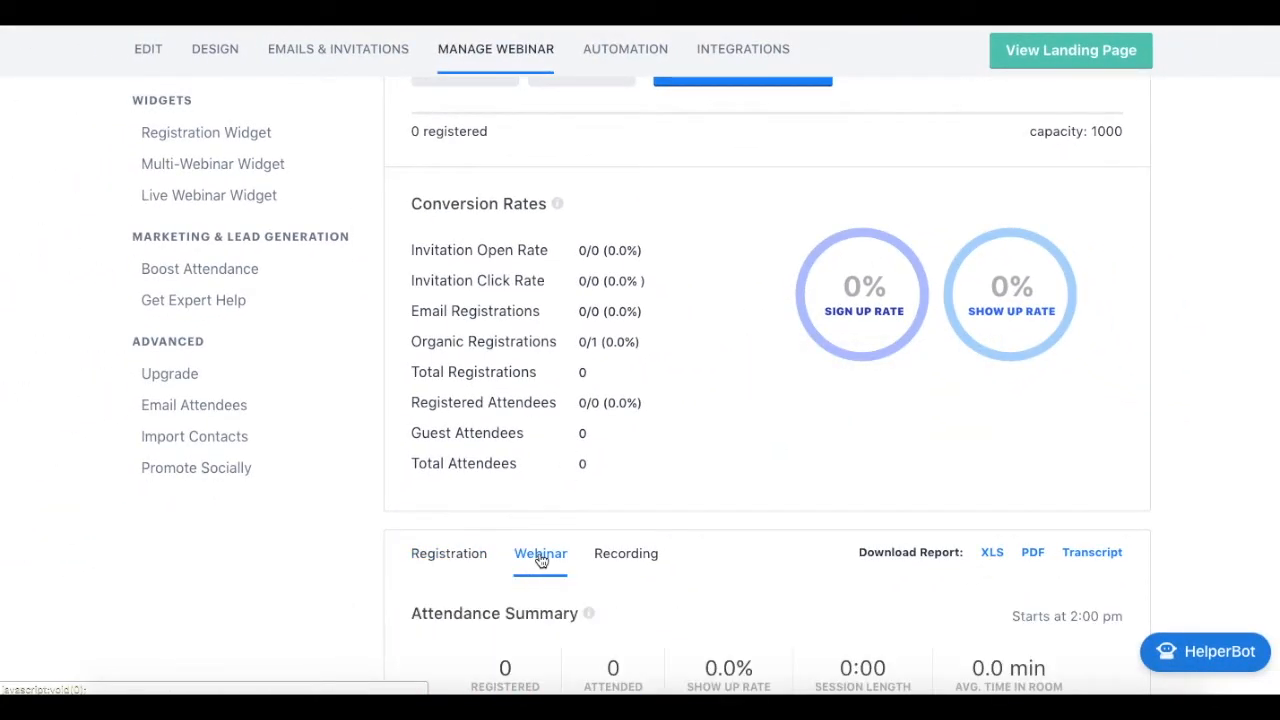
scroll(540, 560, down, 3)
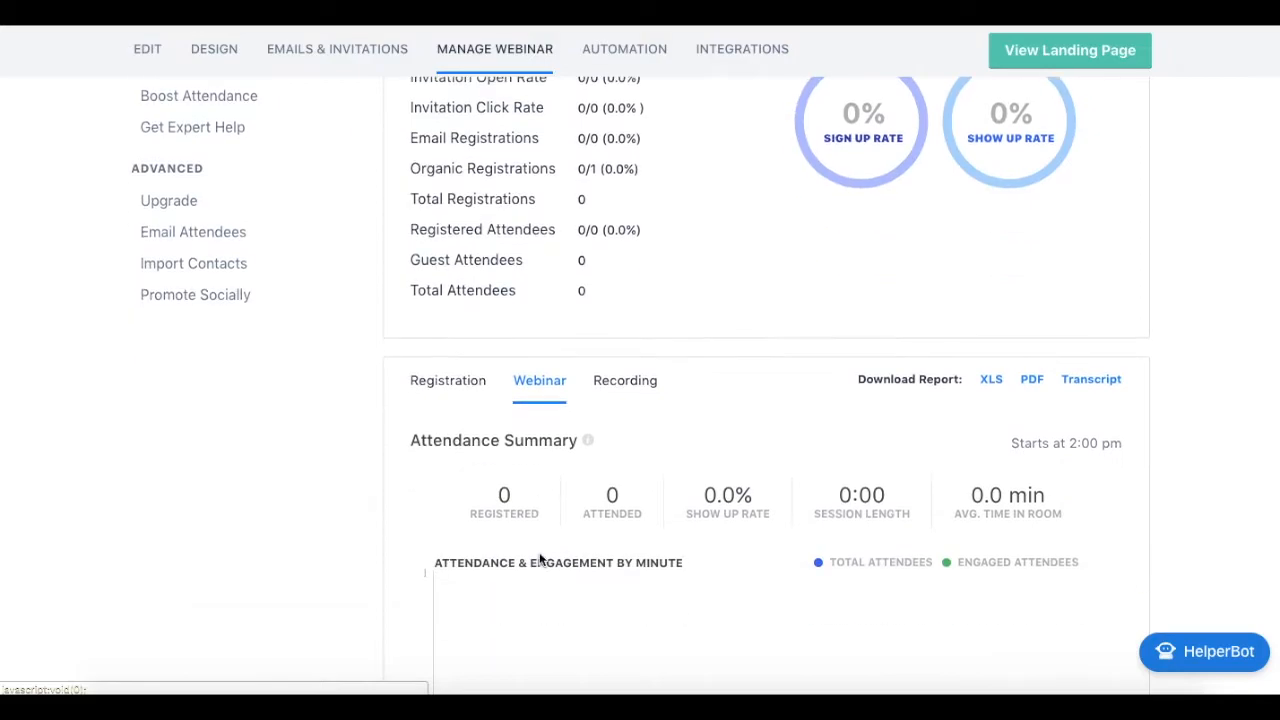
scroll(539, 560, down, 1)
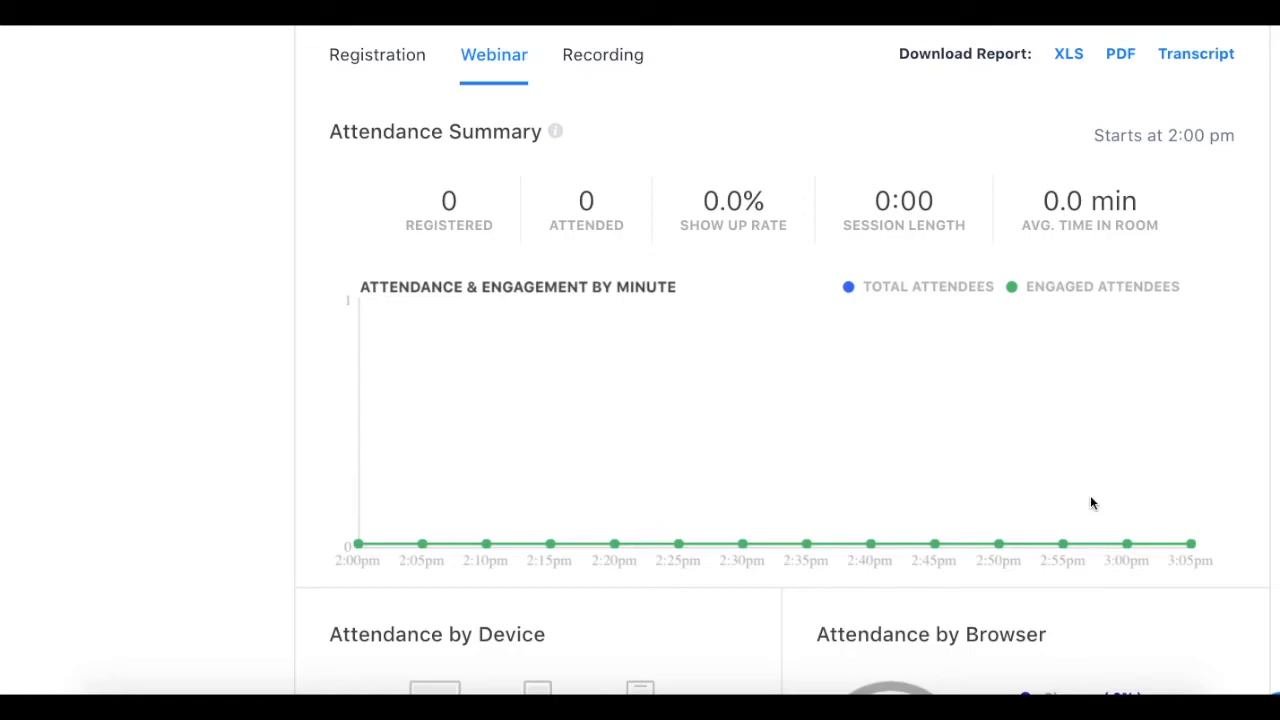
scroll(1092, 503, down, 5)
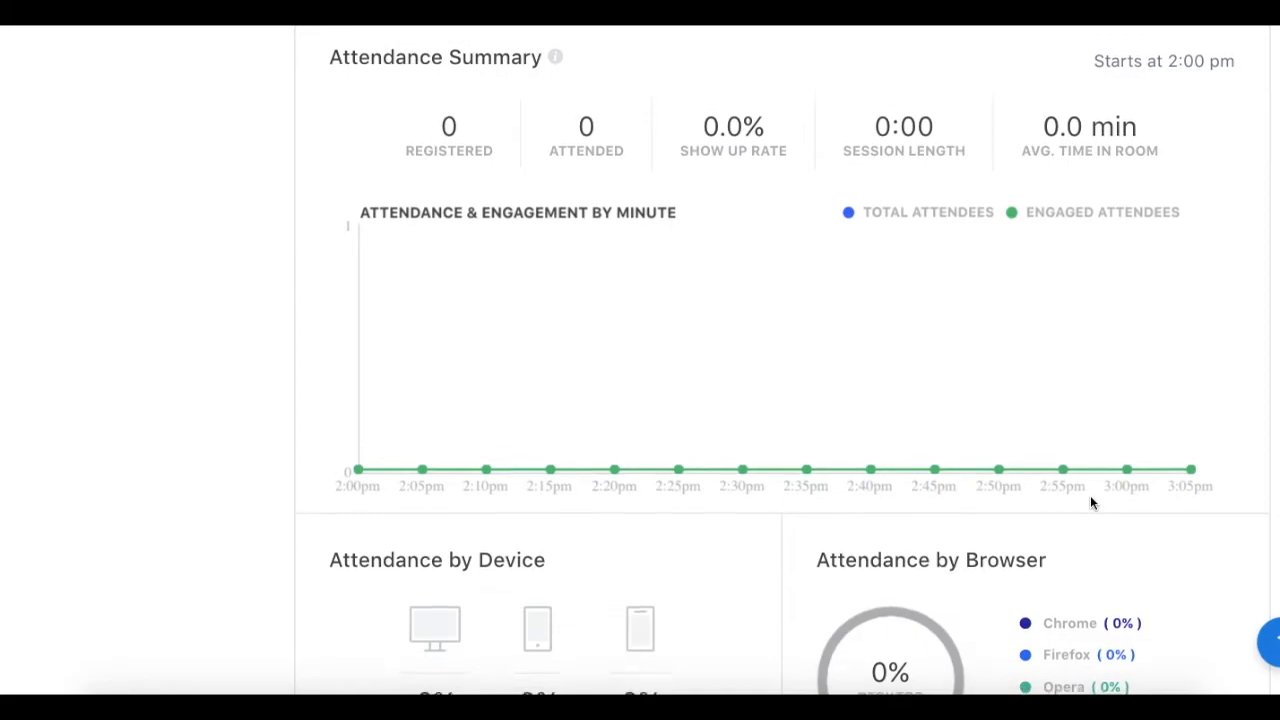
scroll(1092, 503, down, 5)
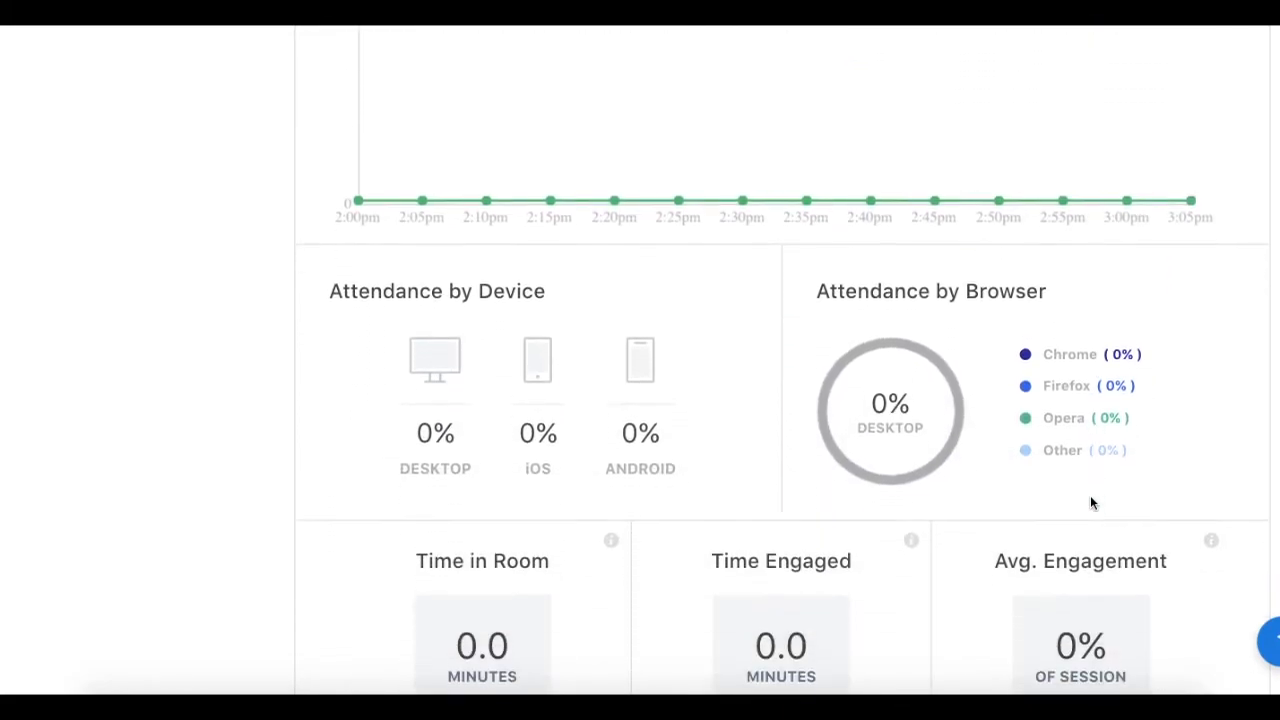
scroll(1091, 497, down, 2)
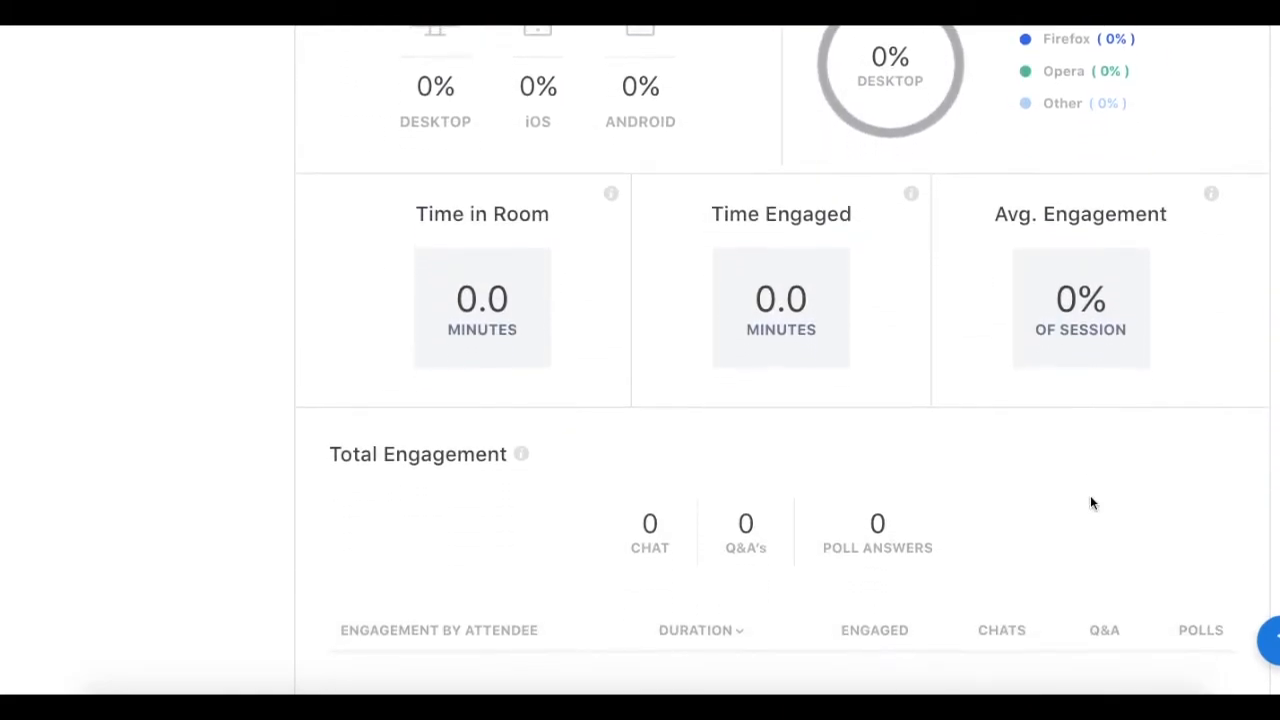
scroll(1091, 503, down, 2)
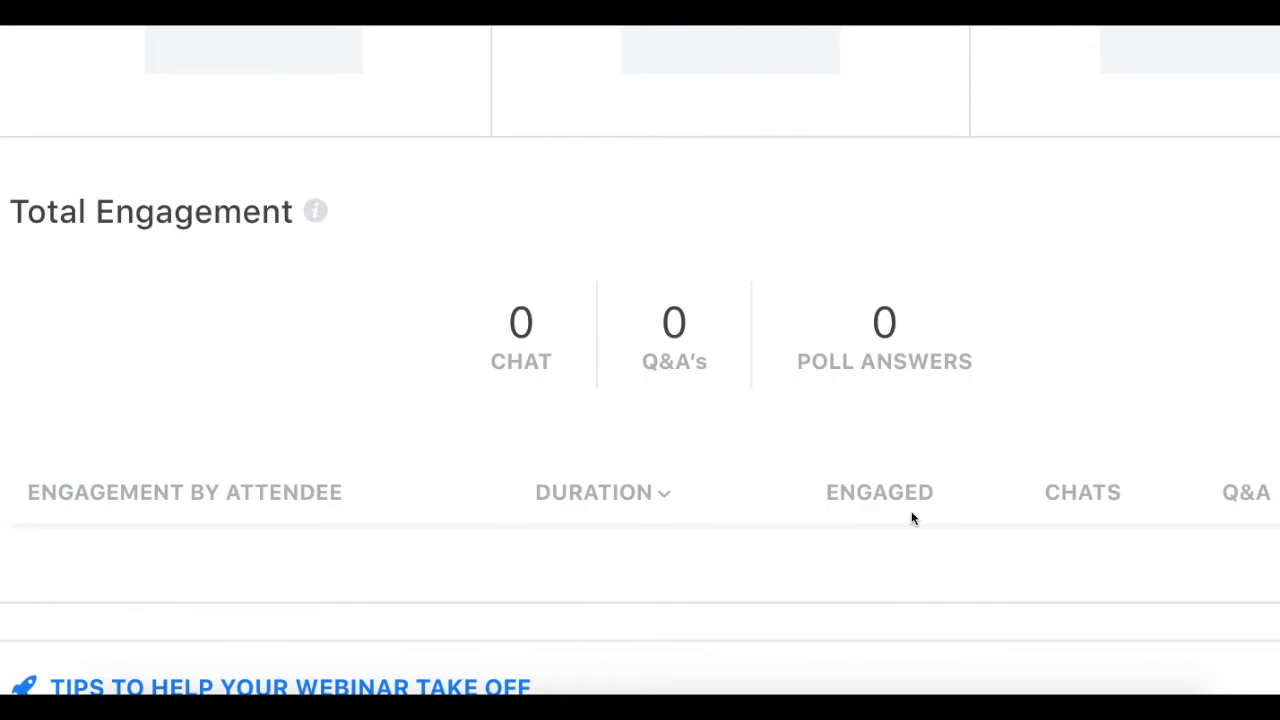
scroll(912, 518, right, 5)
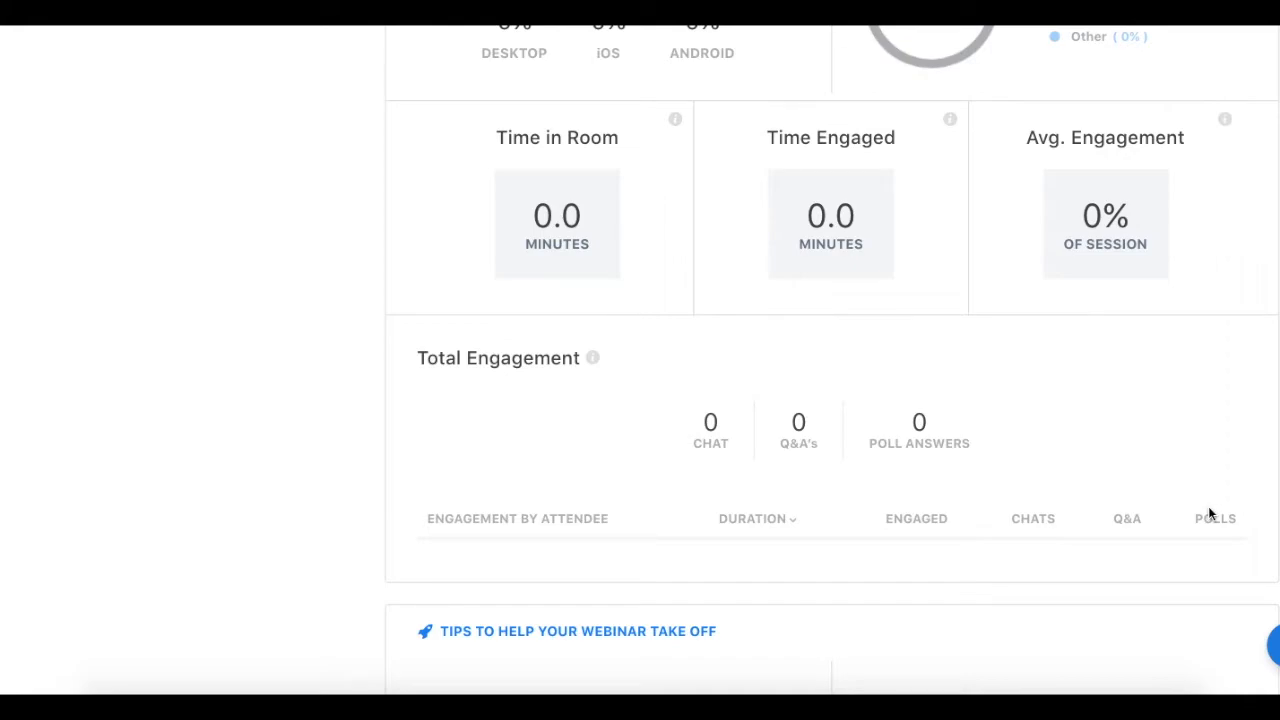
Return to the start of the Webinar report and check the XLS, PDF and Transcript download options.
scroll(1208, 514, up, 10)
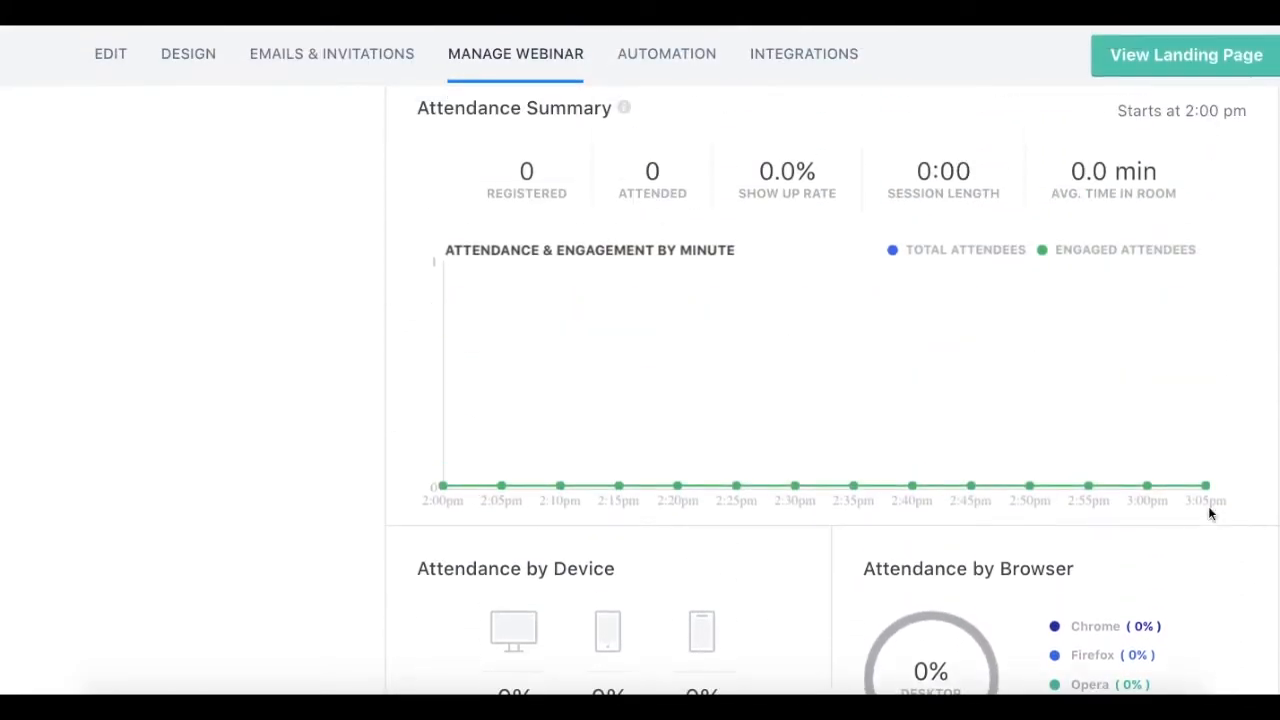
scroll(1209, 508, up, 1)
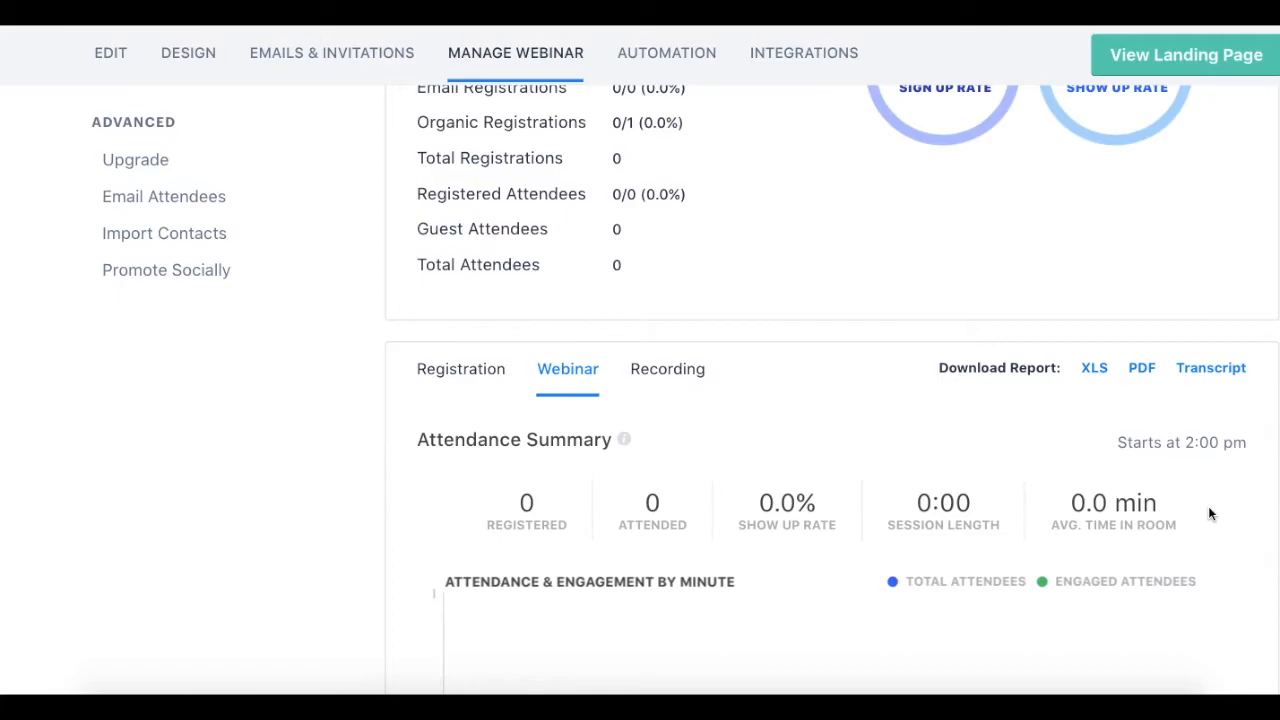
scroll(1209, 508, right, 1)
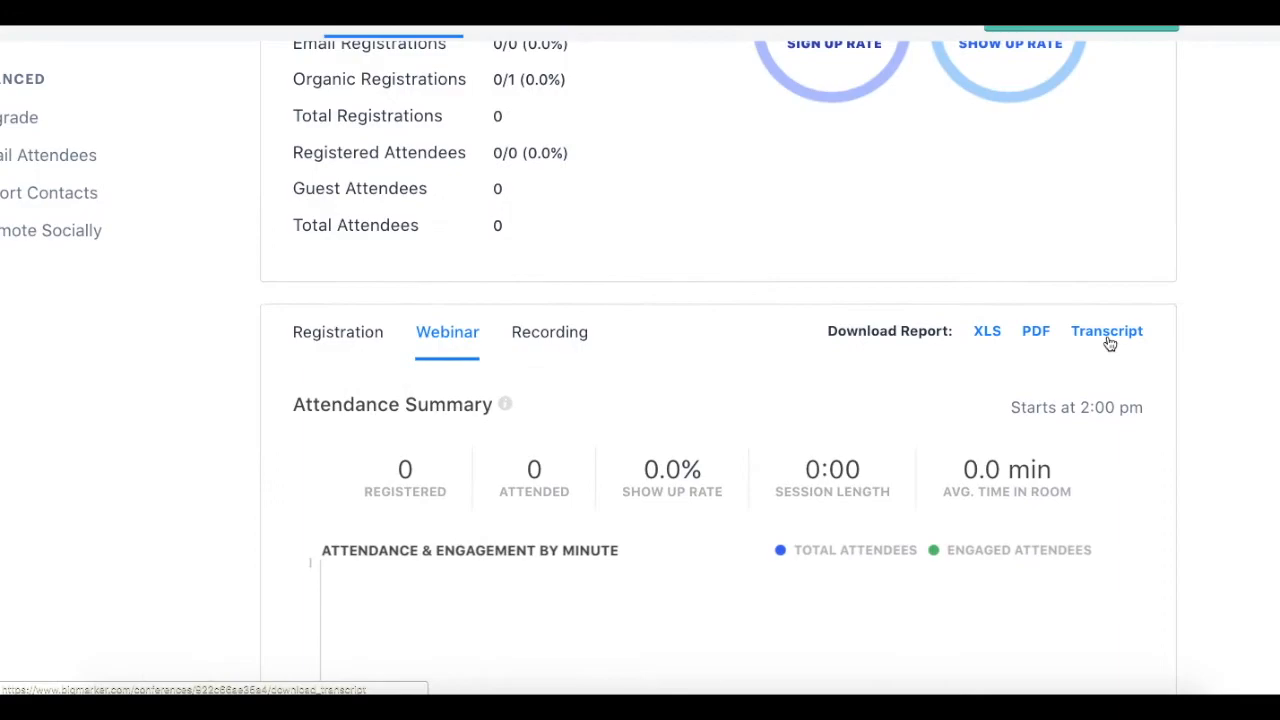
Look over the available webinar widgets, then open the Registration Widget and examine its type, image, color and embed code settings.
scroll(1110, 343, up, 5)
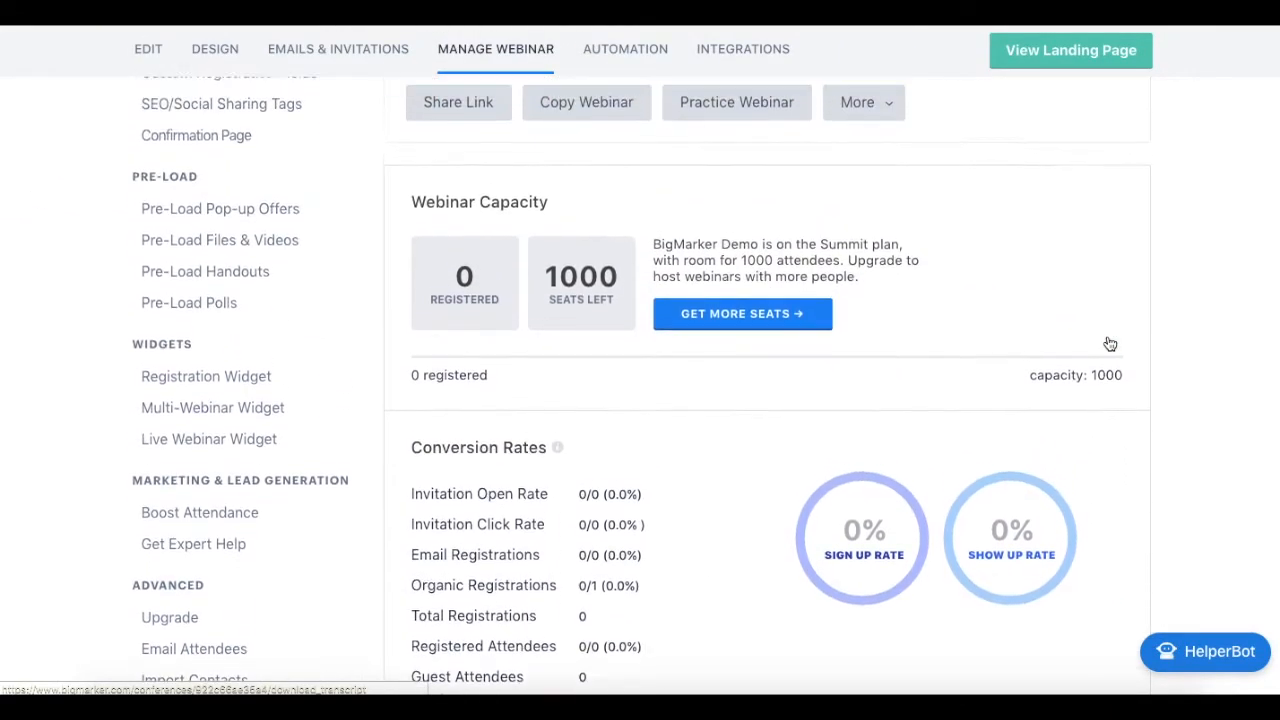
scroll(1110, 343, up, 1)
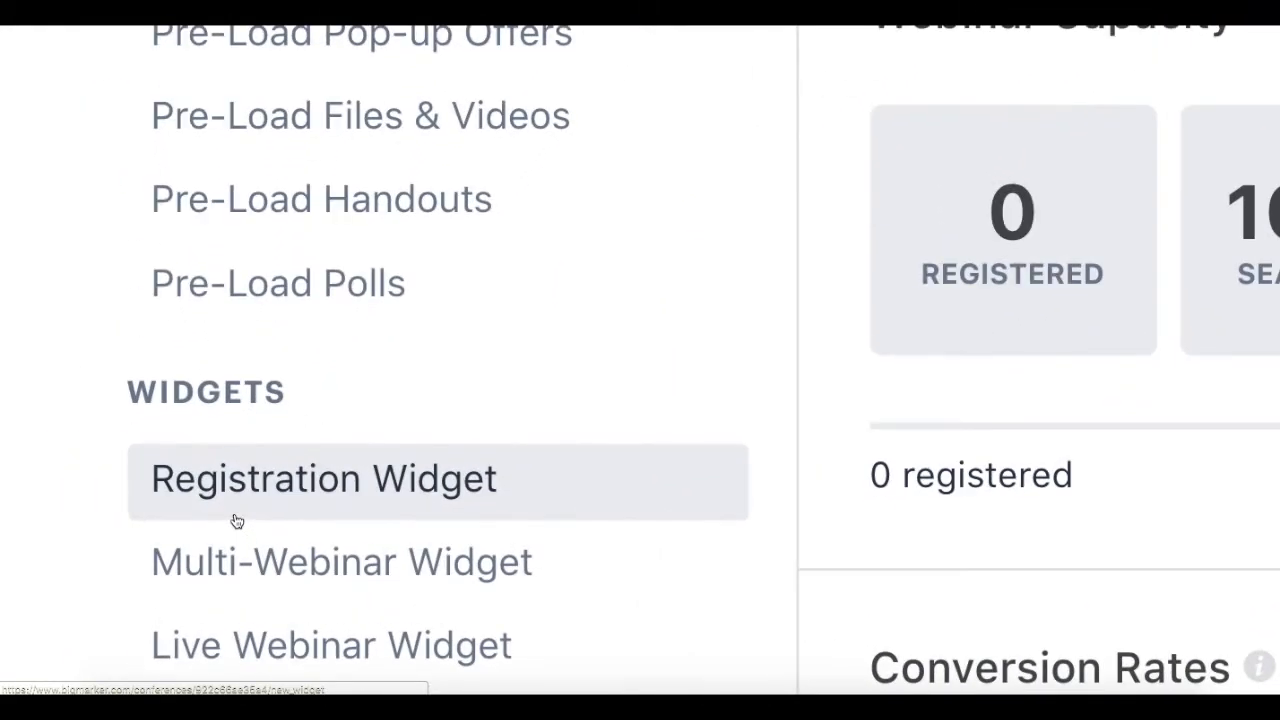
scroll(237, 521, down, 1)
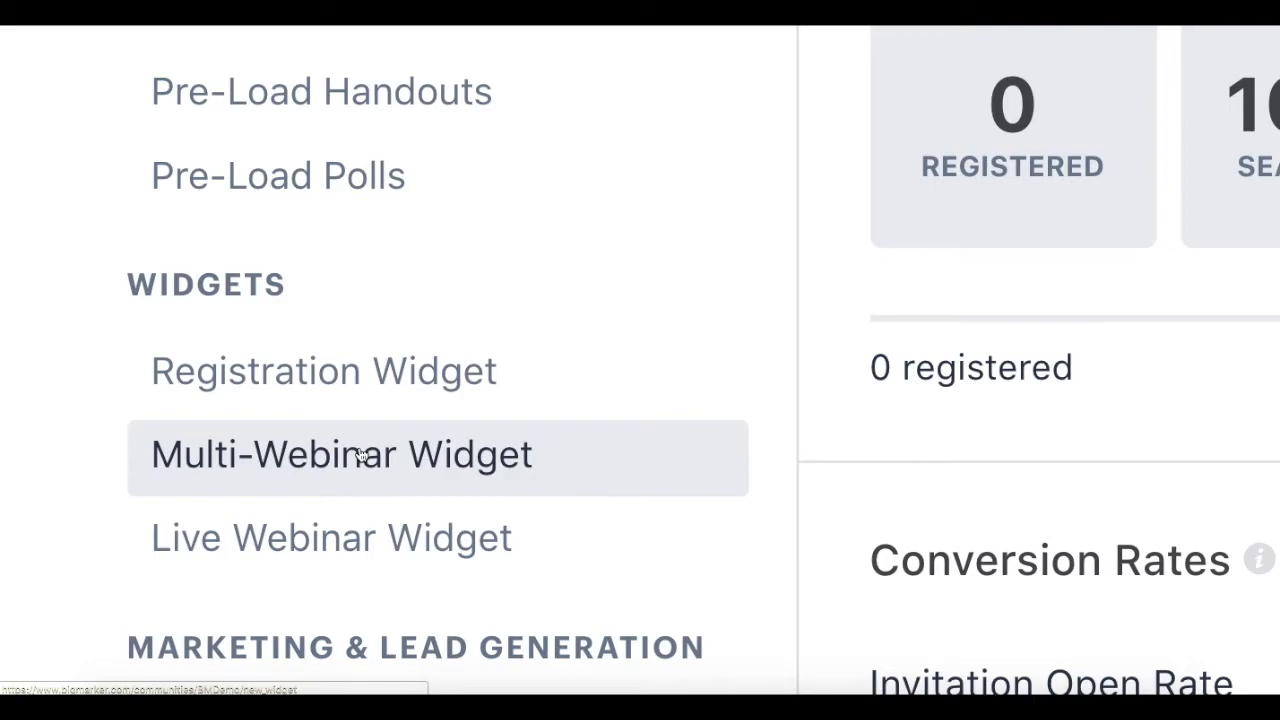
click(408, 370)
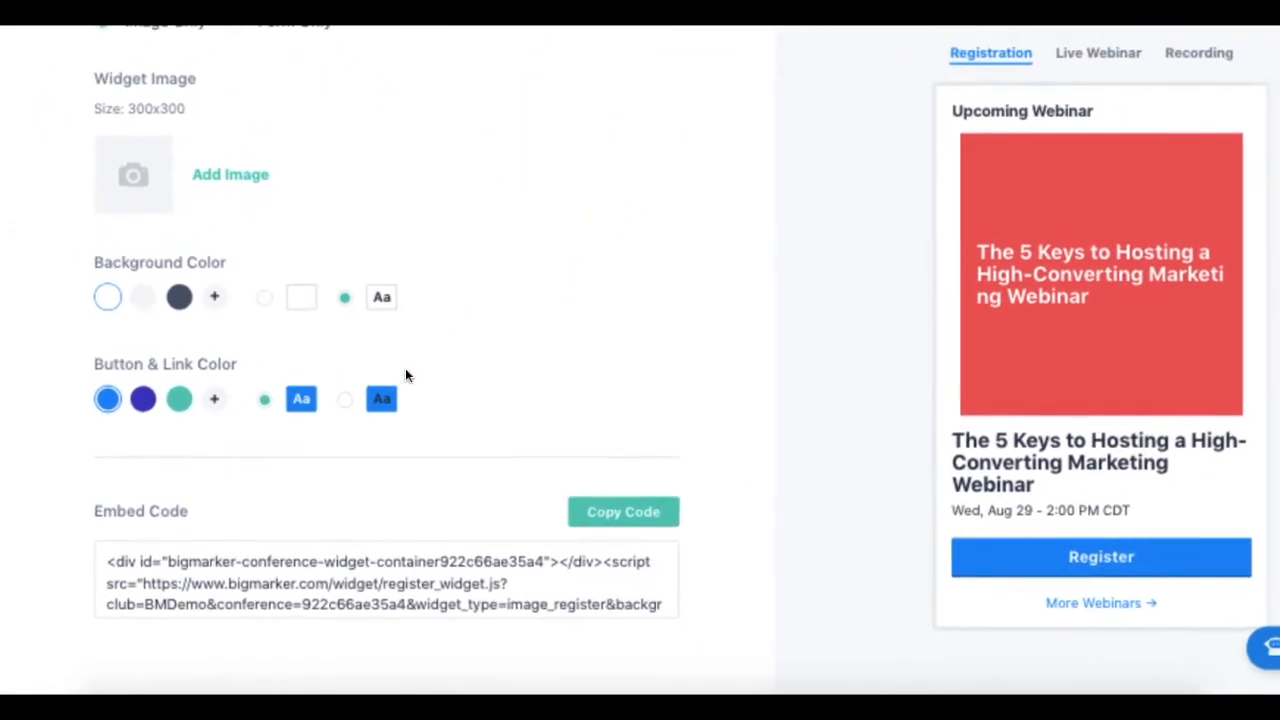
scroll(405, 375, down, 1)
scroll(405, 375, up, 1)
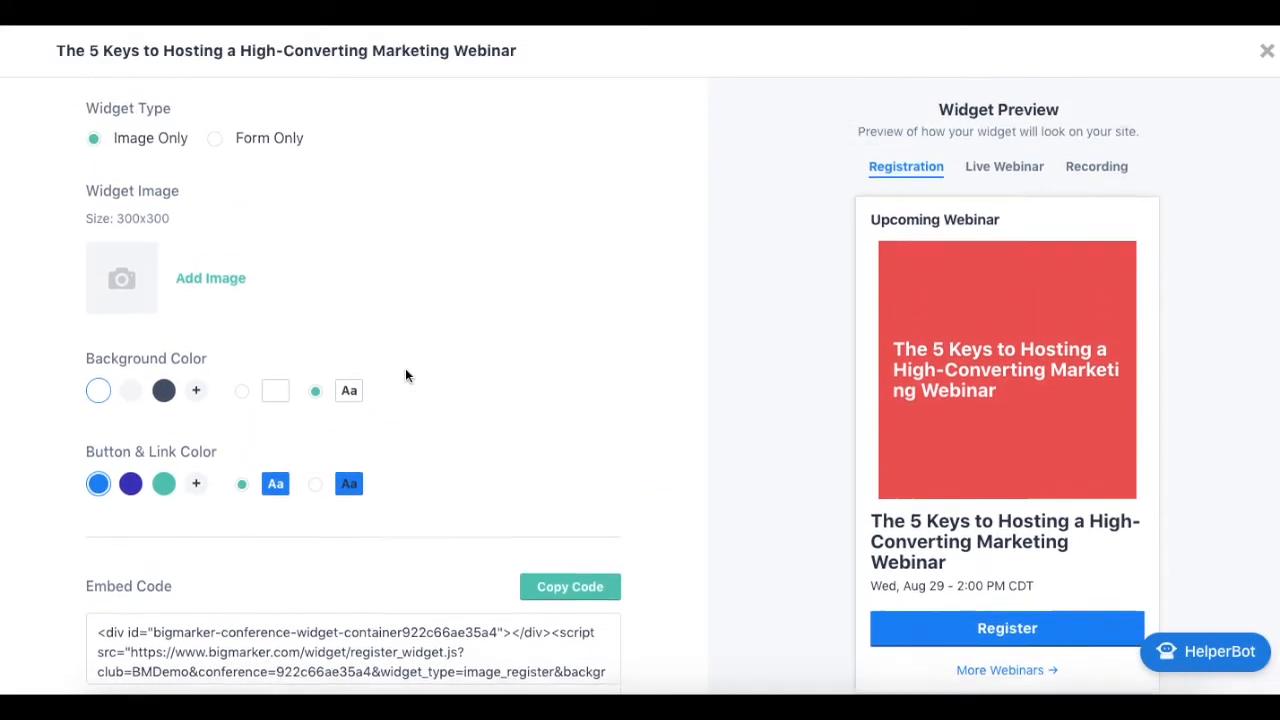
scroll(405, 375, down, 1)
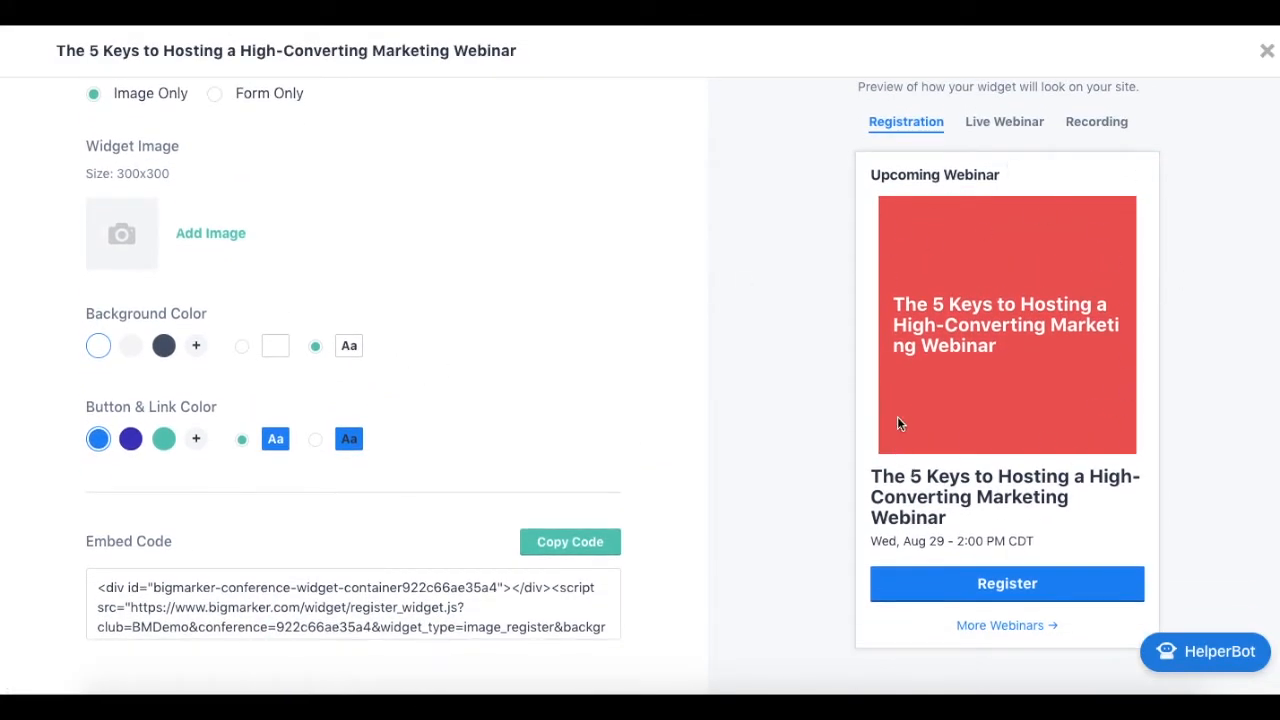
Compare the Form Only and Image Only types in the Registration Widget preview, then view the Live Webinar Widget's embed code.
scroll(897, 423, down, 1)
scroll(446, 395, up, 2)
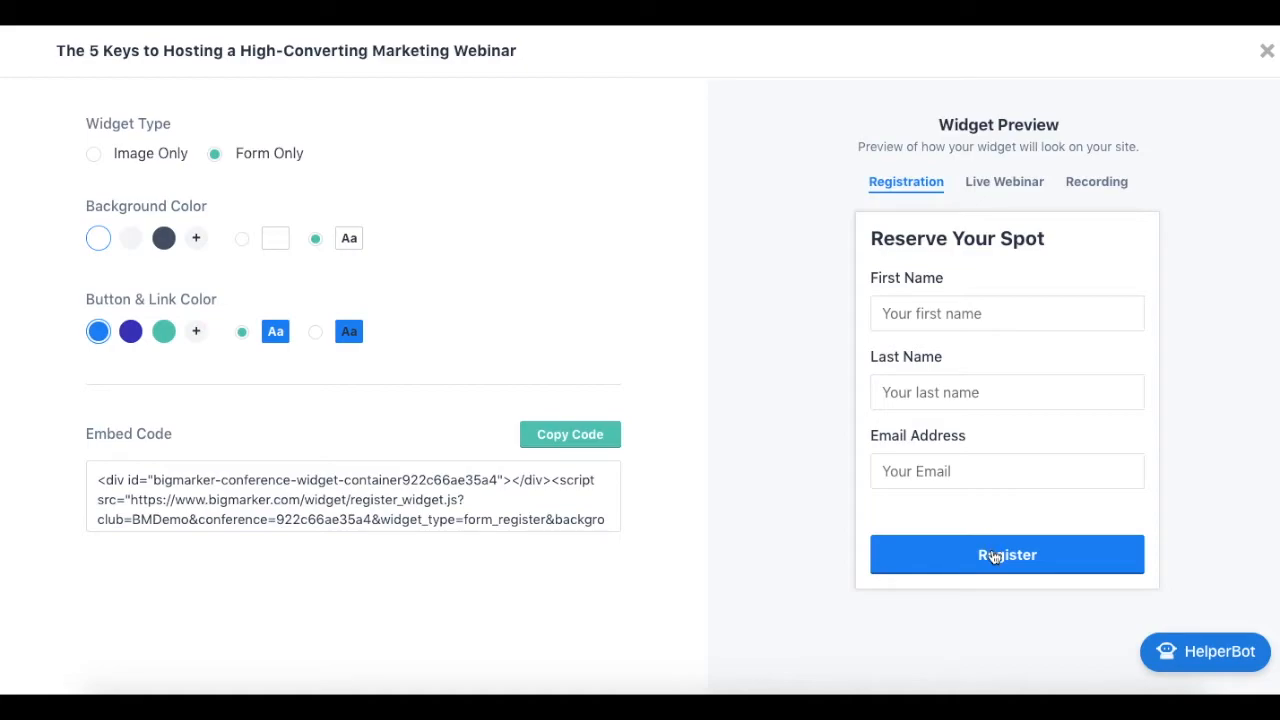
click(95, 154)
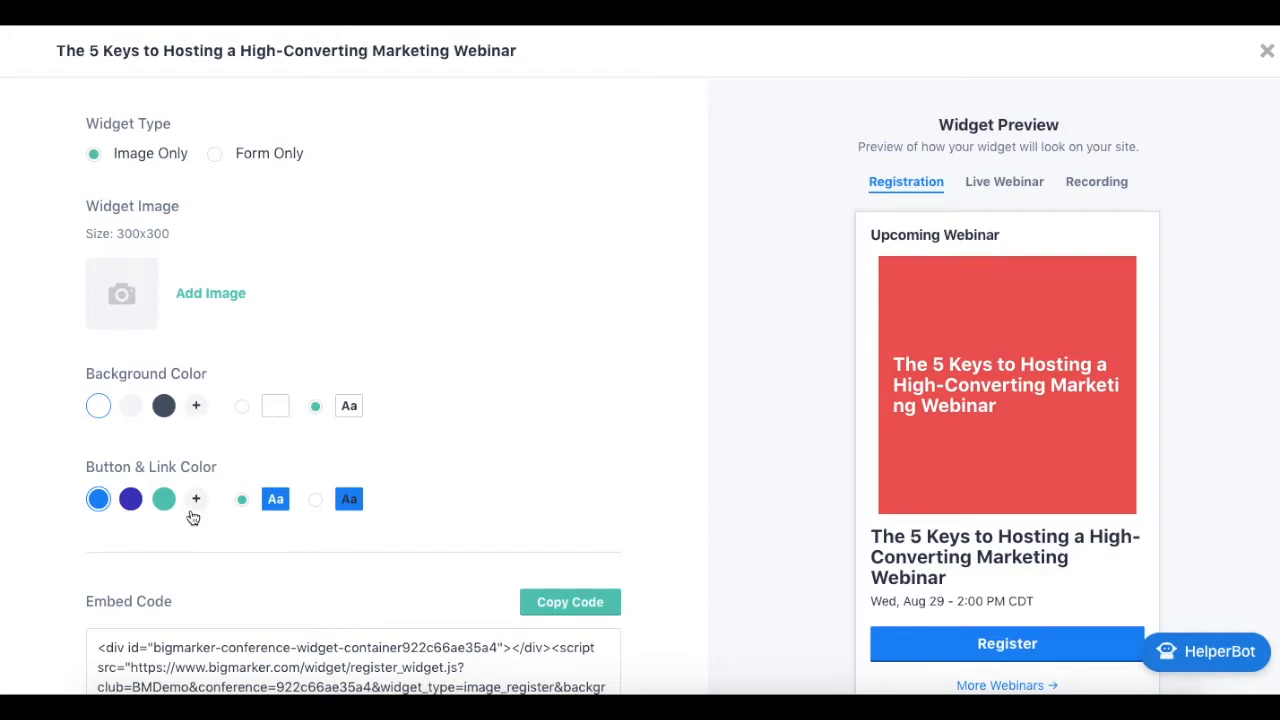
scroll(193, 517, down, 2)
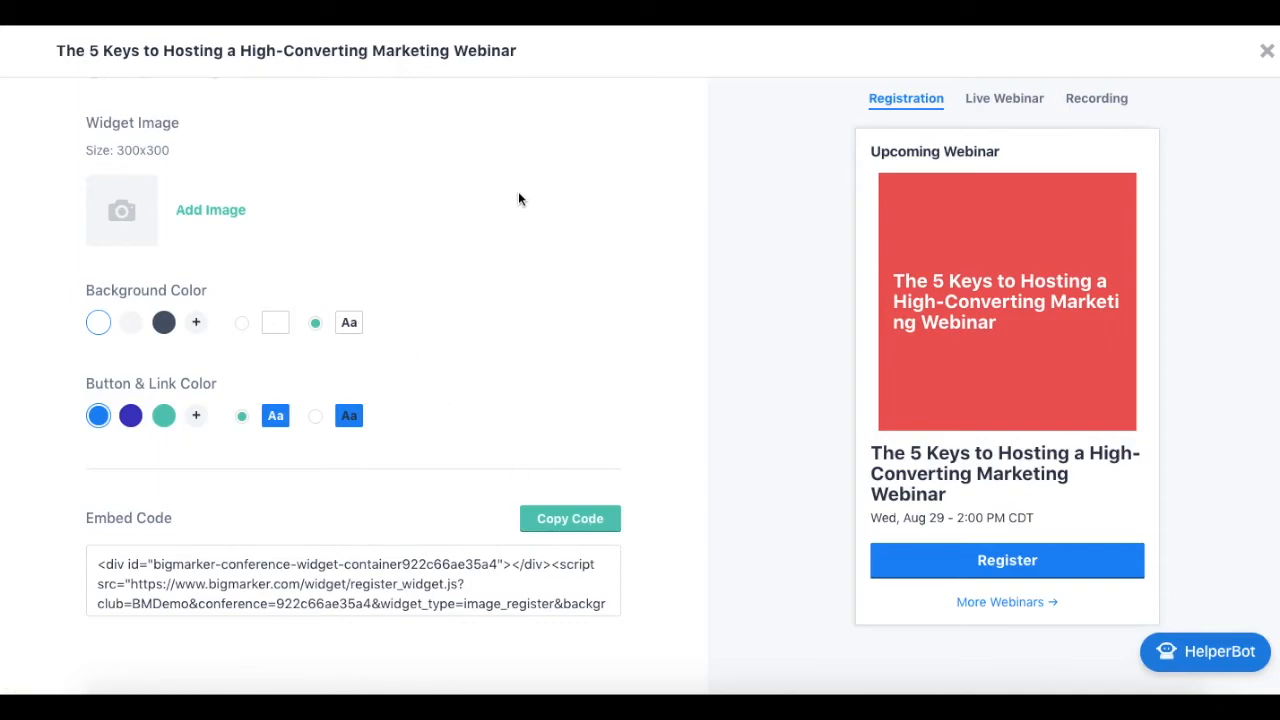
click(1268, 53)
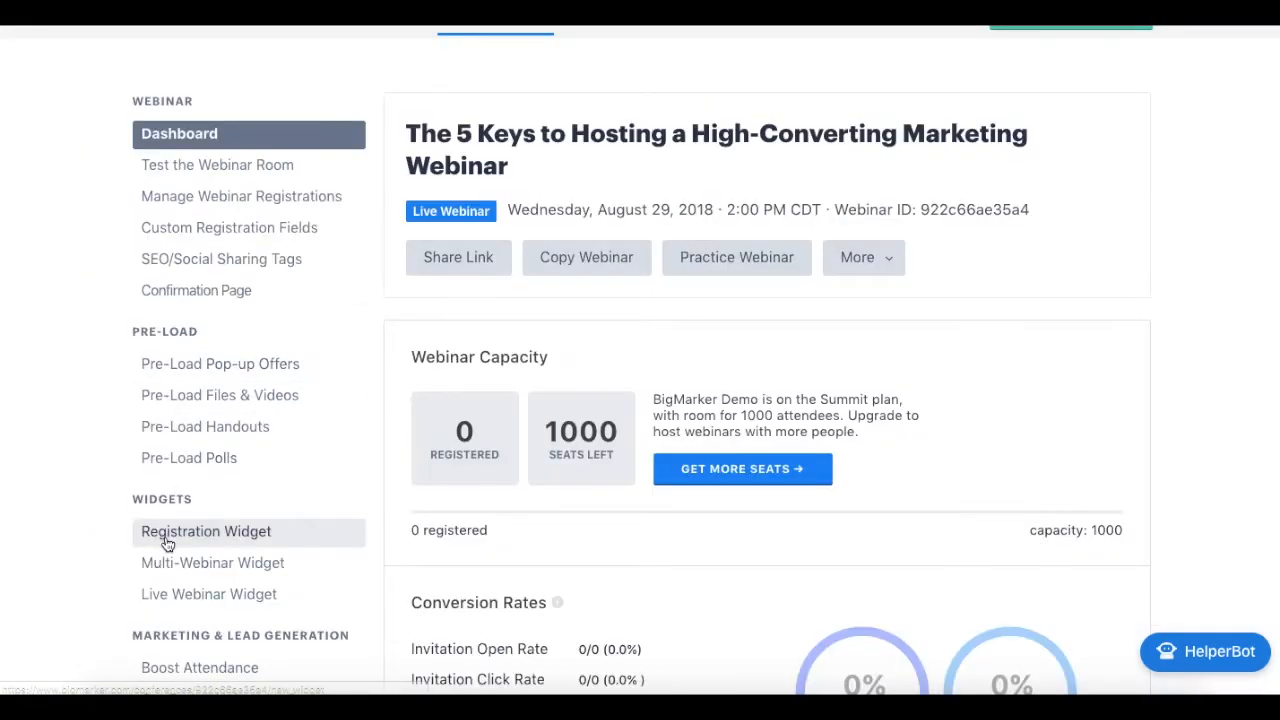
click(215, 597)
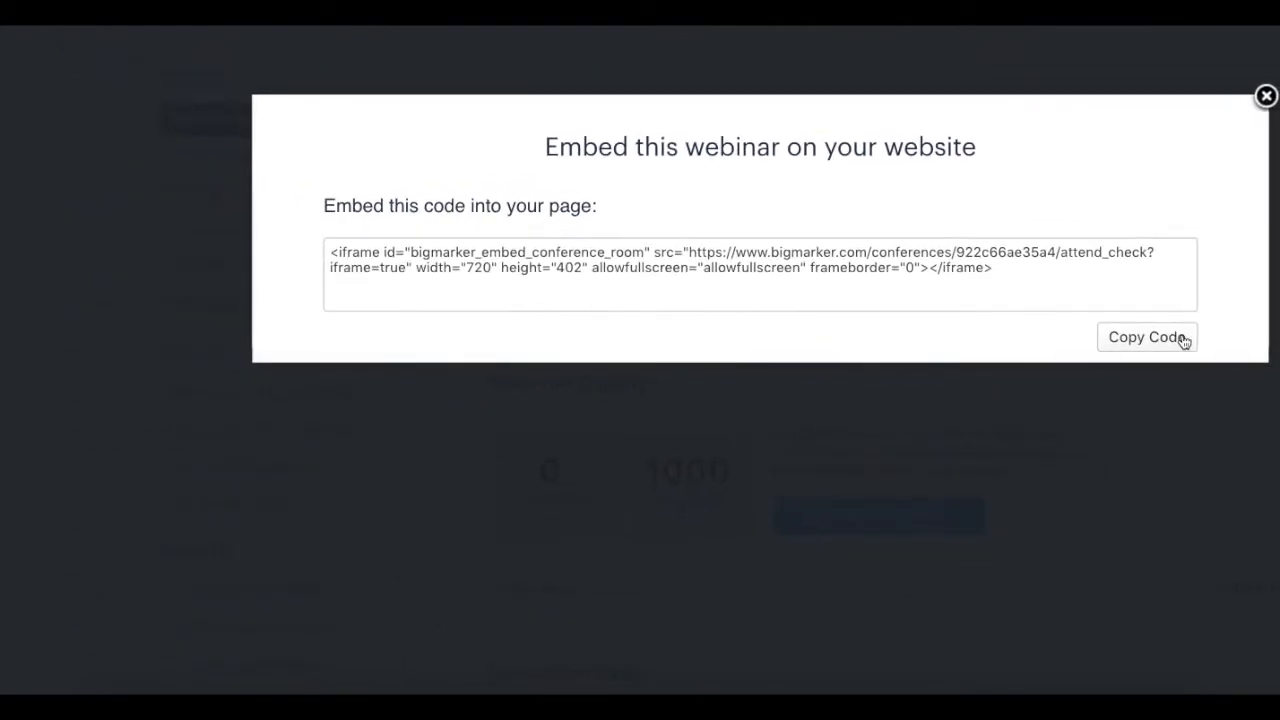
click(1255, 98)
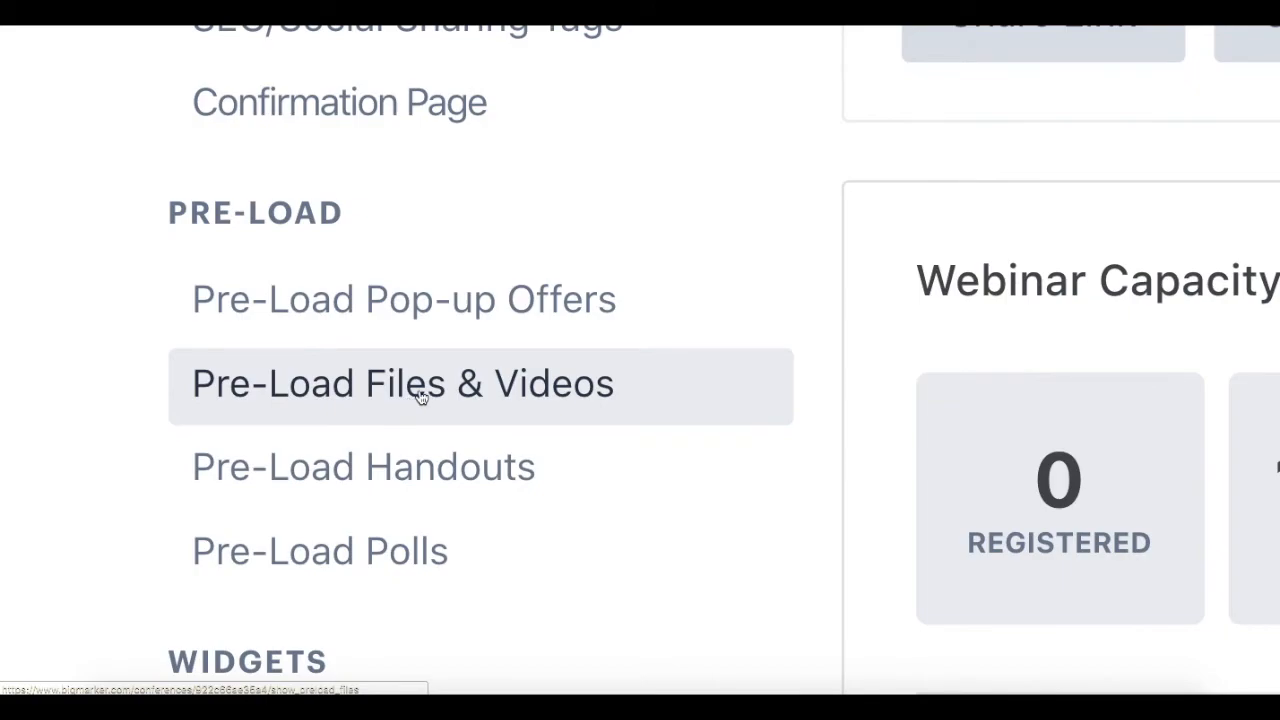
Show the Pre-Load Files & Videos page and check the file upload and video adding options.
click(500, 392)
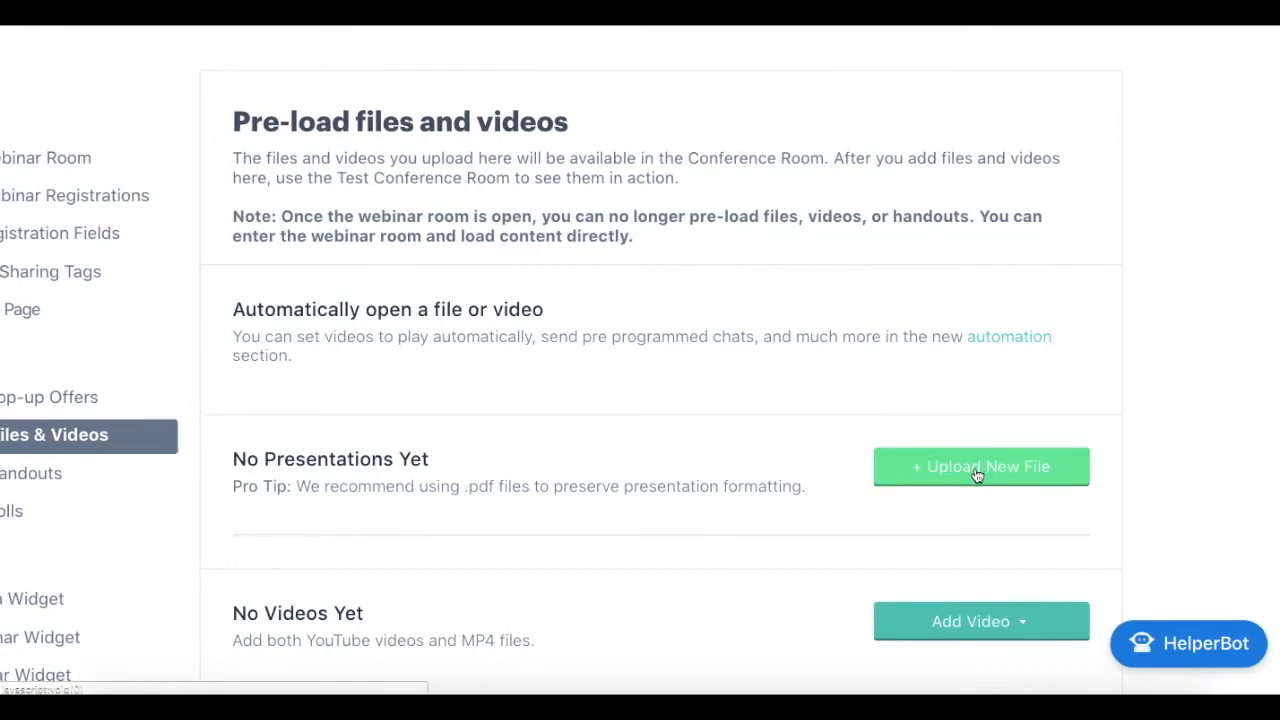
scroll(972, 474, down, 1)
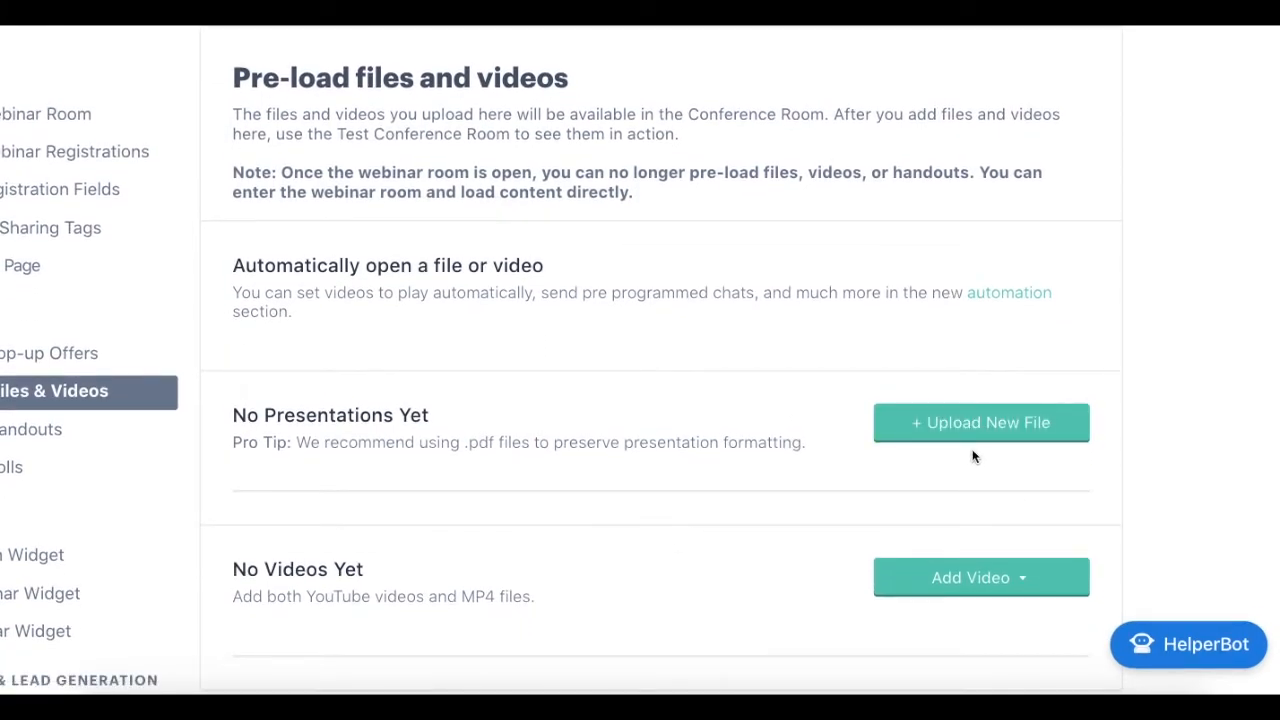
scroll(972, 457, down, 2)
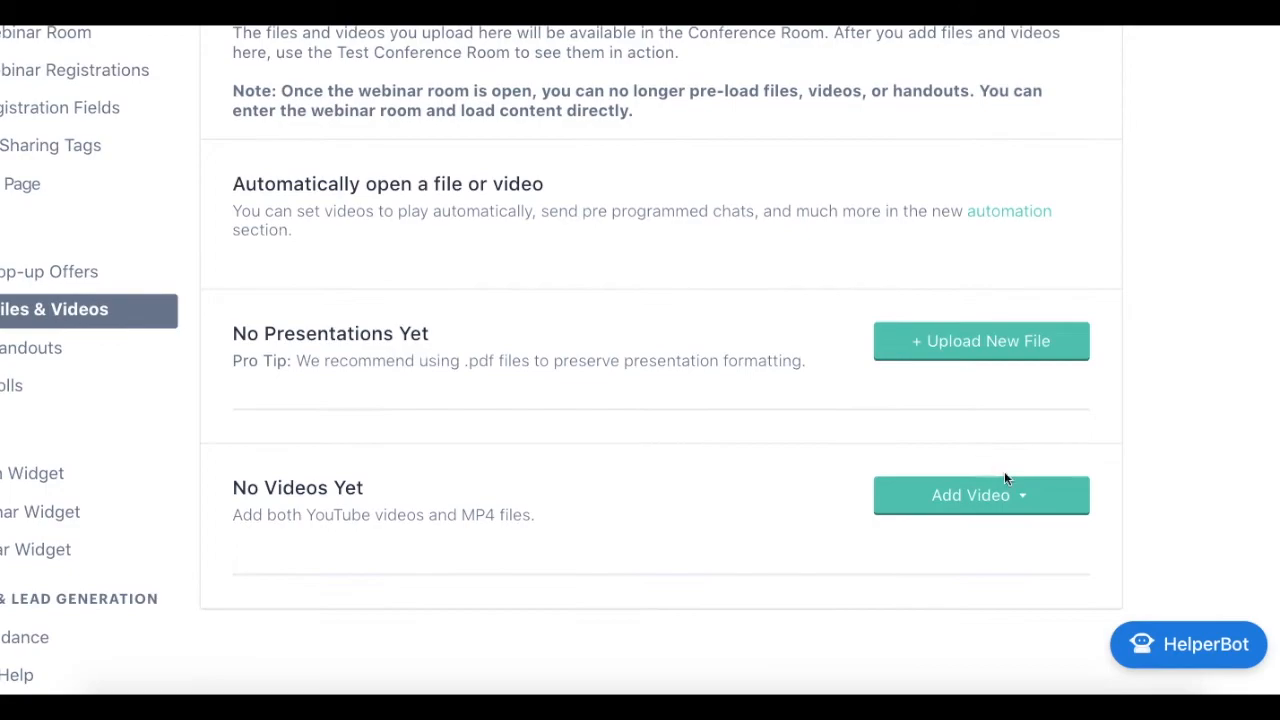
click(1006, 507)
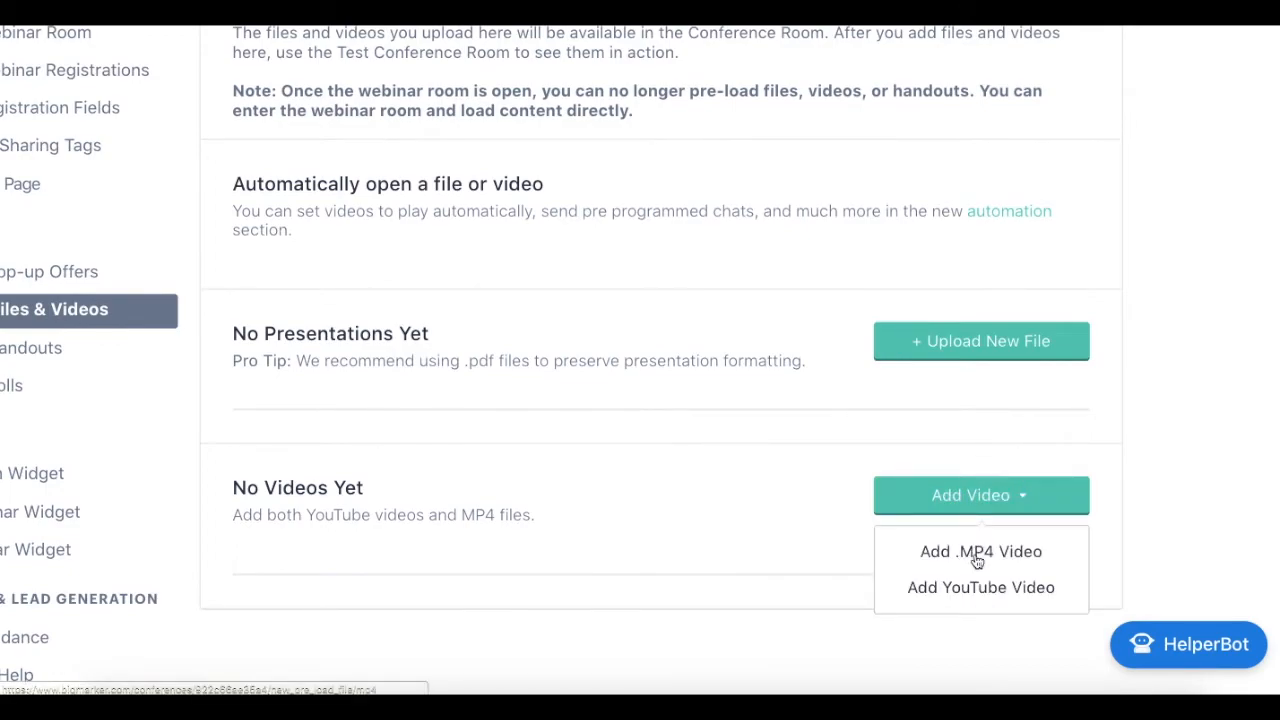
click(985, 505)
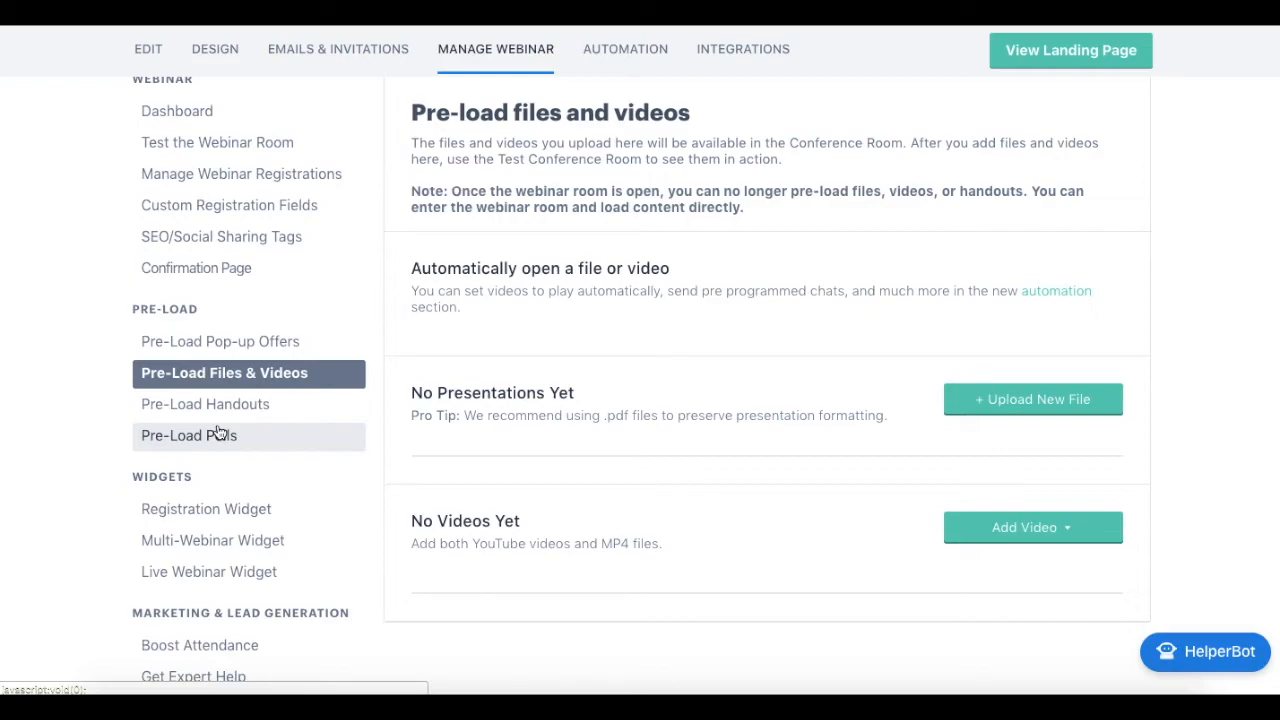
Turn on automation for the webinar and look over its automated workflow events.
scroll(218, 432, up, 1)
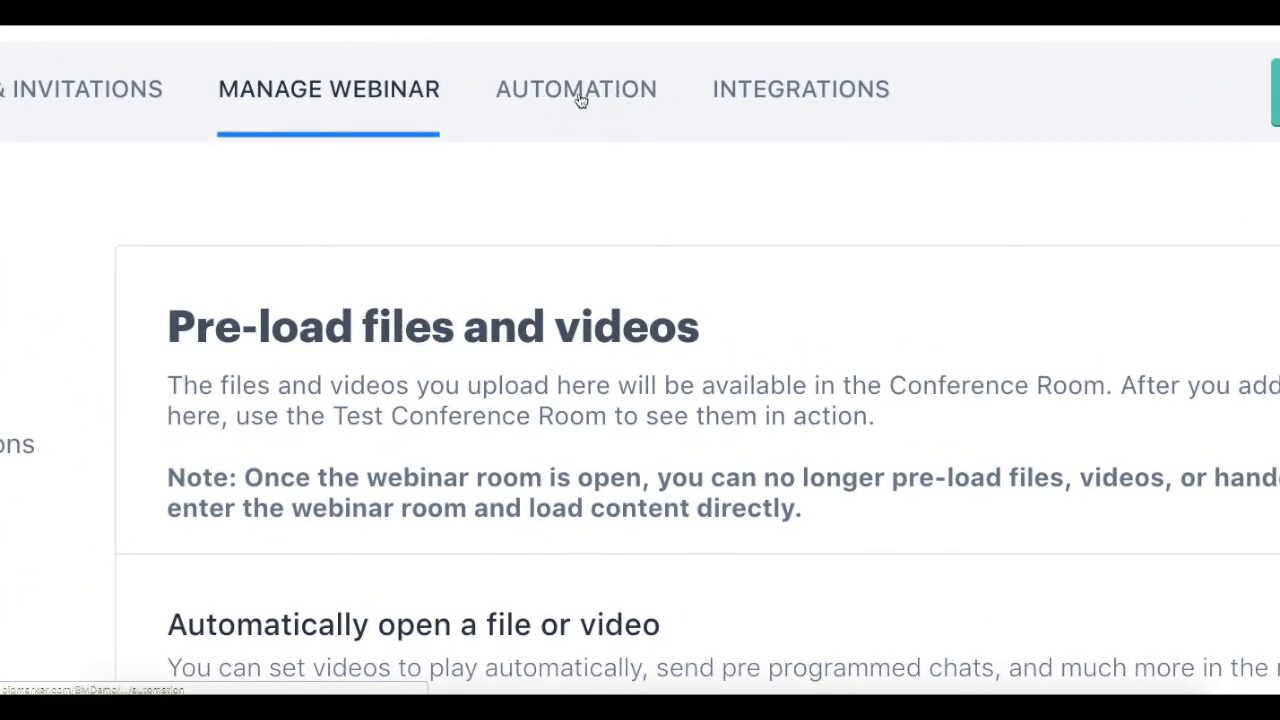
click(580, 97)
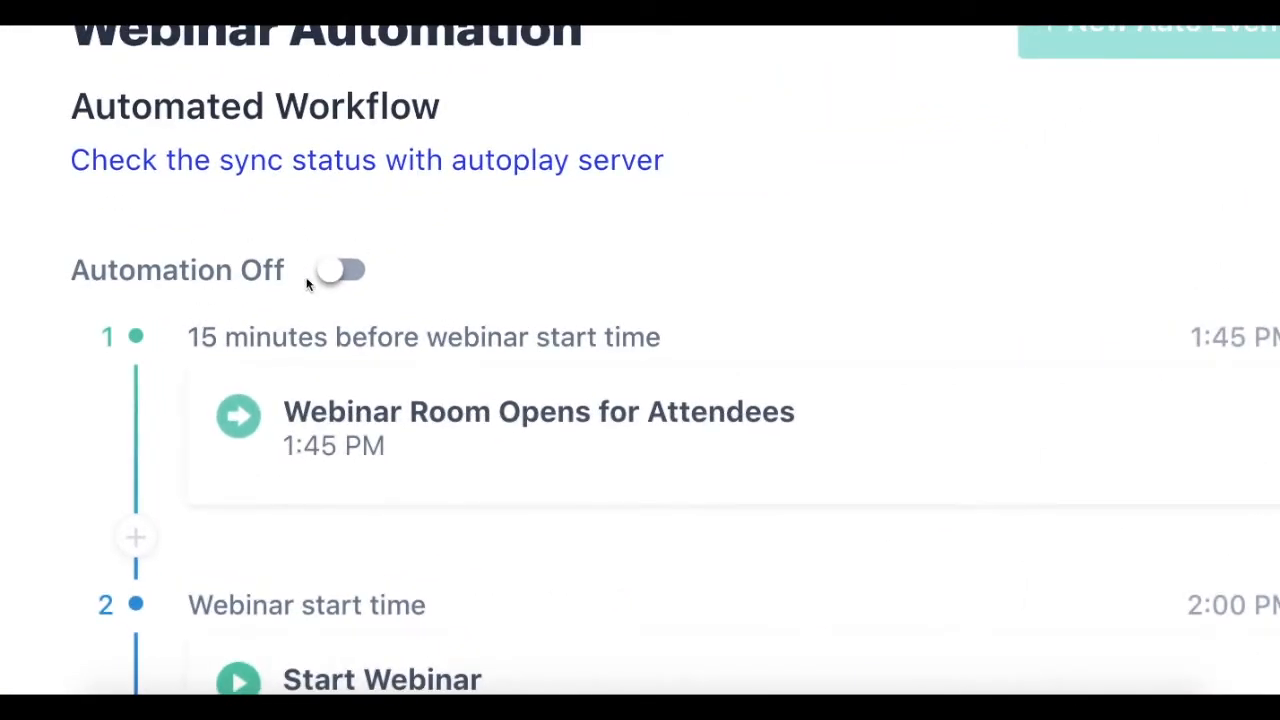
click(344, 284)
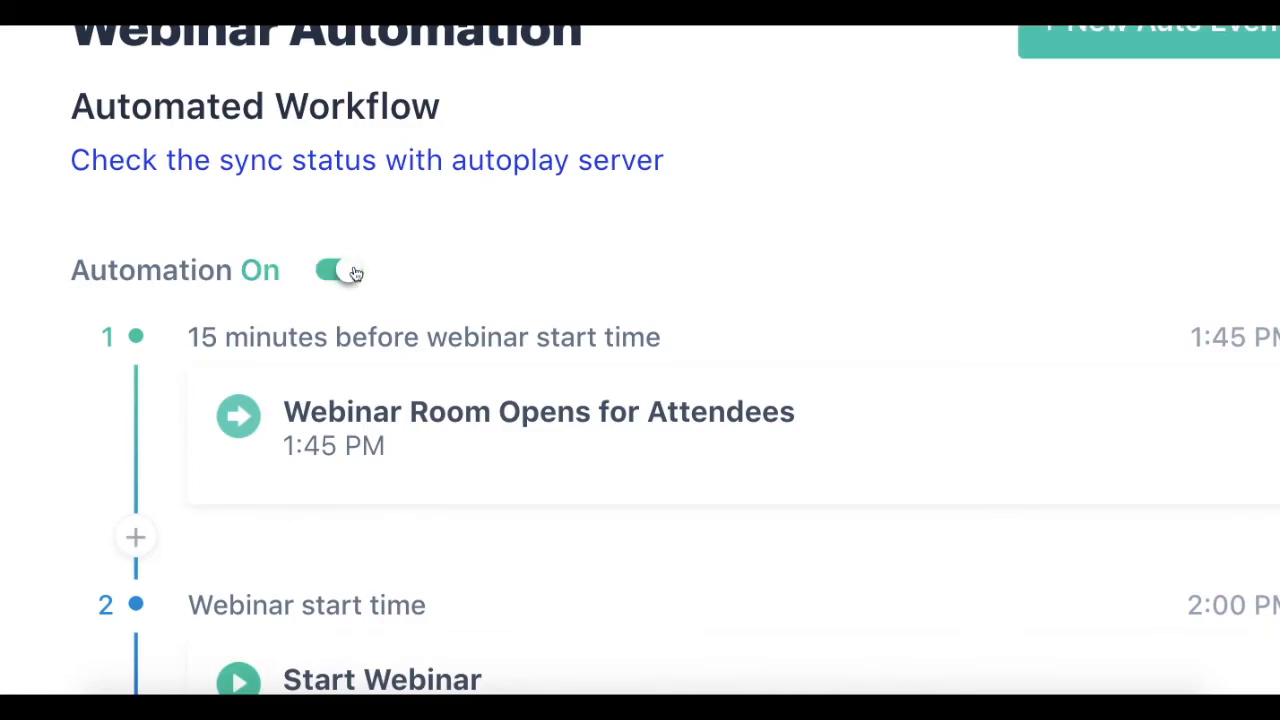
scroll(333, 276, down, 3)
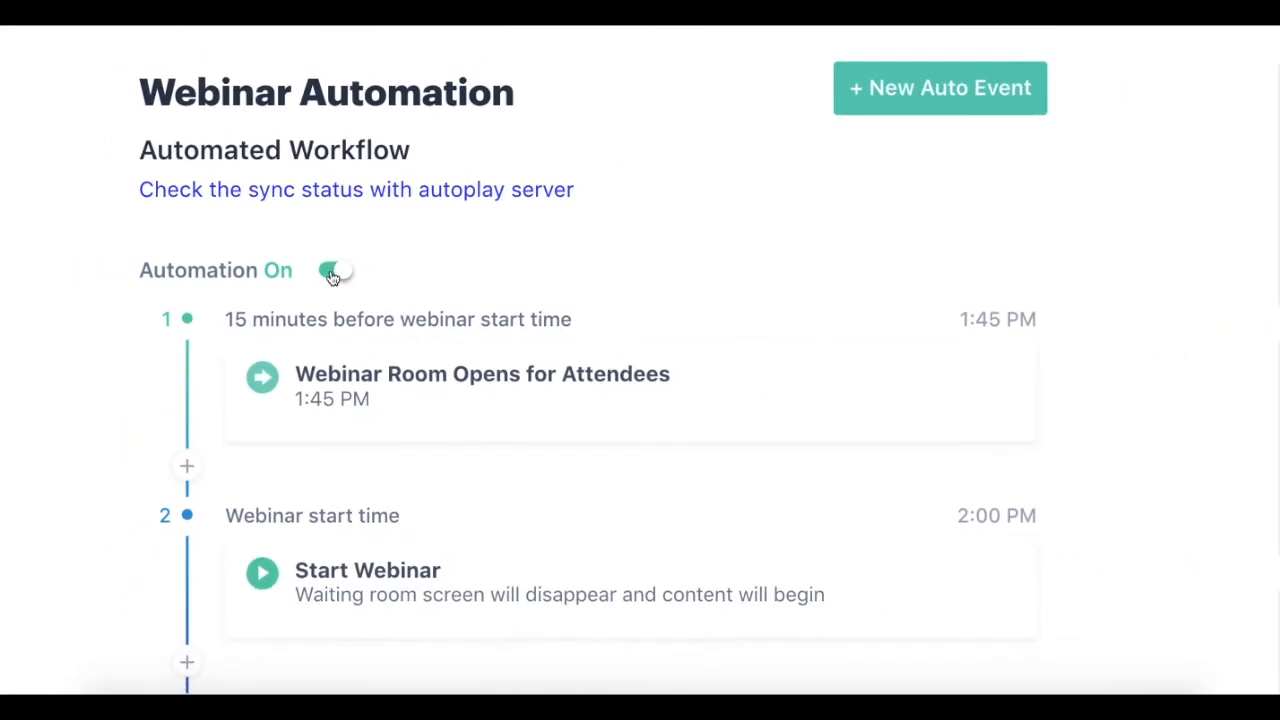
scroll(333, 278, down, 1)
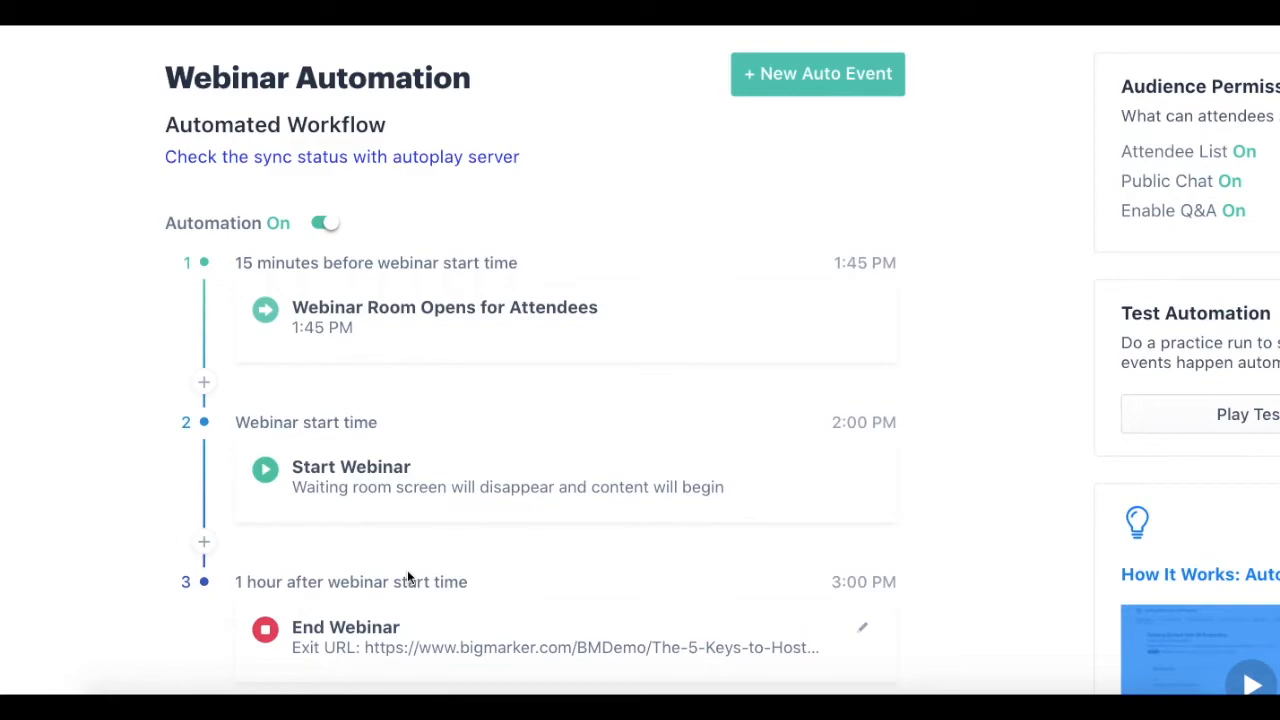
Look over the automated event types, examine the Send a Chat event's timing, title, sender and message settings, and leave without saving.
scroll(407, 577, up, 1)
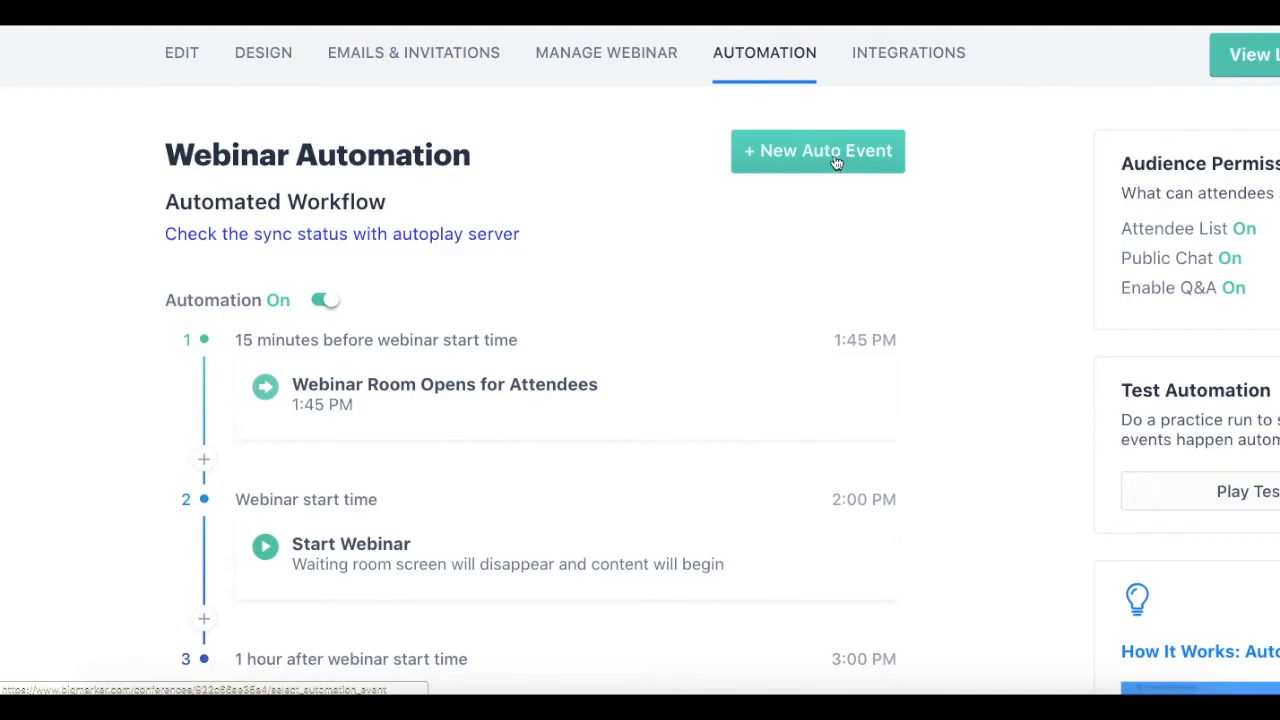
click(838, 160)
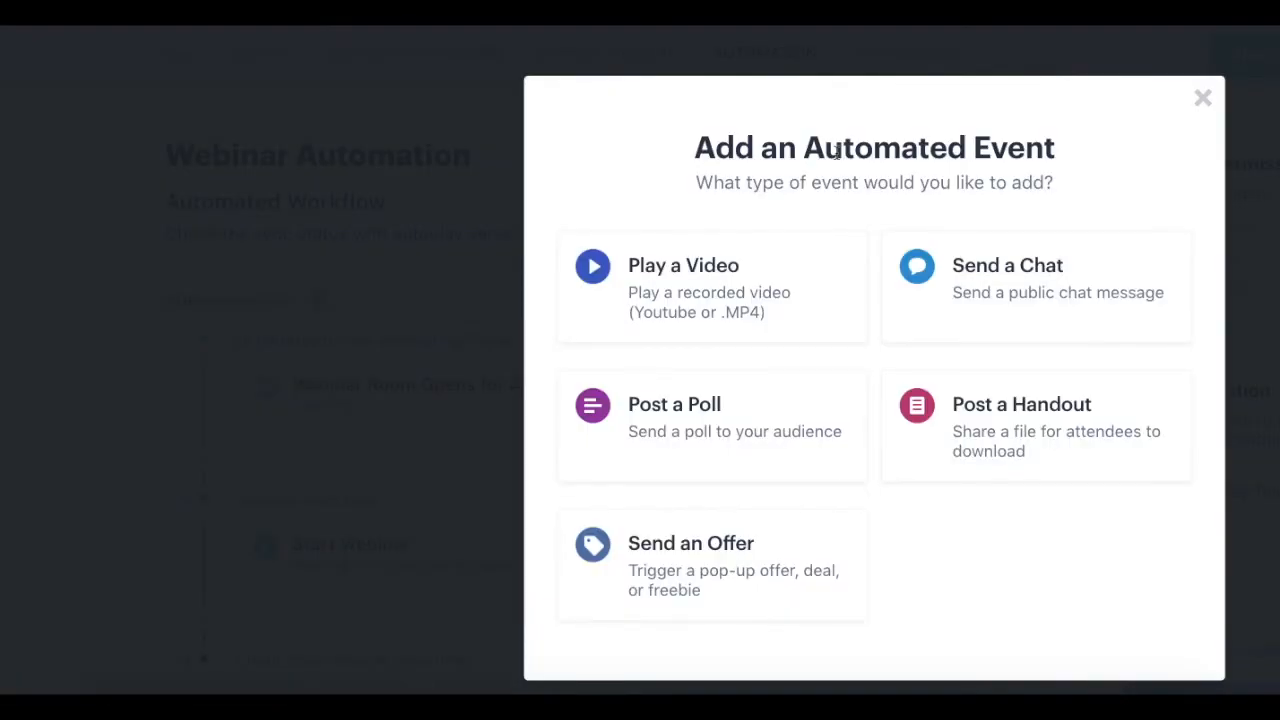
scroll(837, 153, down, 1)
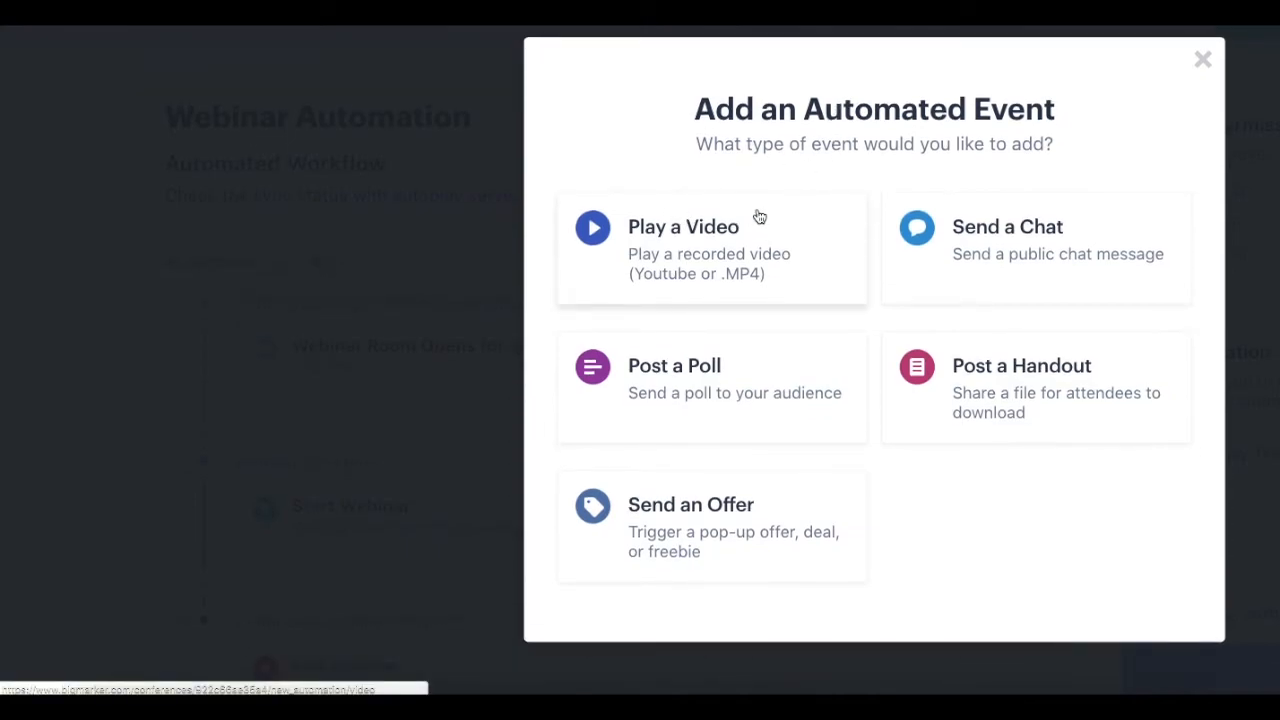
click(1042, 242)
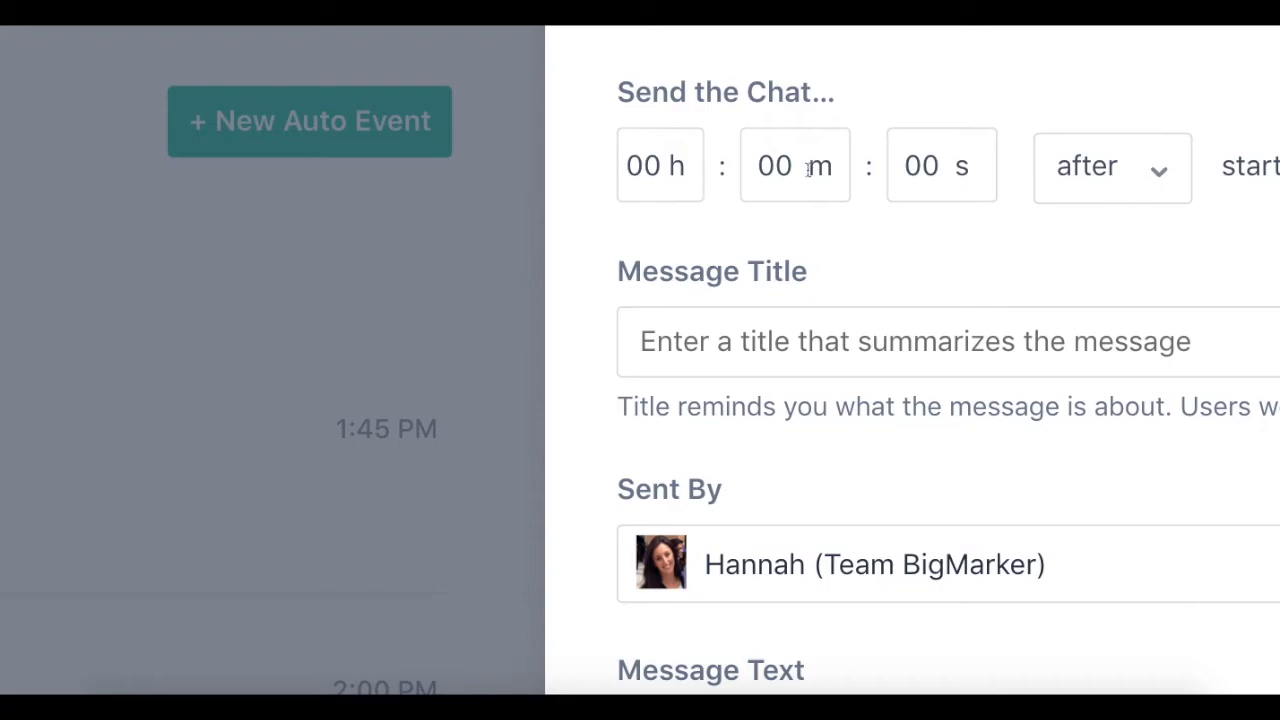
click(1079, 166)
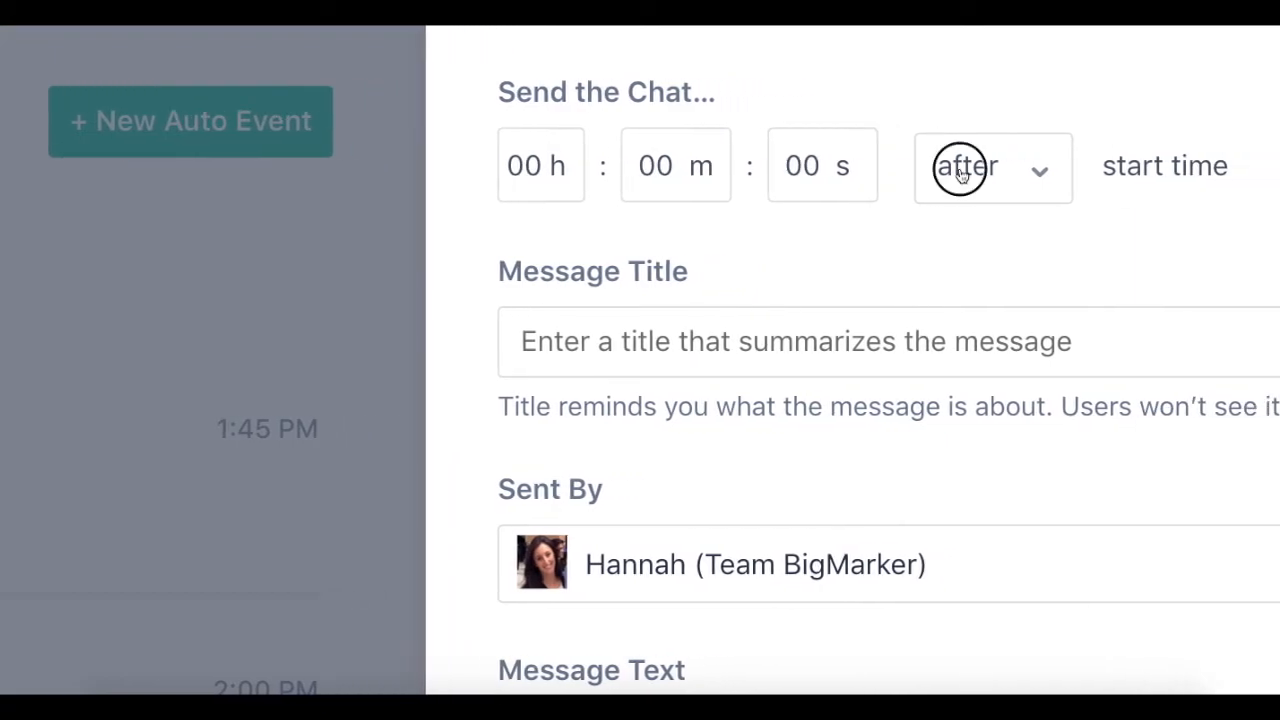
click(1135, 234)
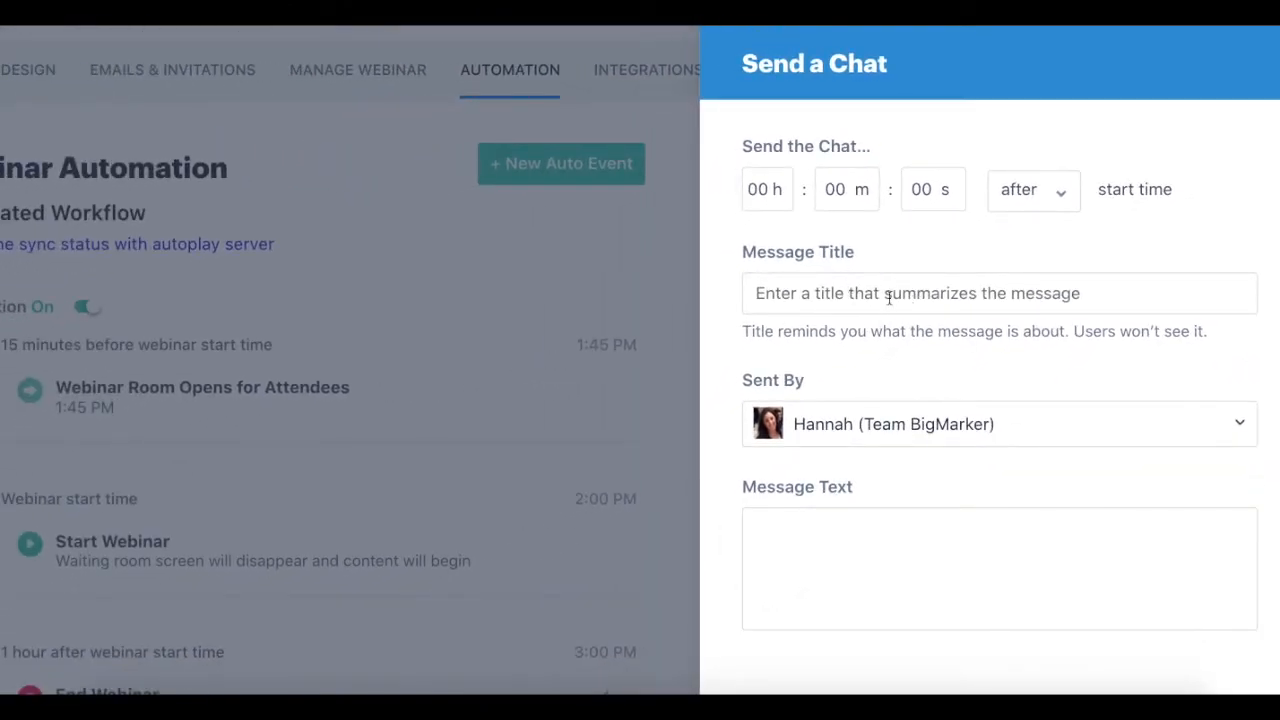
scroll(888, 297, down, 1)
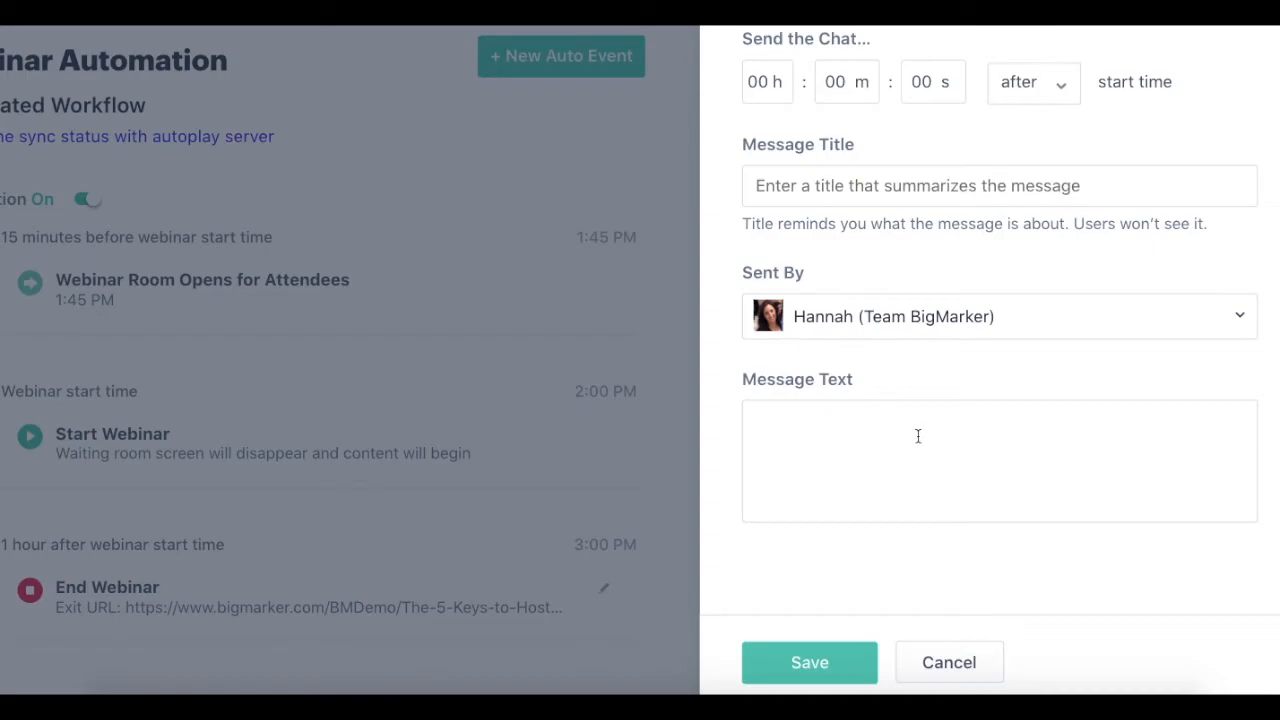
scroll(918, 436, down, 1)
click(949, 652)
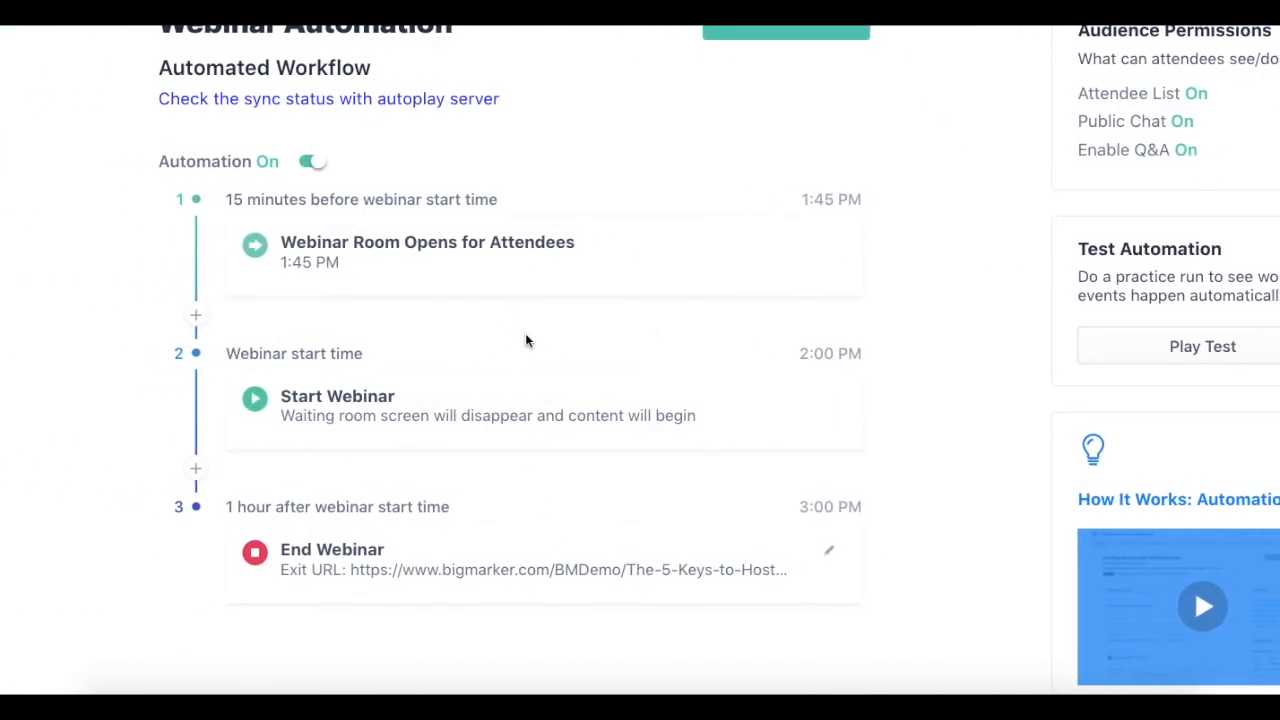
Examine the End Webinar event's end time and exit URL settings, then leave without saving.
scroll(527, 338, up, 3)
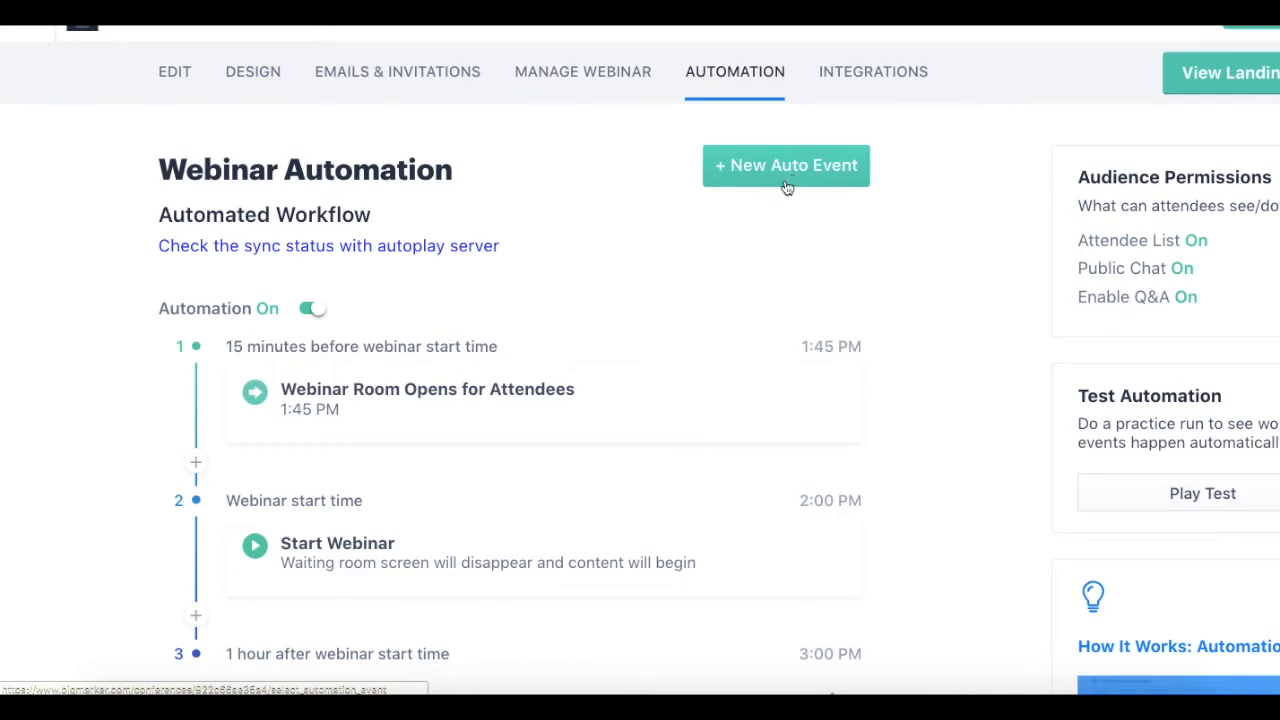
scroll(437, 400, down, 3)
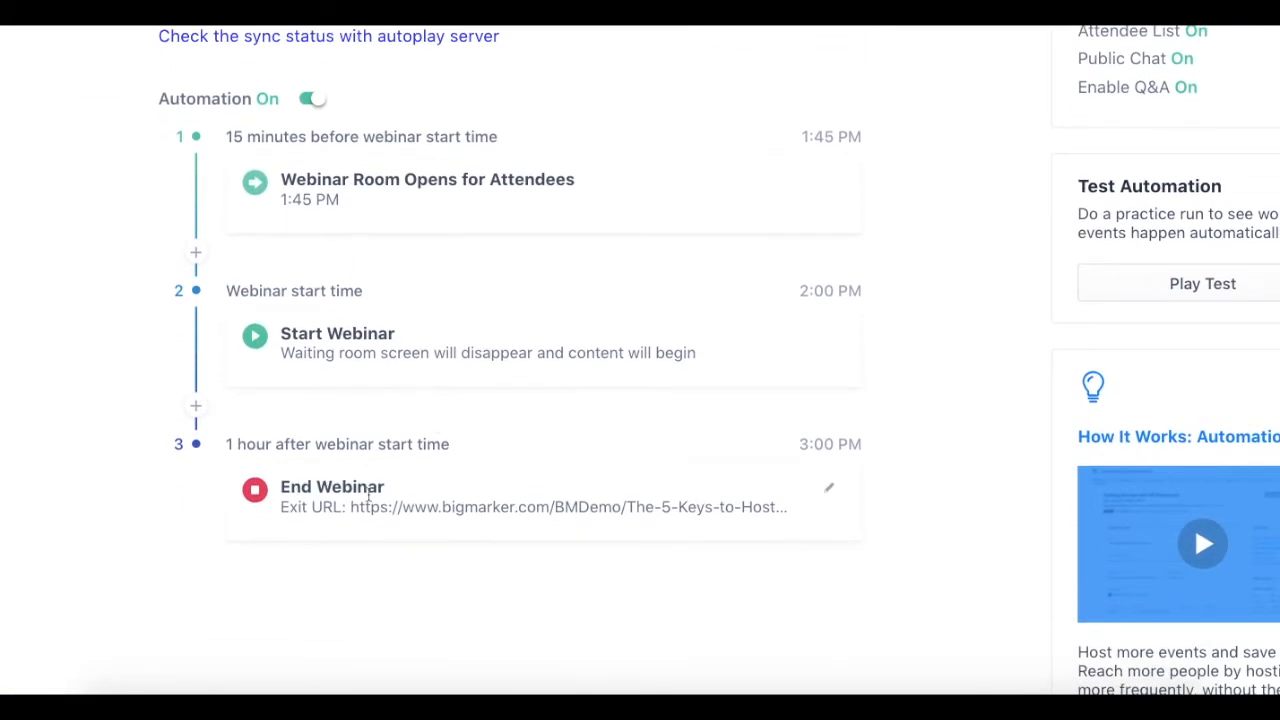
click(828, 488)
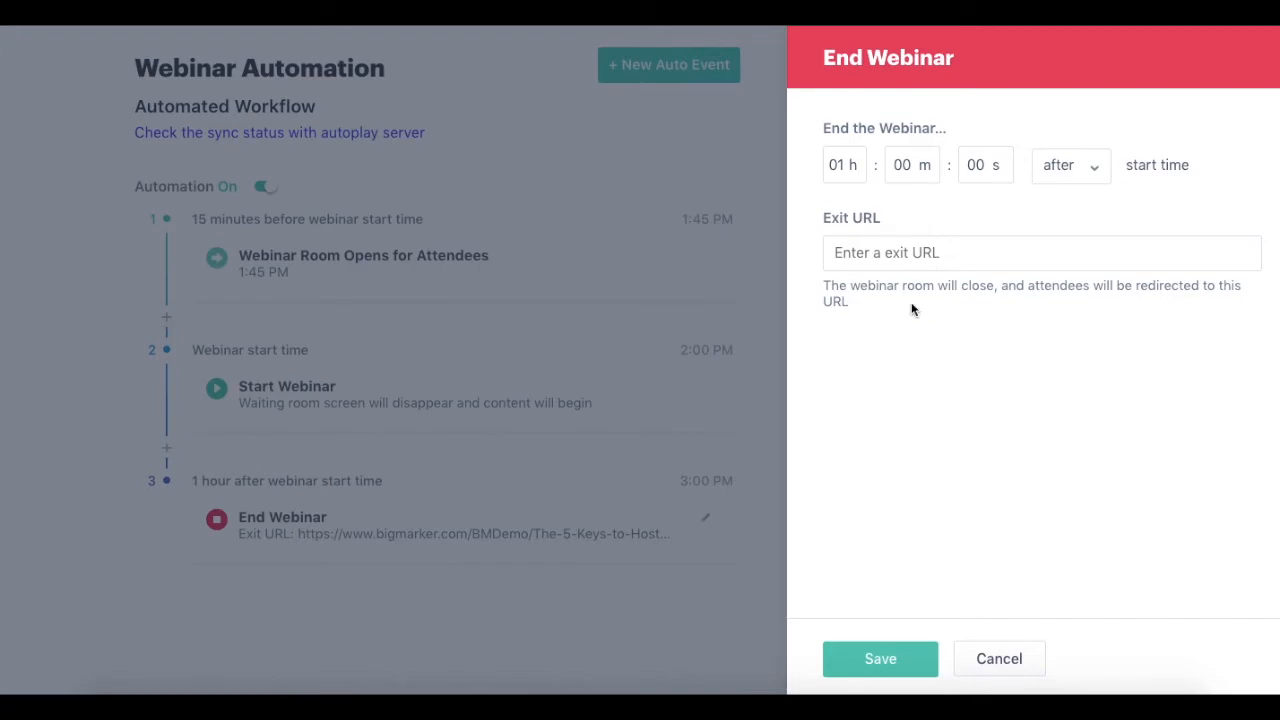
click(1000, 660)
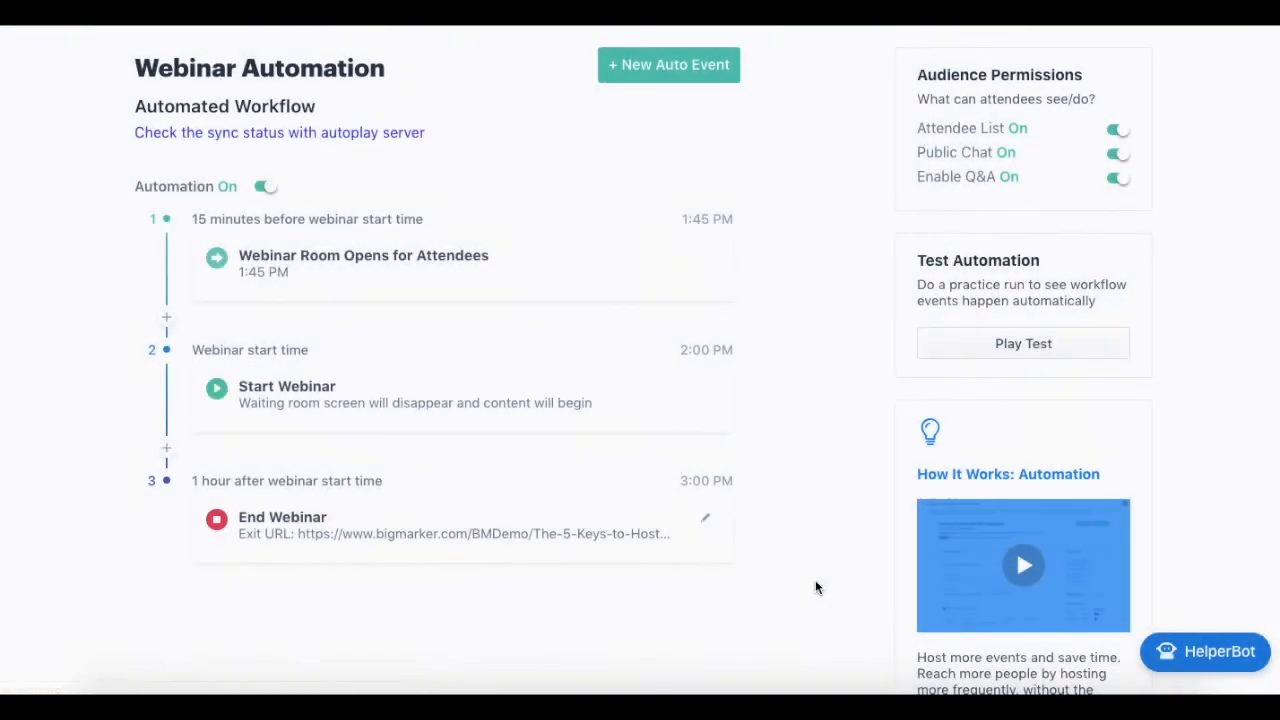
Turn off the Attendee List audience permission, and switch Public Chat off and back on.
scroll(816, 587, up, 3)
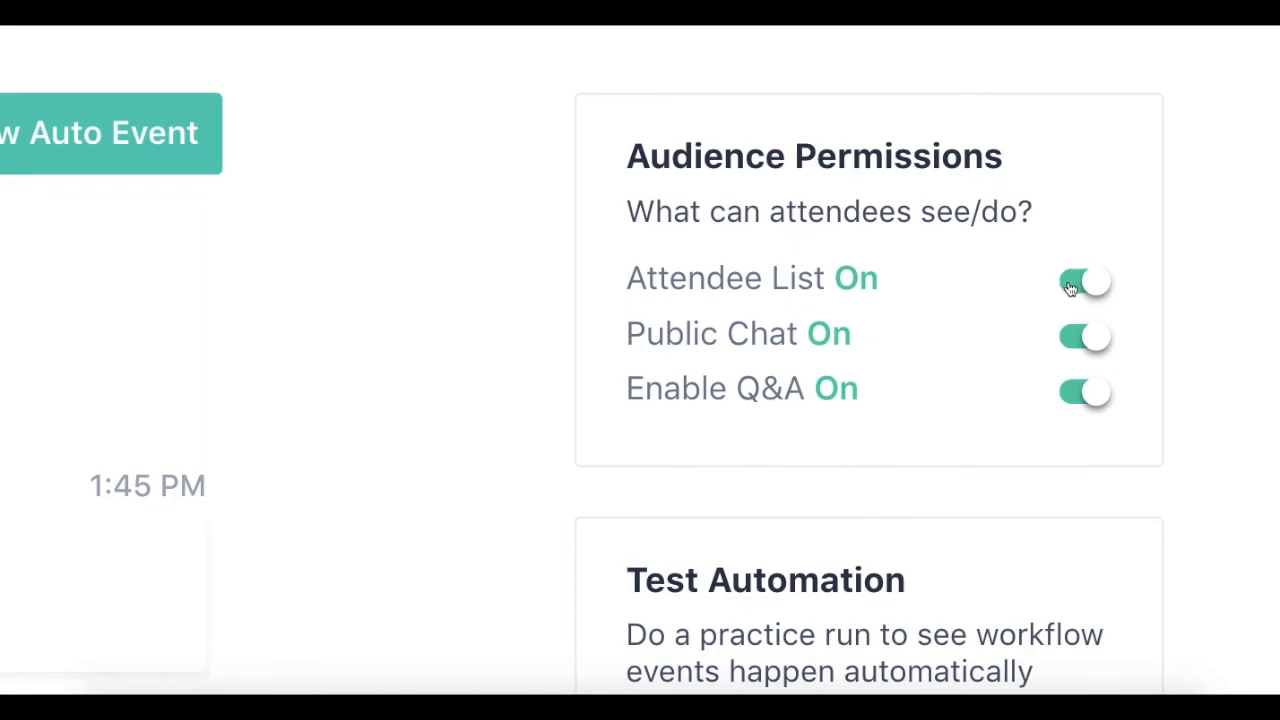
click(1072, 289)
click(1076, 343)
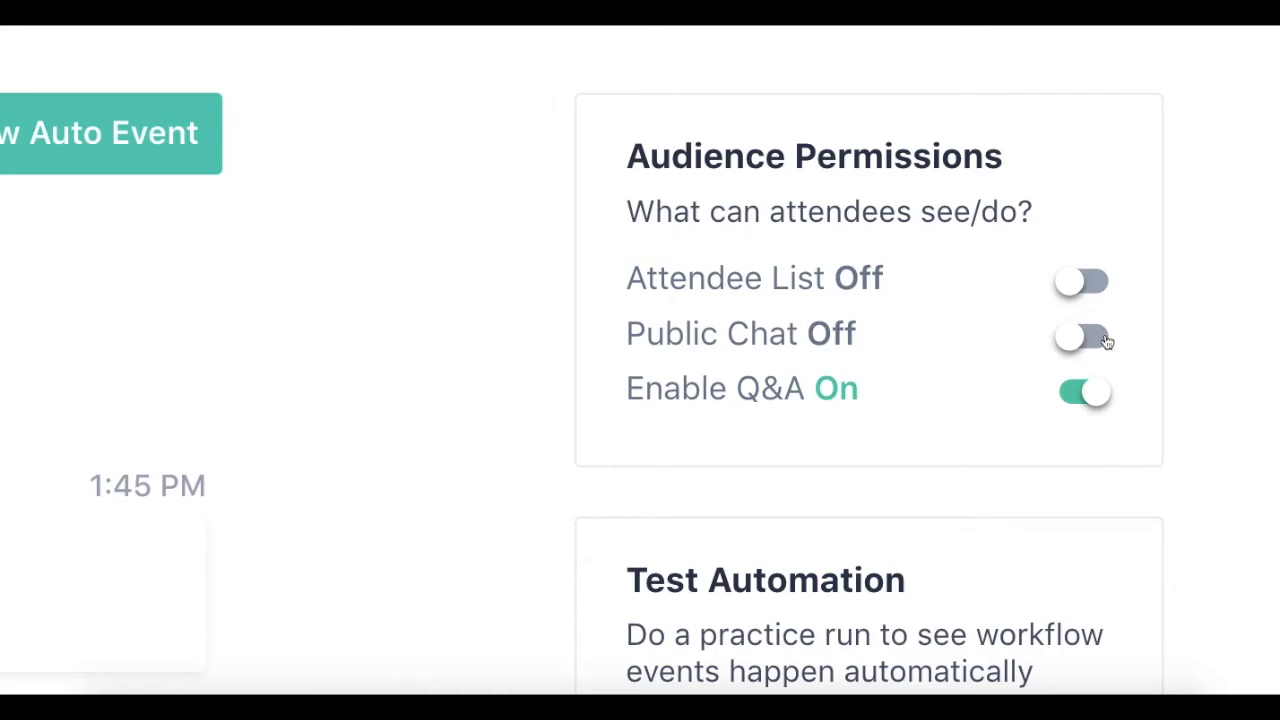
click(1100, 337)
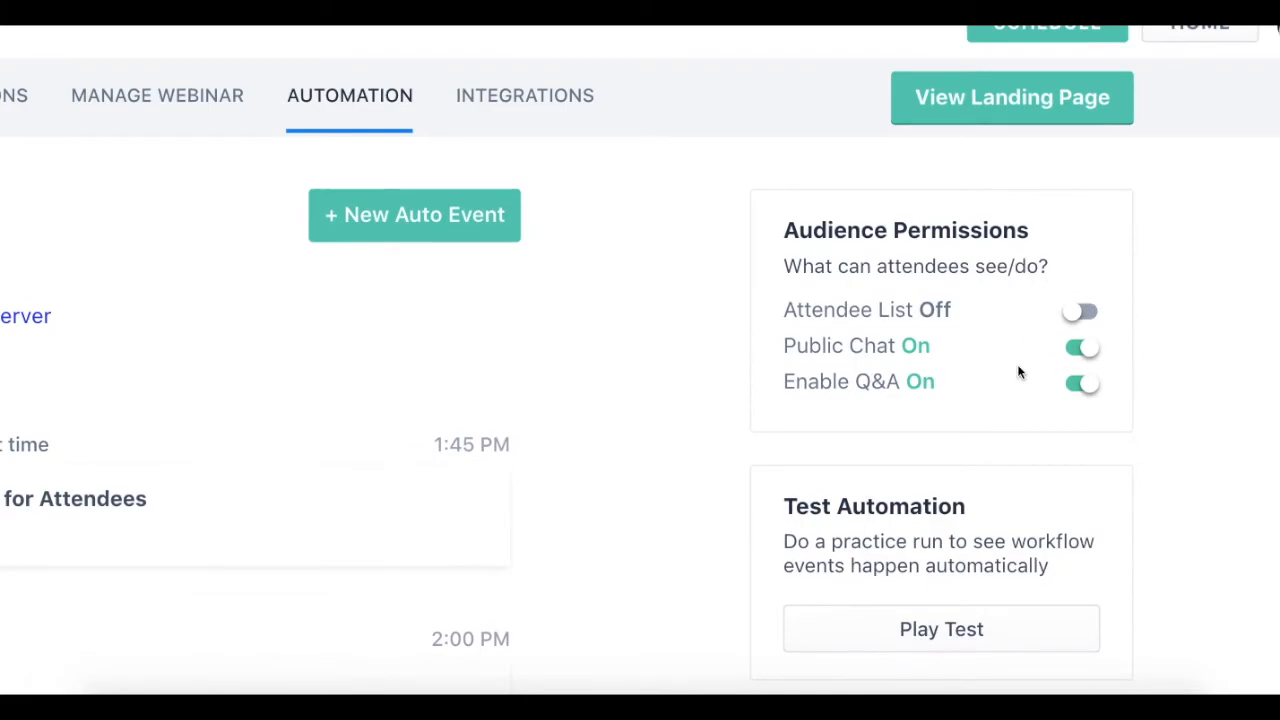
Look through all the application integrations available for the webinar, down to Webhooks and Zapier.
click(755, 98)
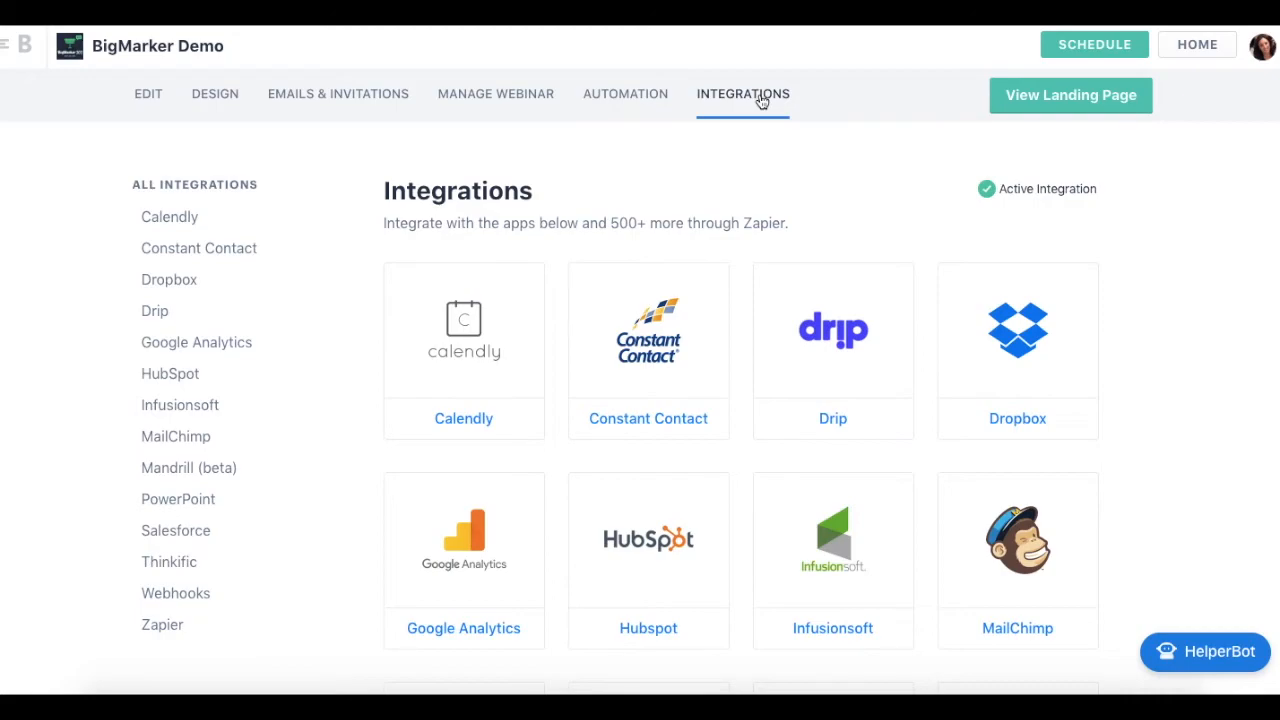
scroll(760, 103, down, 3)
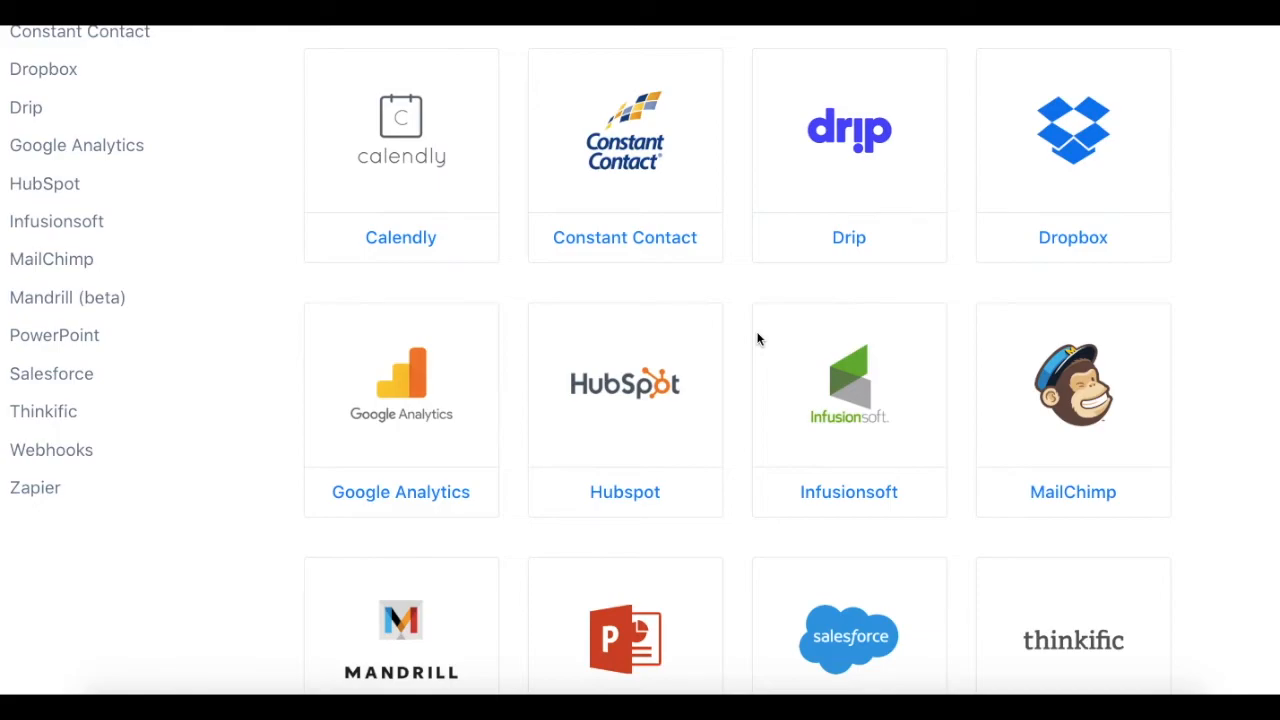
scroll(757, 339, down, 2)
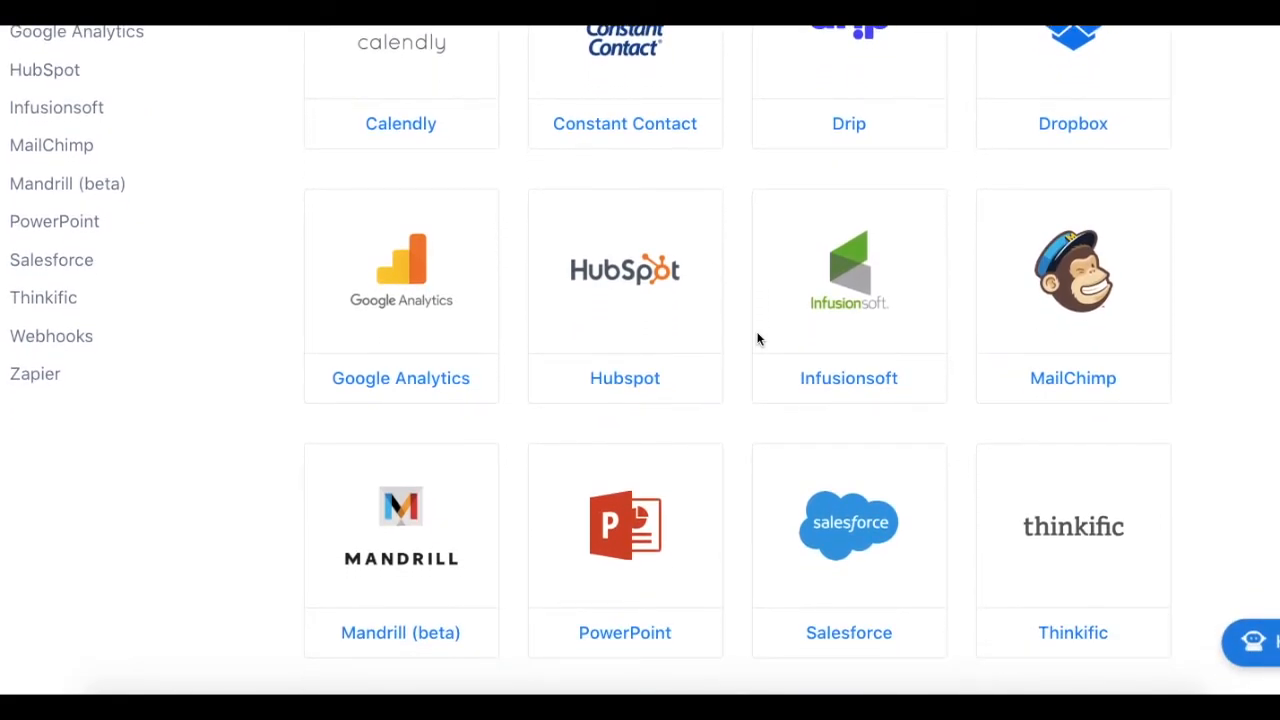
scroll(757, 339, down, 5)
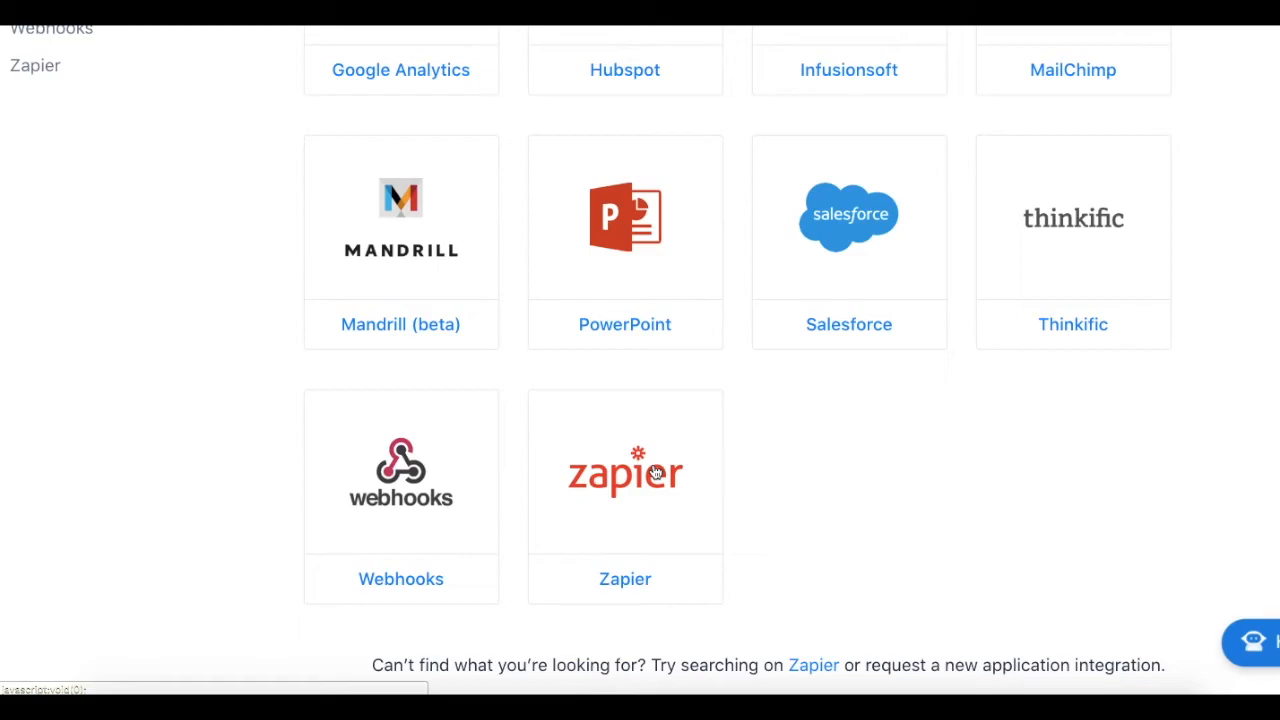
Leave the integrations page for the Example Webinar (Always Open) page, enter its meeting room, and dismiss the audio choice.
key(ctrl+minus)
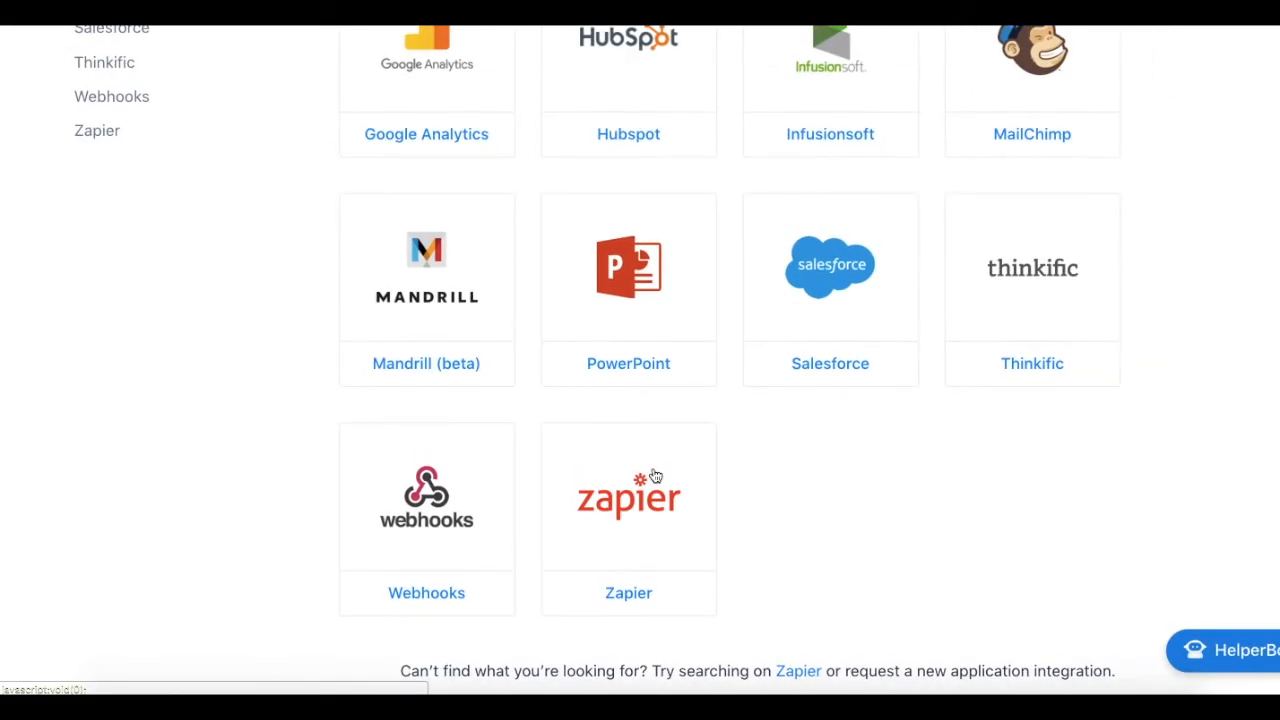
scroll(655, 476, up, 6)
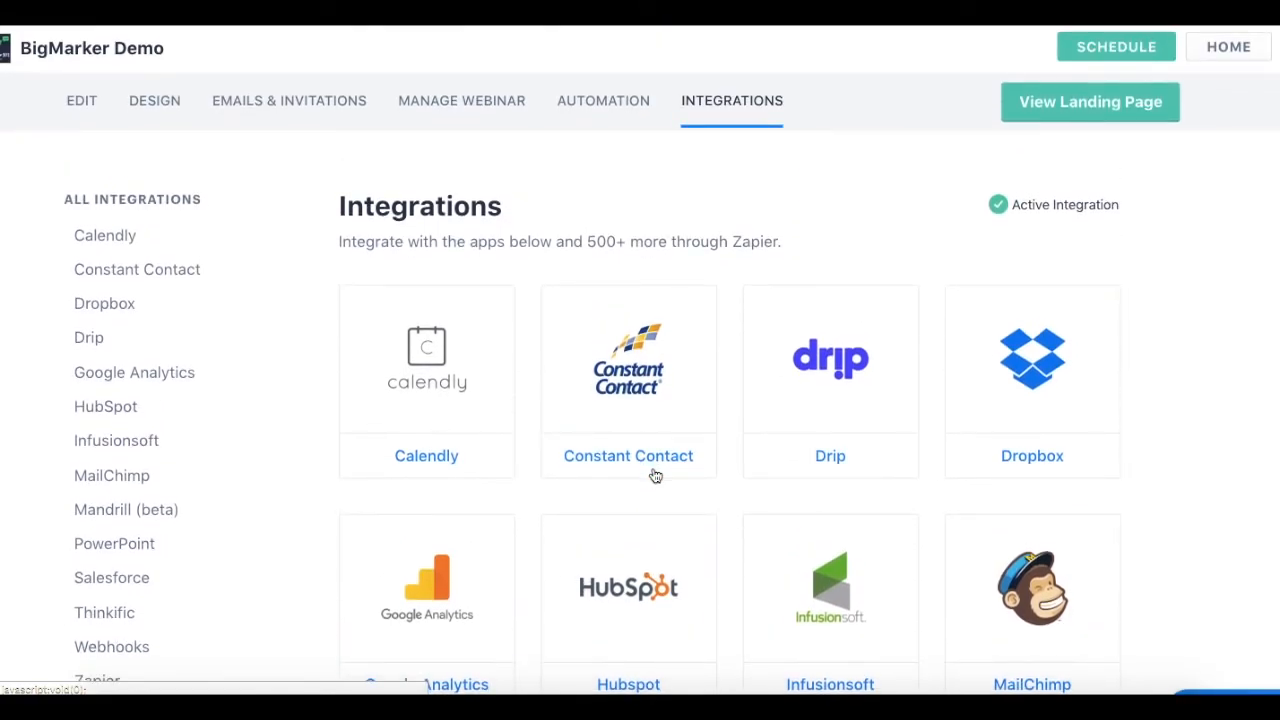
key(ctrl+minus)
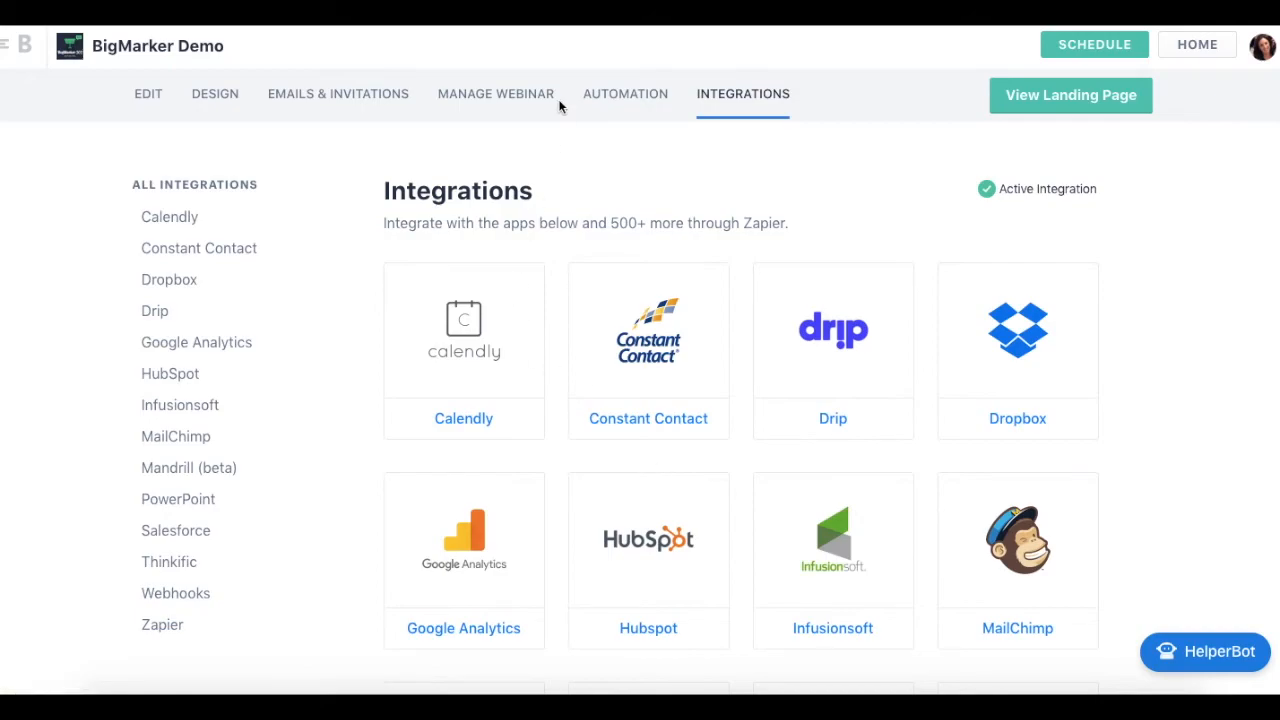
key(ctrl+Tab)
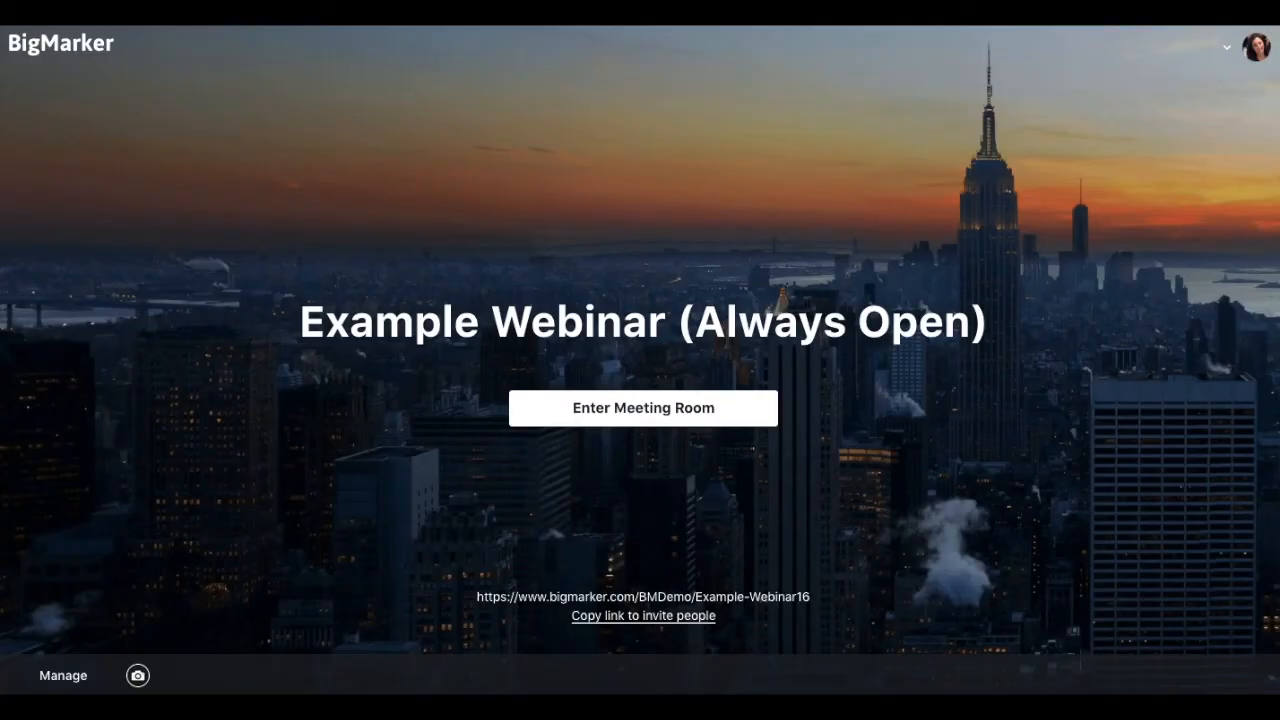
click(648, 416)
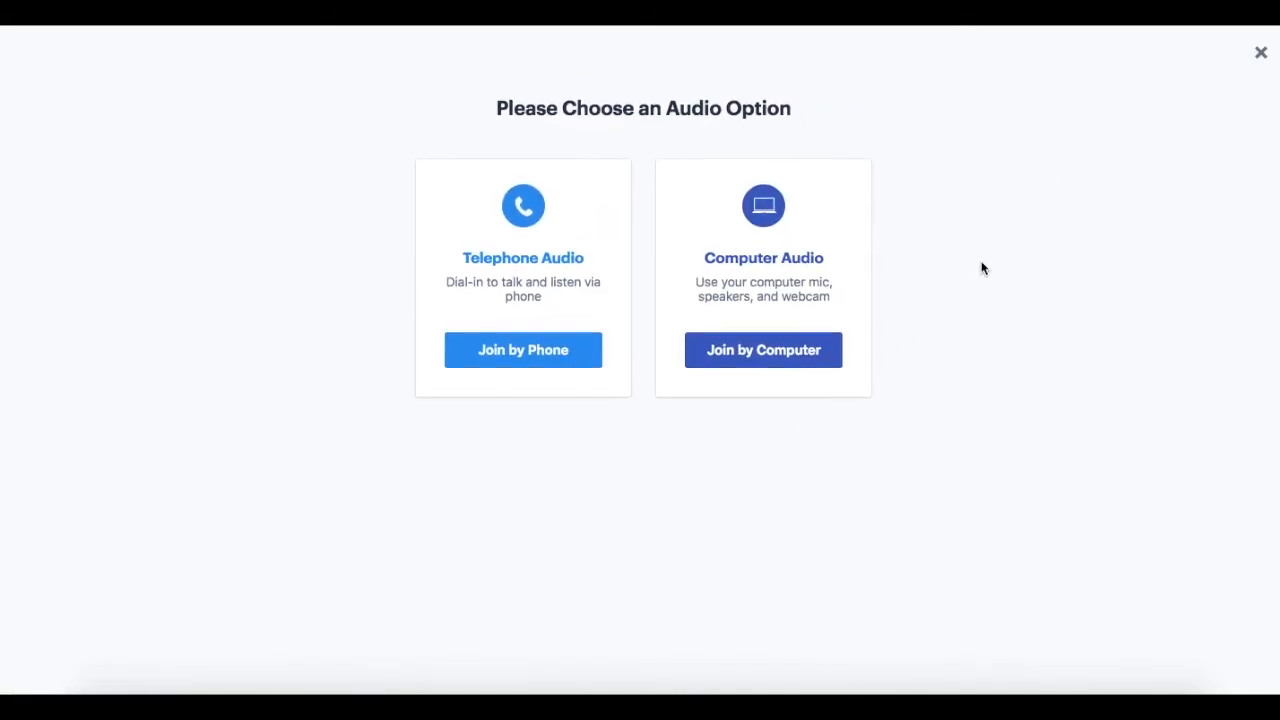
click(1261, 53)
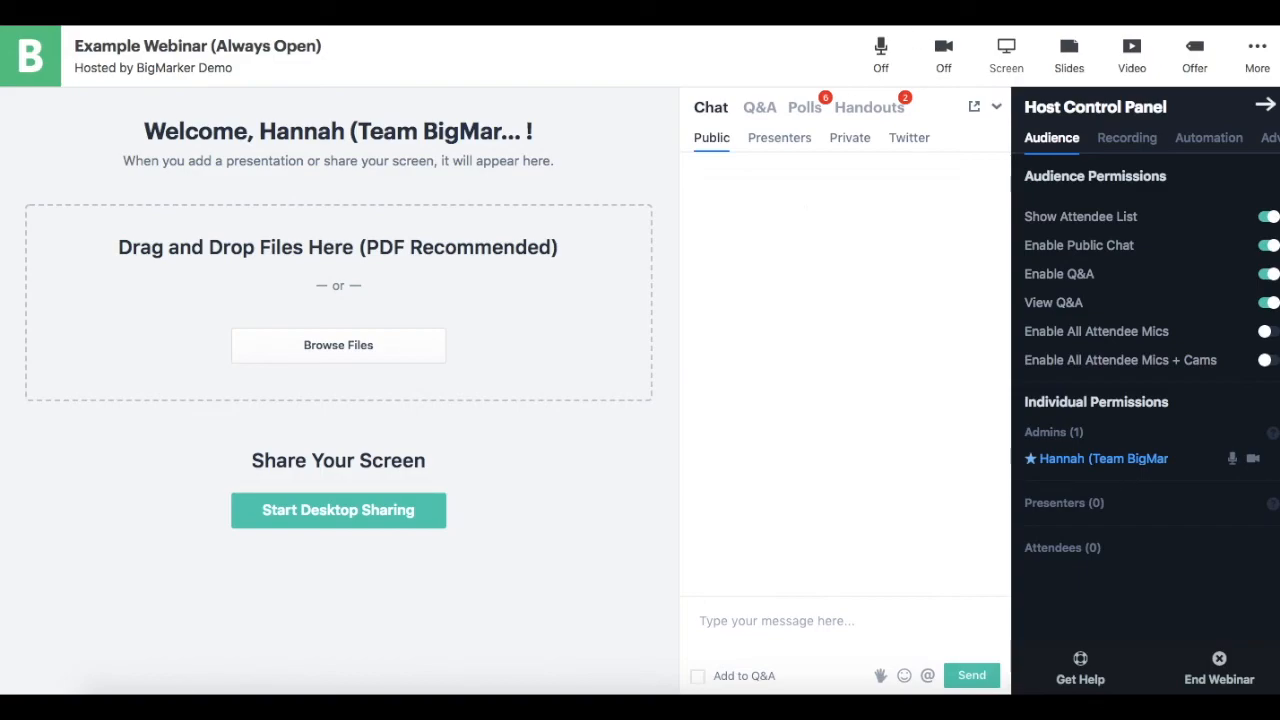
Open the uploaded WWW-_Q_A.pdf from the presentation slides as the webinar's shared presentation.
click(1096, 36)
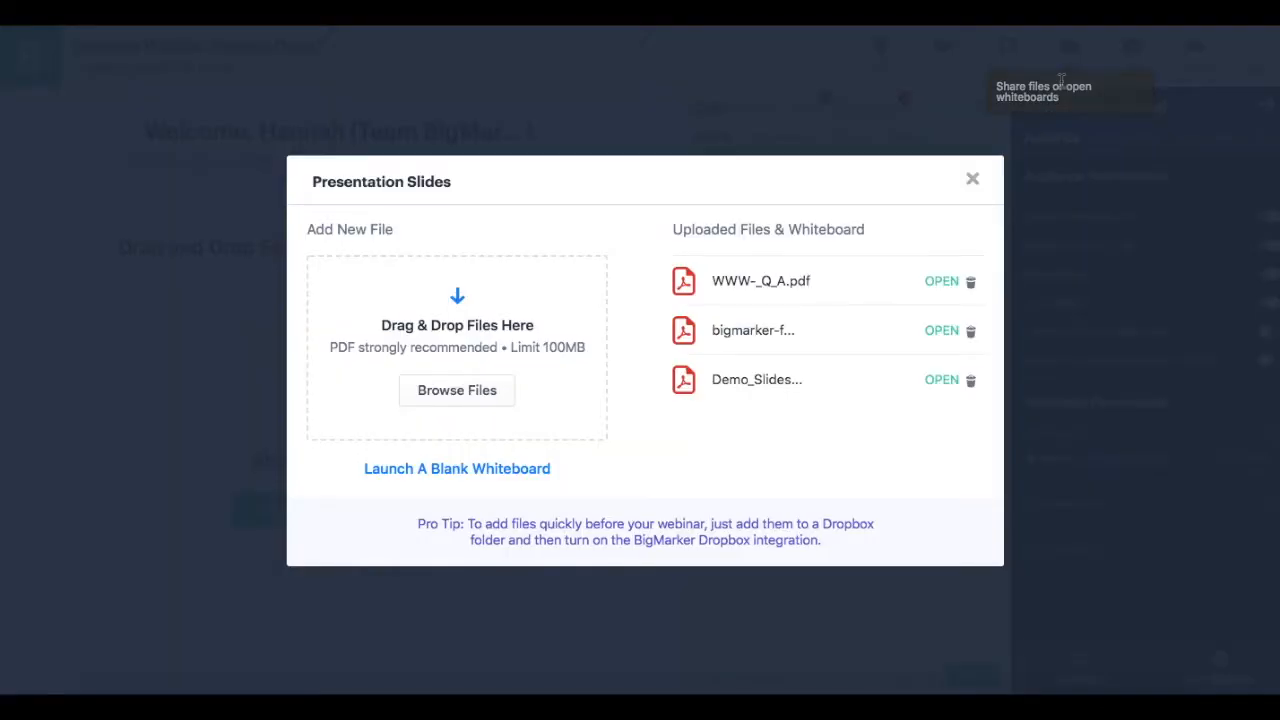
click(936, 283)
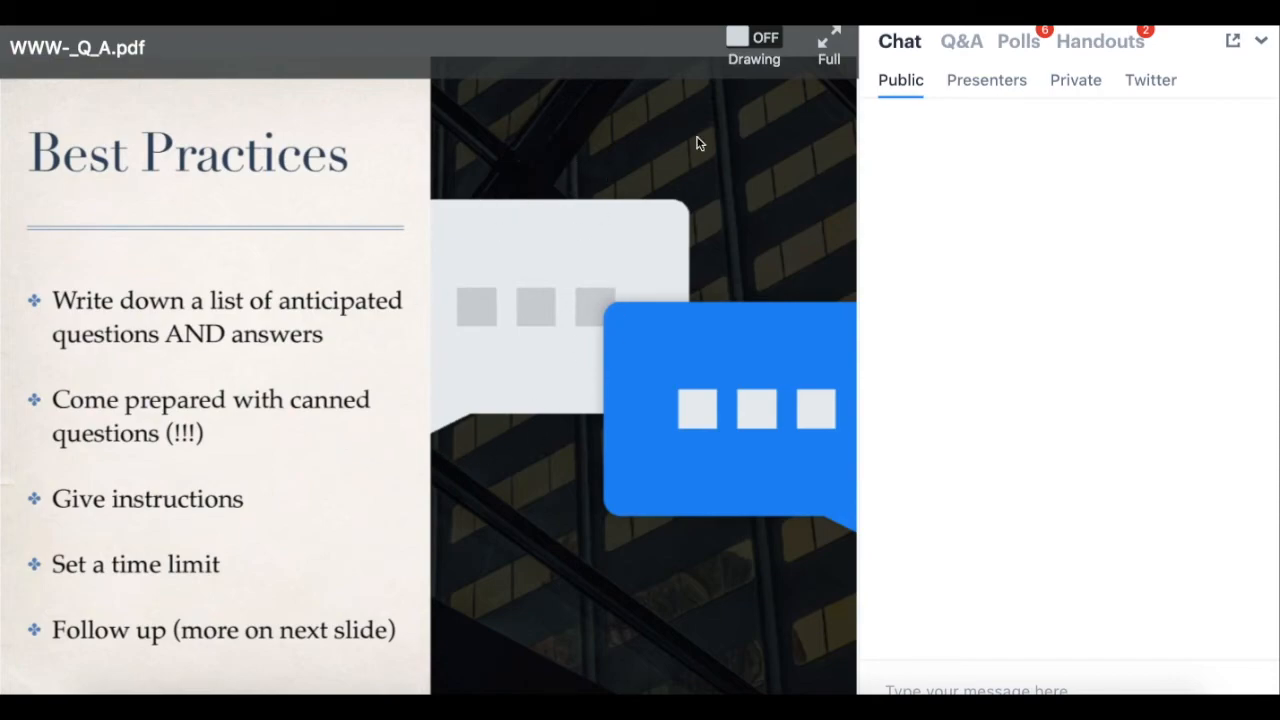
Turn off the Show Attendee List, Public Chat and Q&A audience permissions, and re-enable Q&A and Public Chat.
scroll(1024, 68, up, 1)
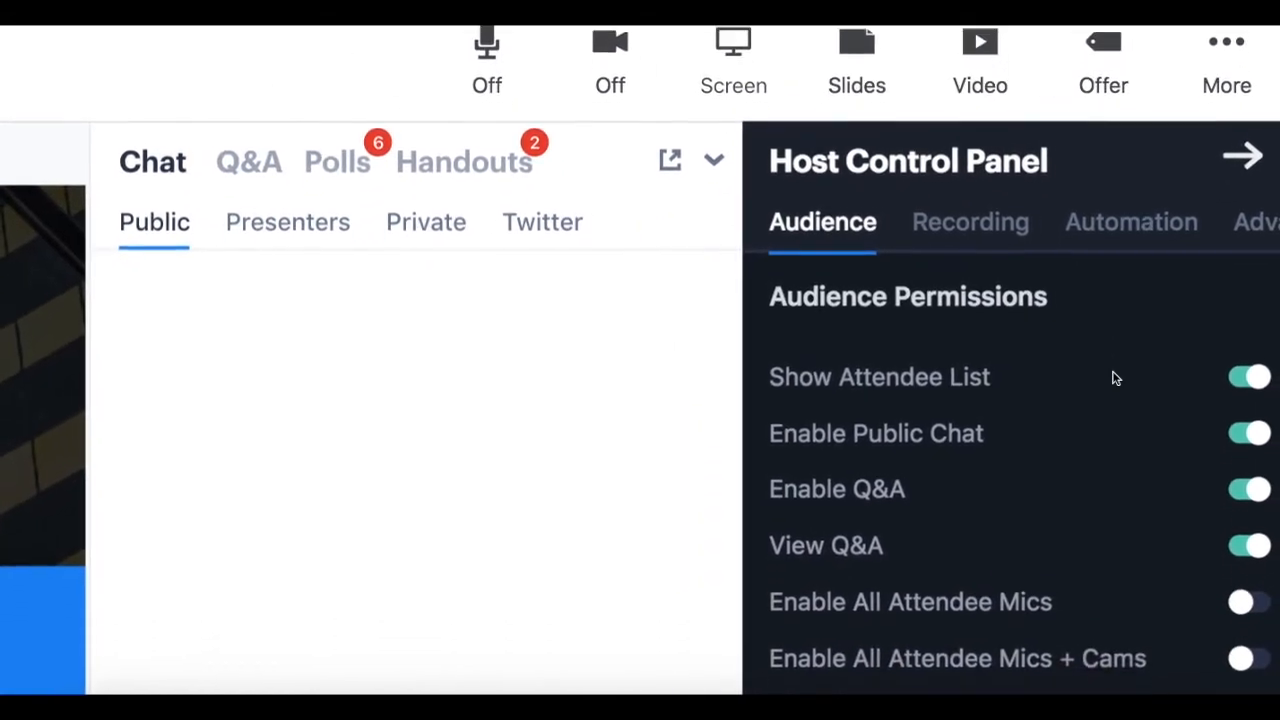
scroll(1116, 378, down, 2)
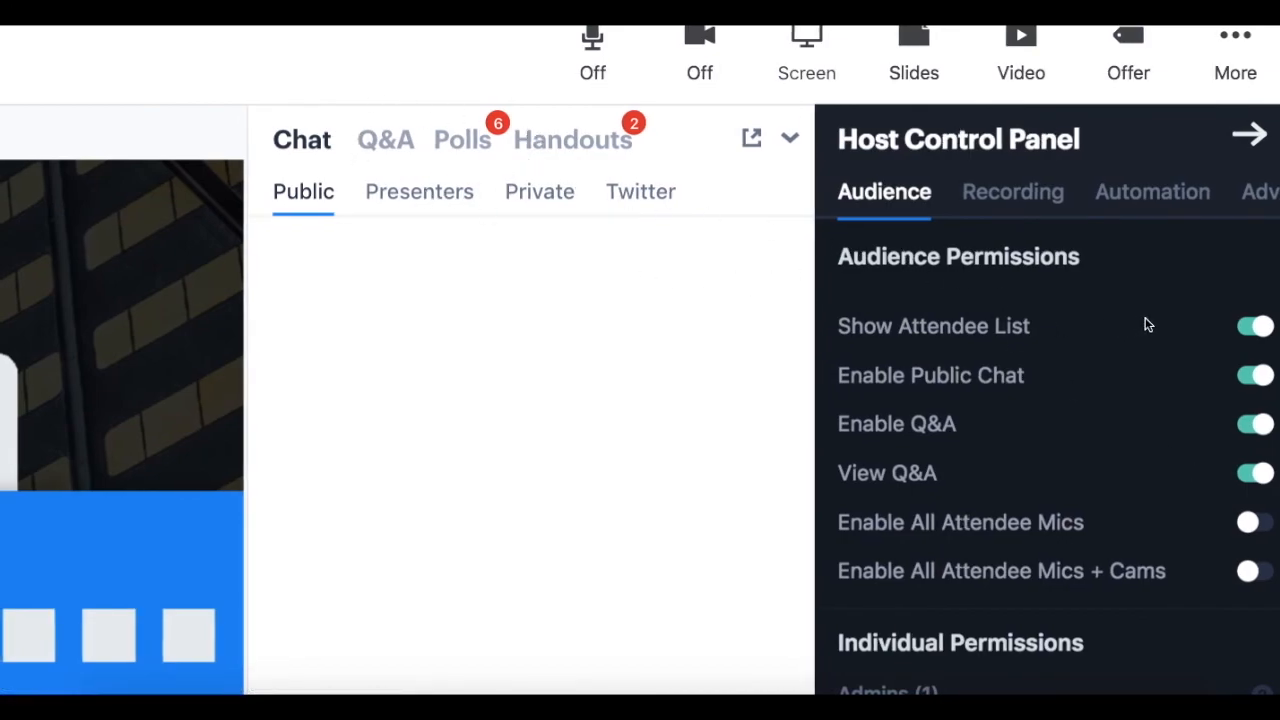
click(1247, 328)
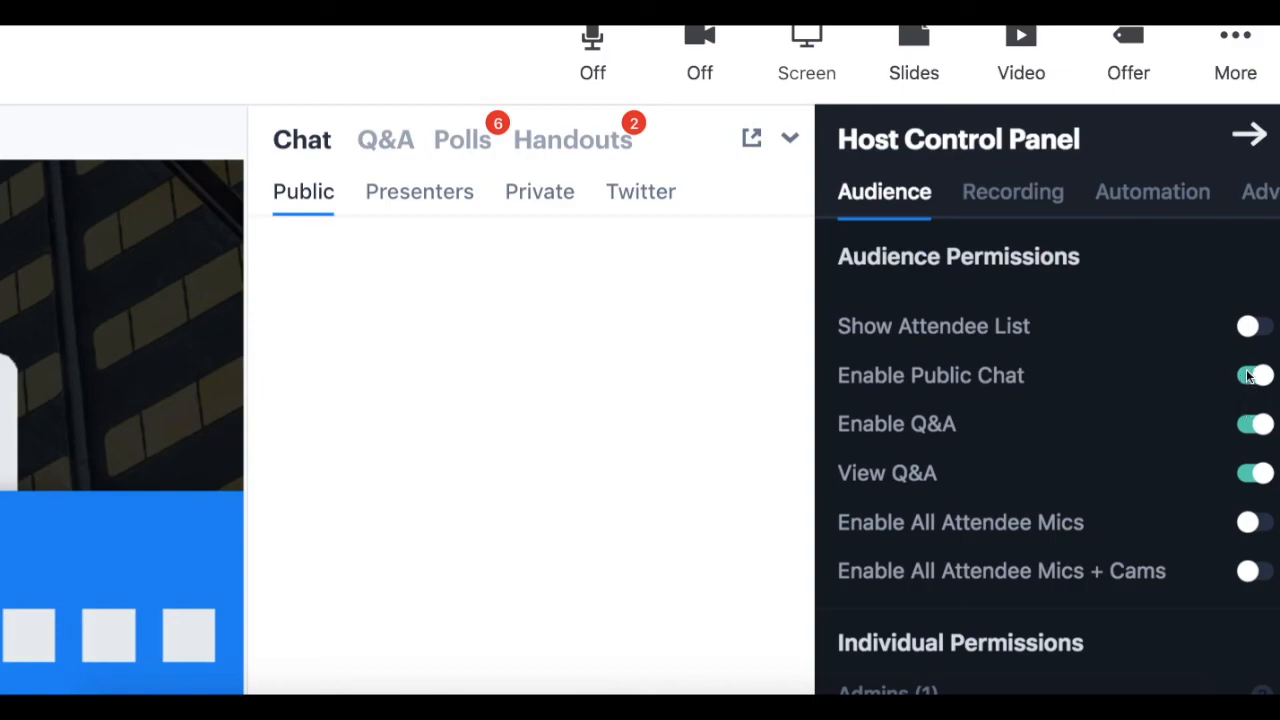
click(1247, 375)
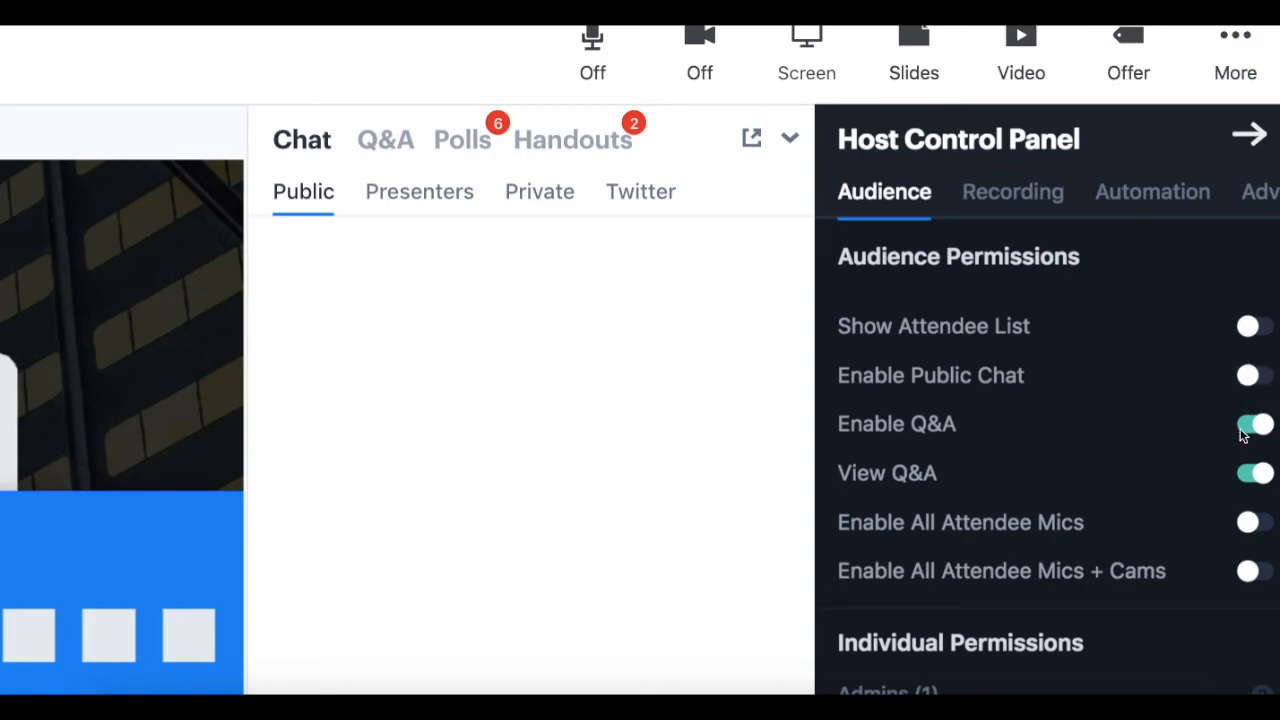
click(1247, 426)
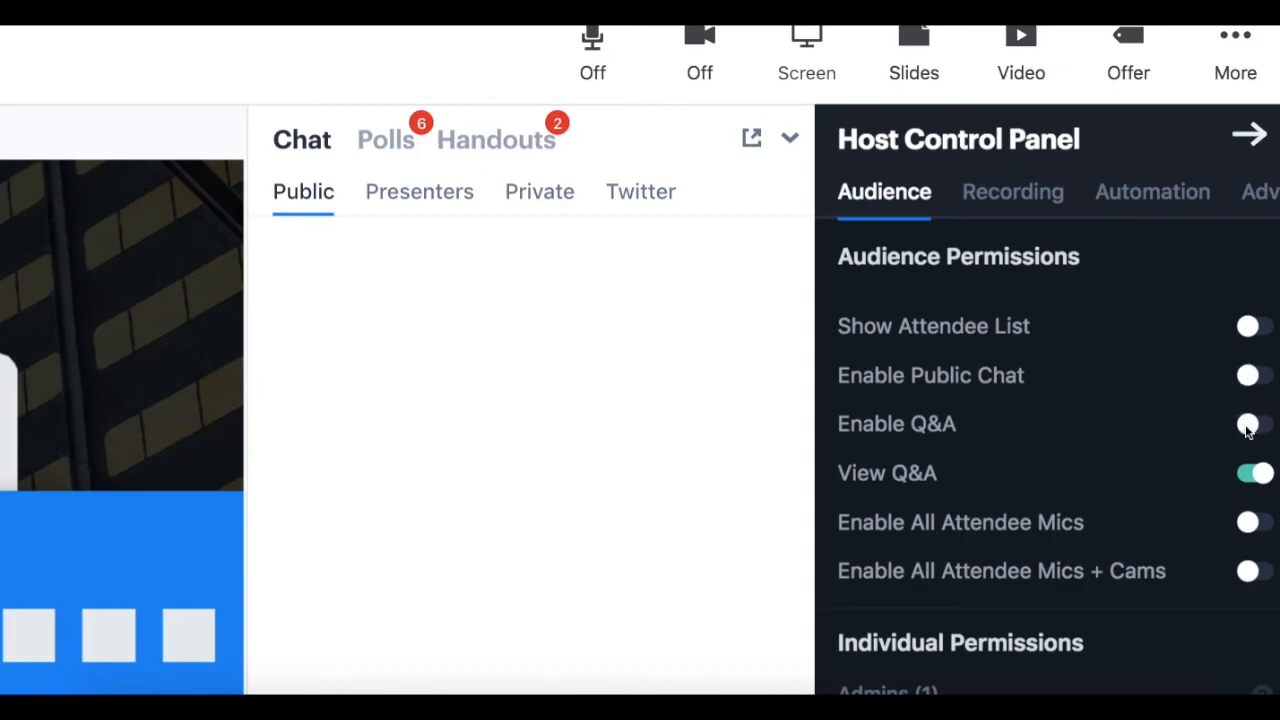
click(1264, 425)
click(1262, 378)
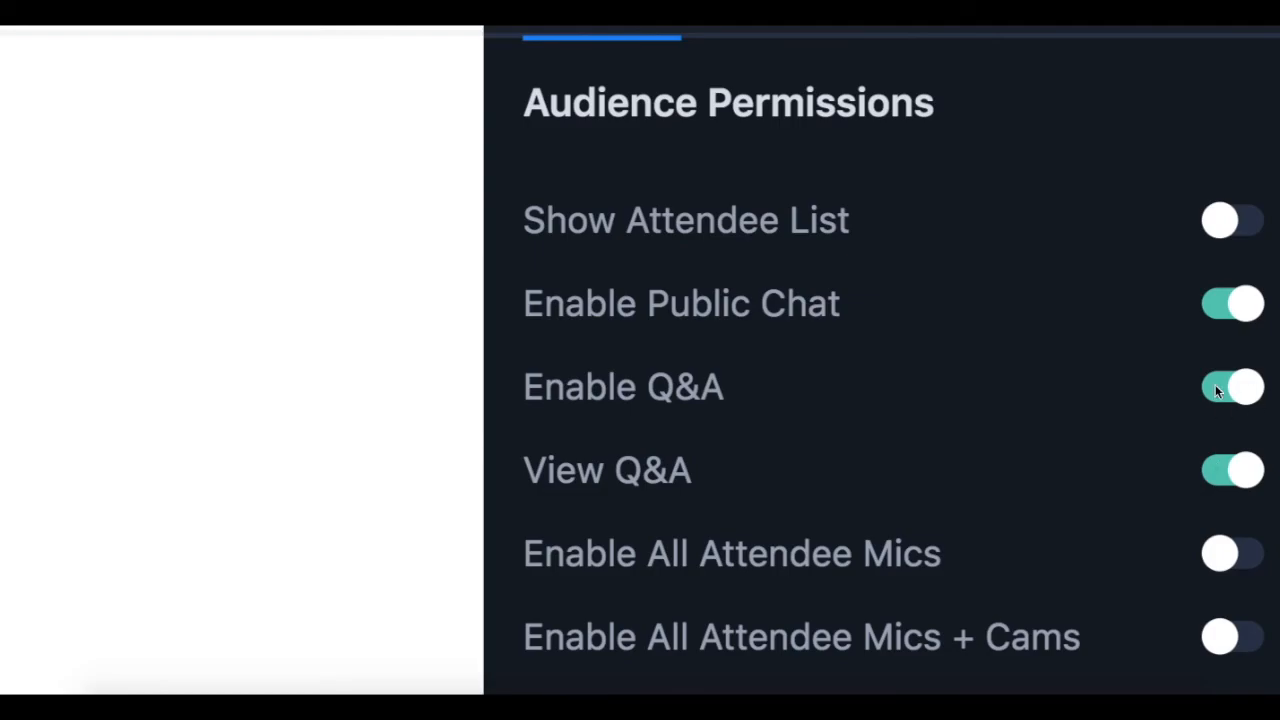
Switch the View Q&A permission off and back on, and turn Show Attendee List on again.
click(1220, 476)
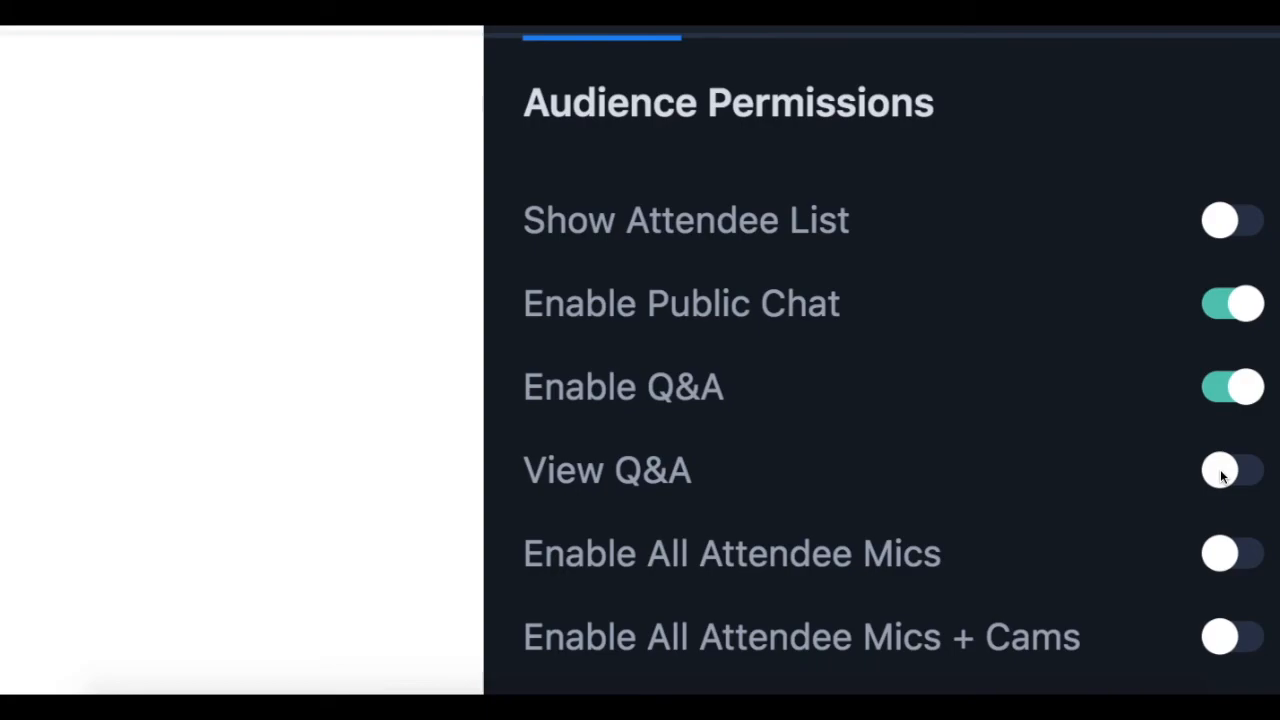
click(1220, 476)
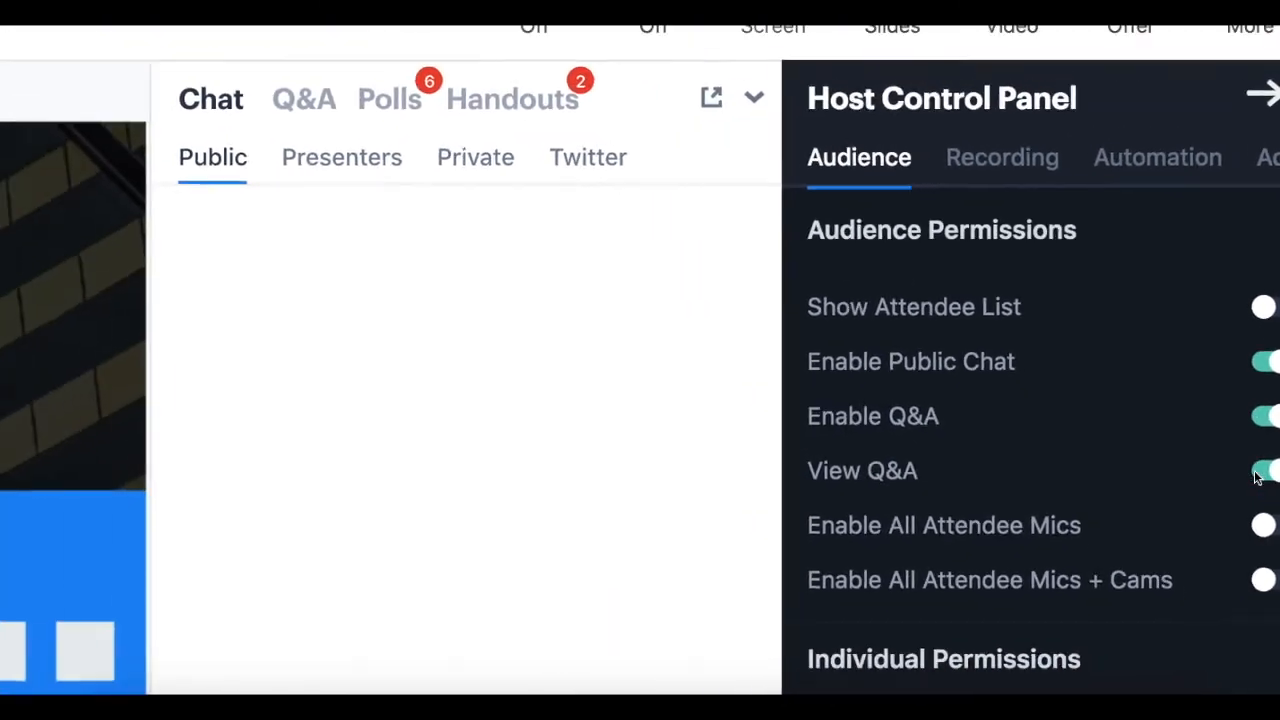
click(1272, 310)
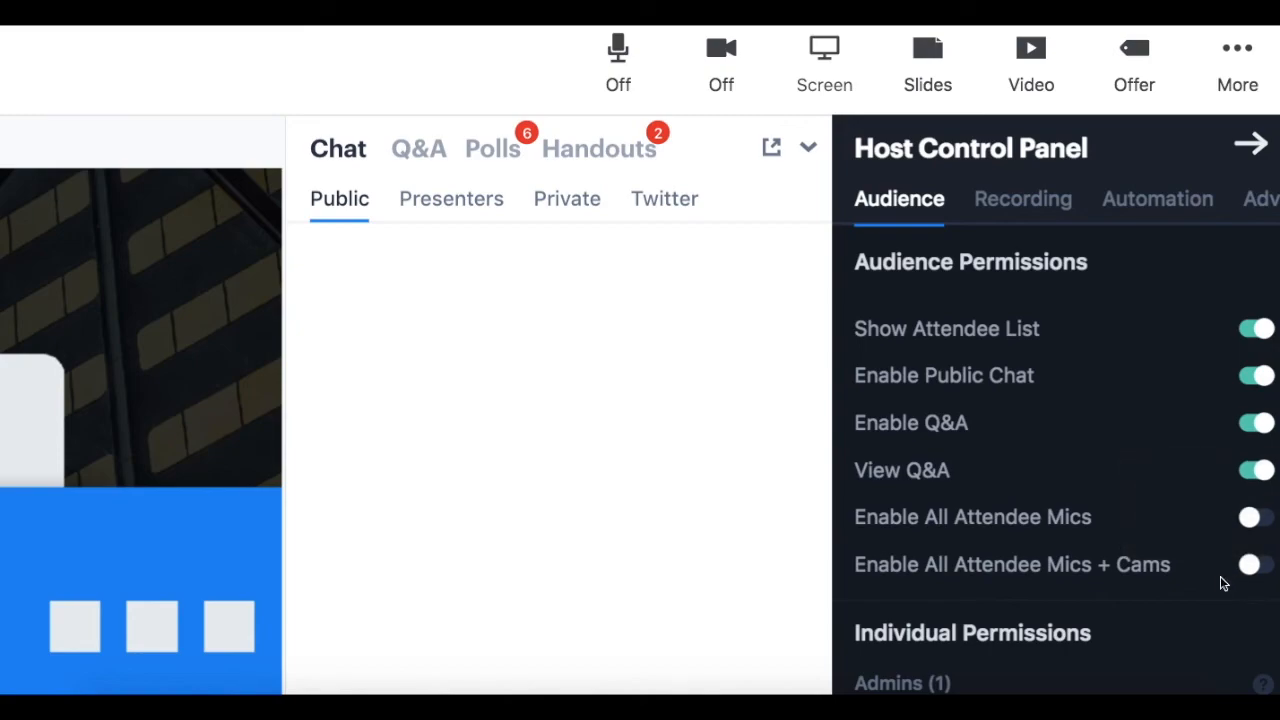
Enable all attendee mics and all attendee mics plus cams, and disable both permissions again.
click(1255, 517)
click(1255, 564)
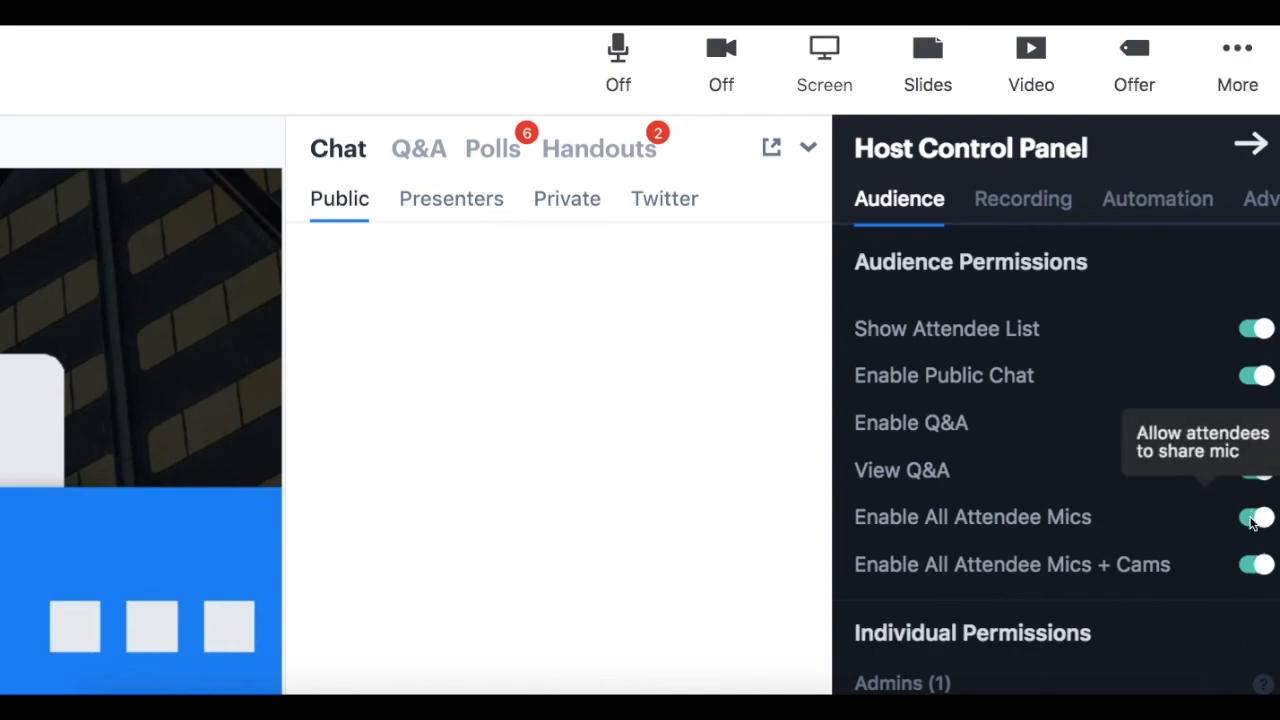
click(1254, 566)
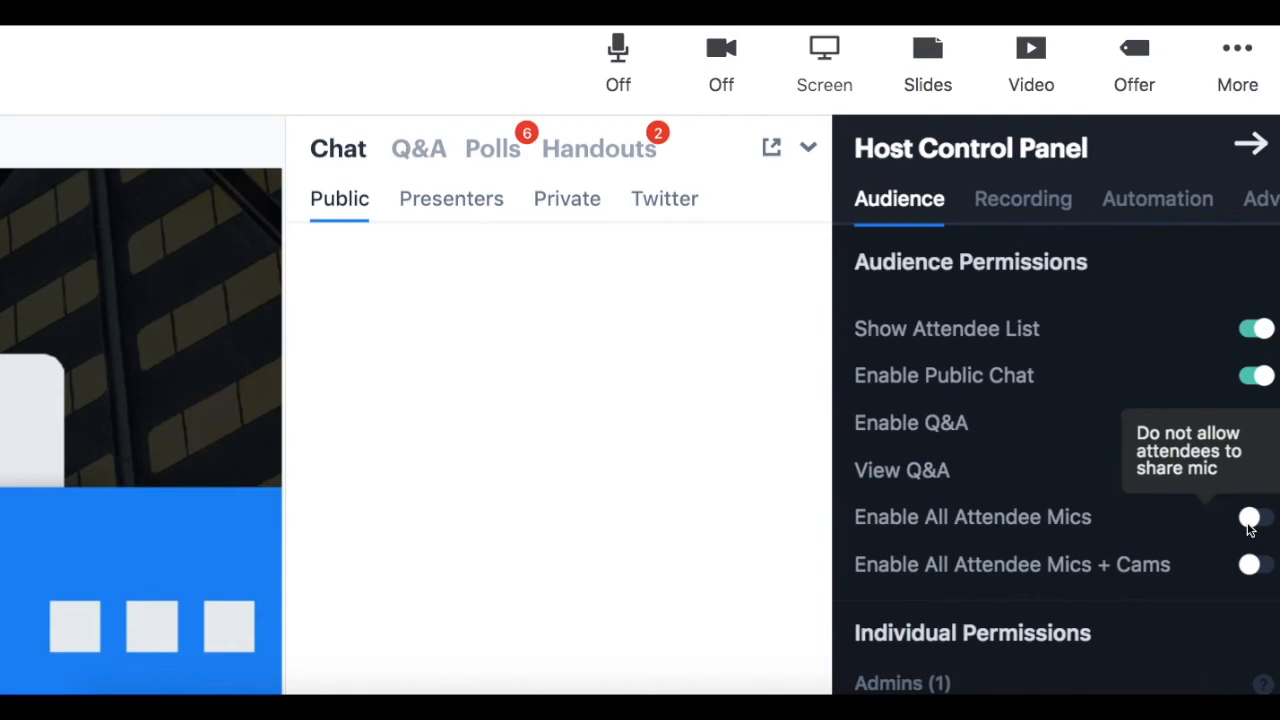
Look over the Individual Permissions for admins, presenters and attendees in the Host Control Panel.
scroll(1218, 546, down, 2)
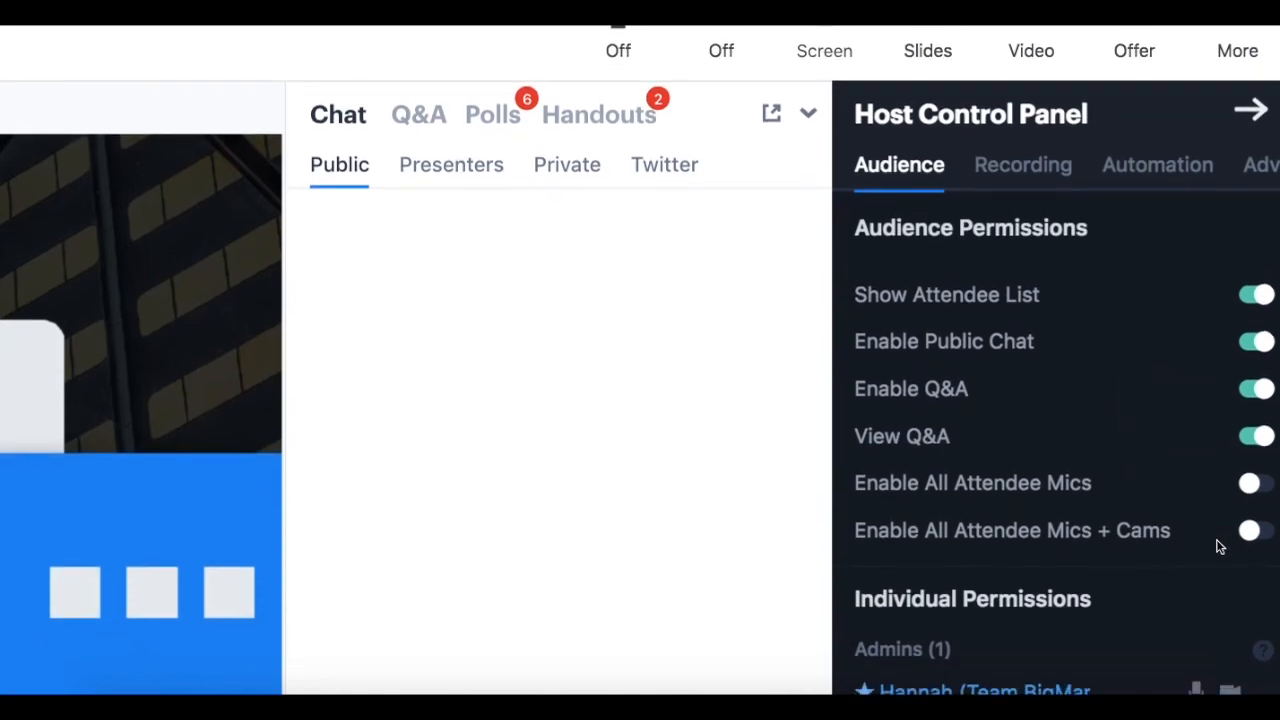
scroll(1218, 546, down, 1)
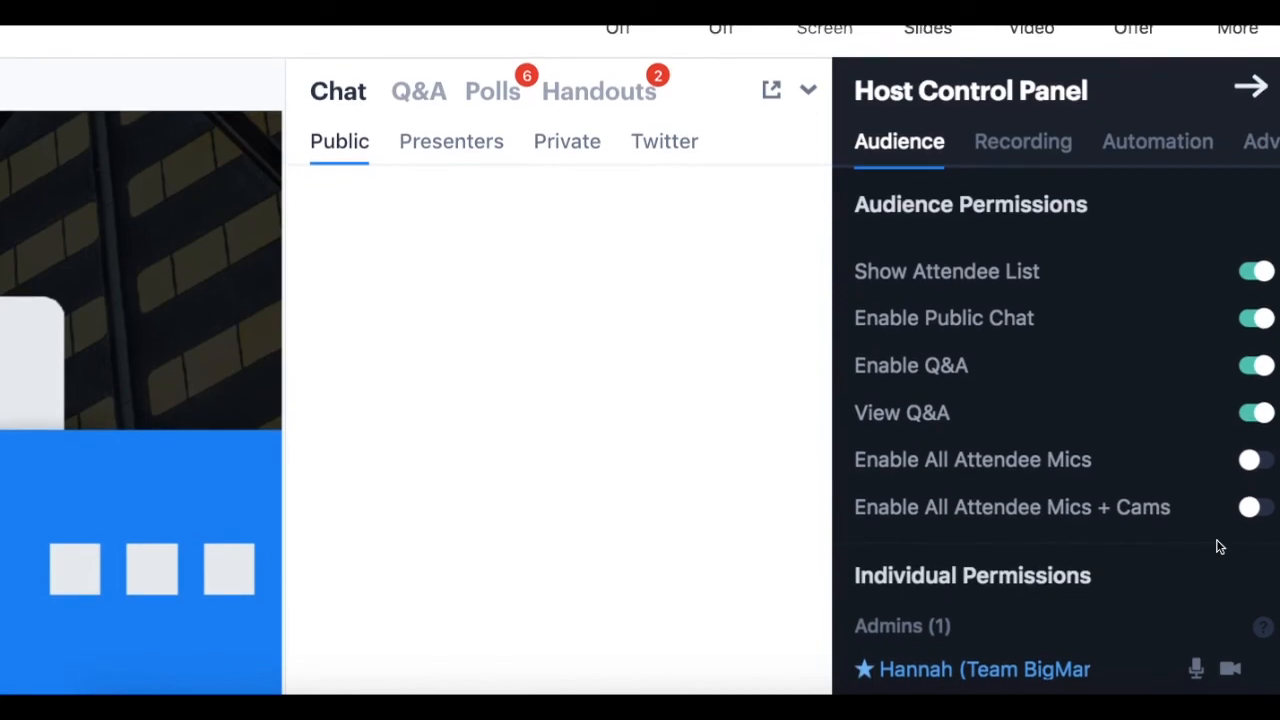
scroll(1236, 515, down, 1)
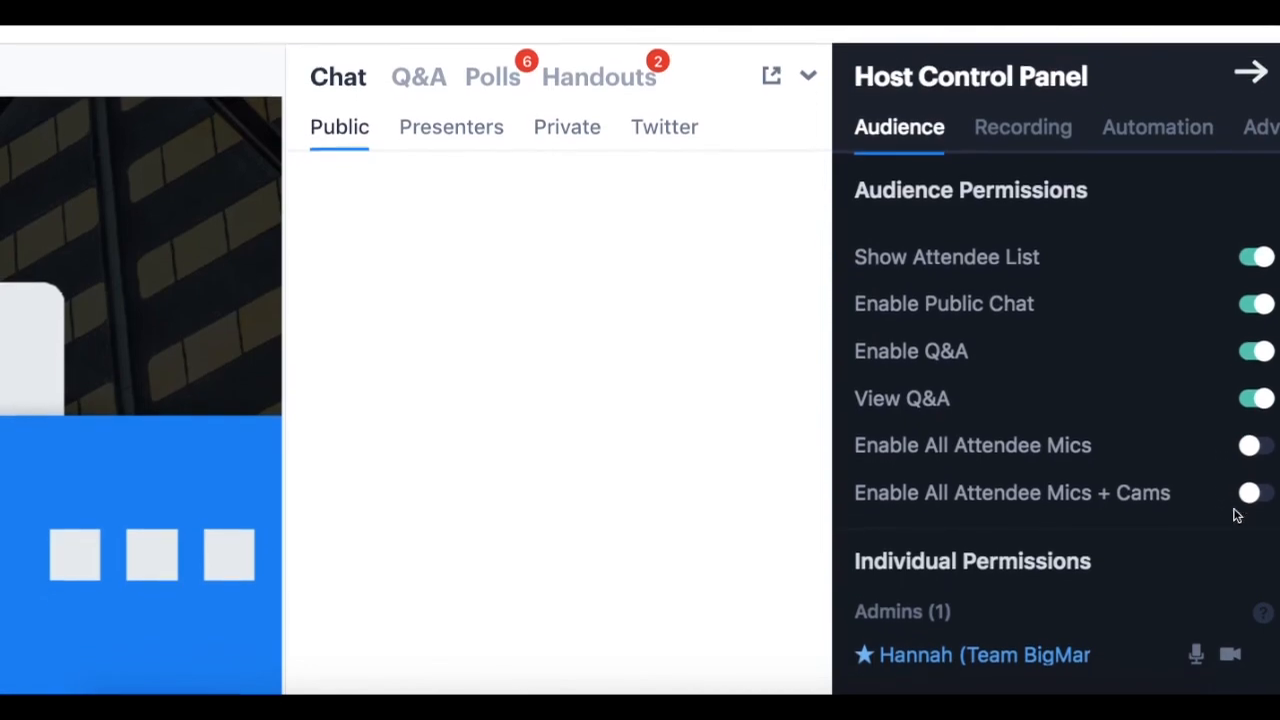
scroll(1236, 515, down, 5)
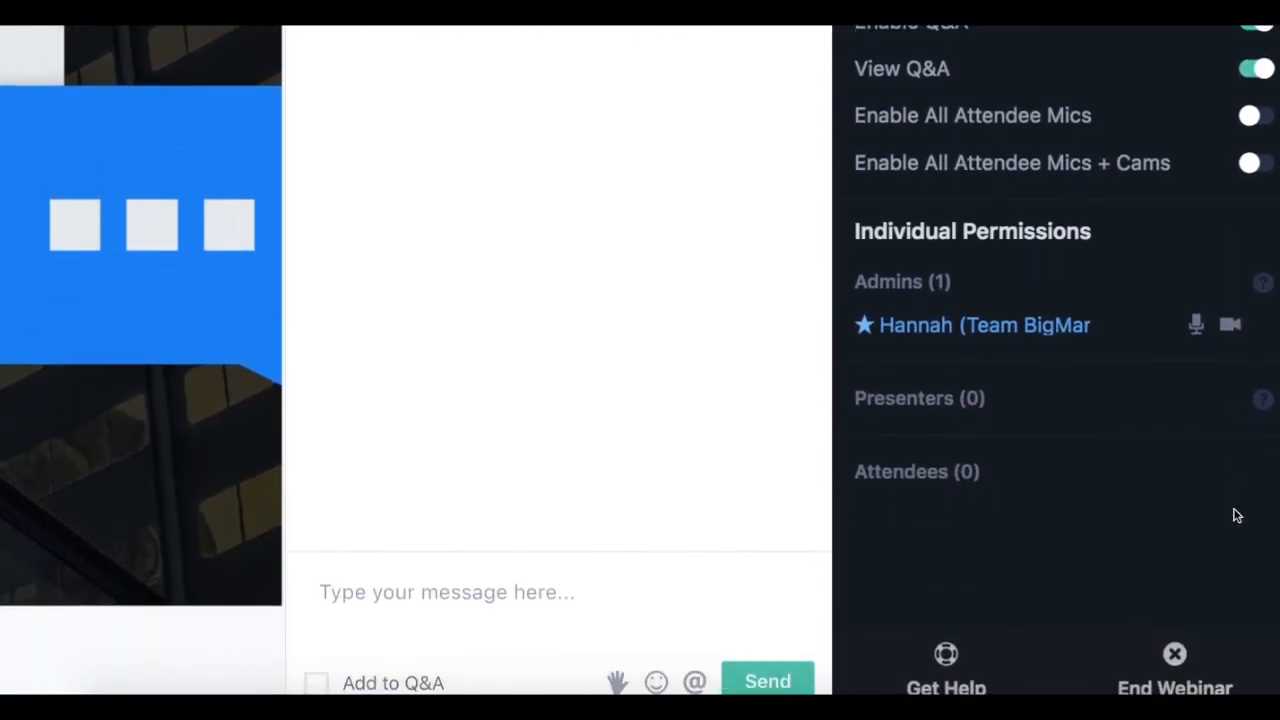